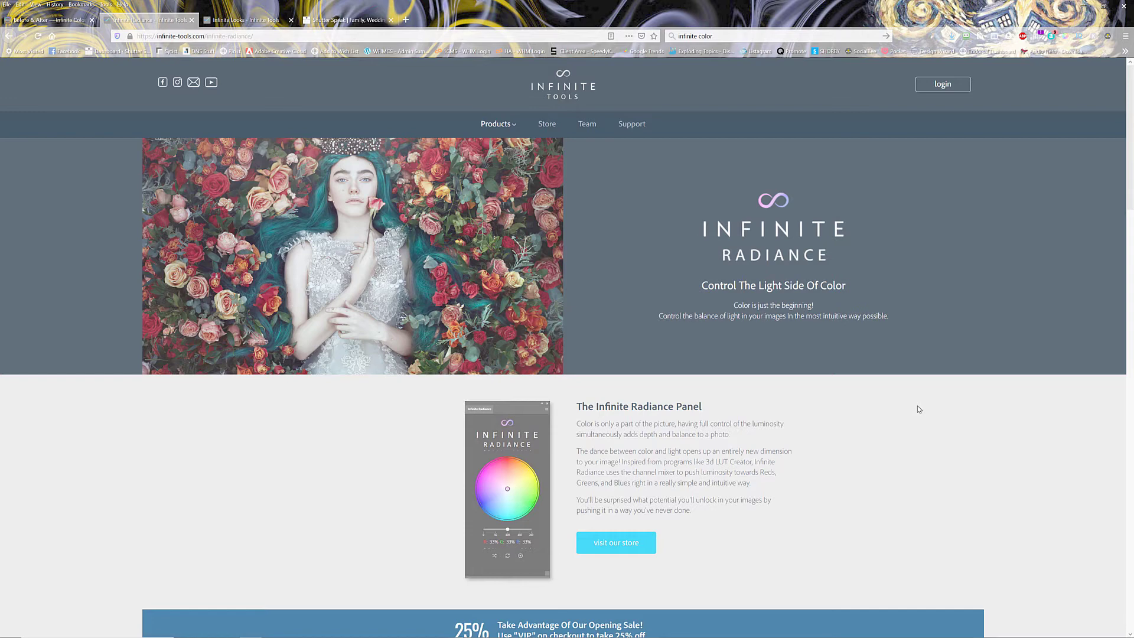
Step: Look through the Infinite Radiance and Infinite Looks product pages, ending on the Shutter Speak Photography home page
{"action": "scroll", "coordinate": [282, 388], "scroll_direction": "down", "scroll_amount": 10}
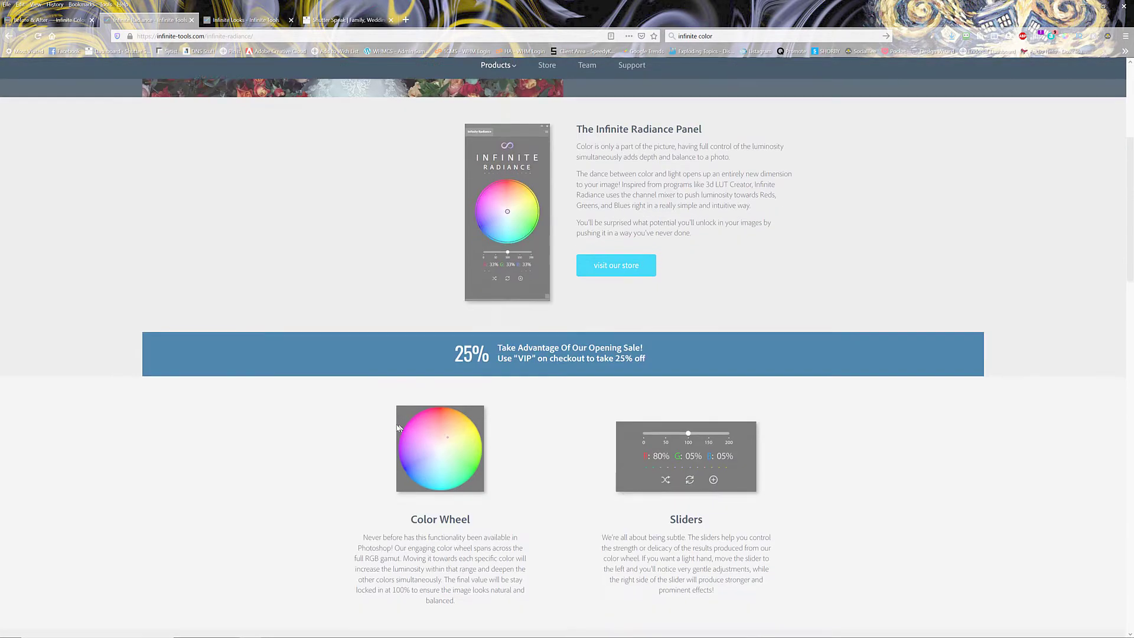
{"action": "scroll", "coordinate": [282, 388], "scroll_direction": "down", "scroll_amount": 5}
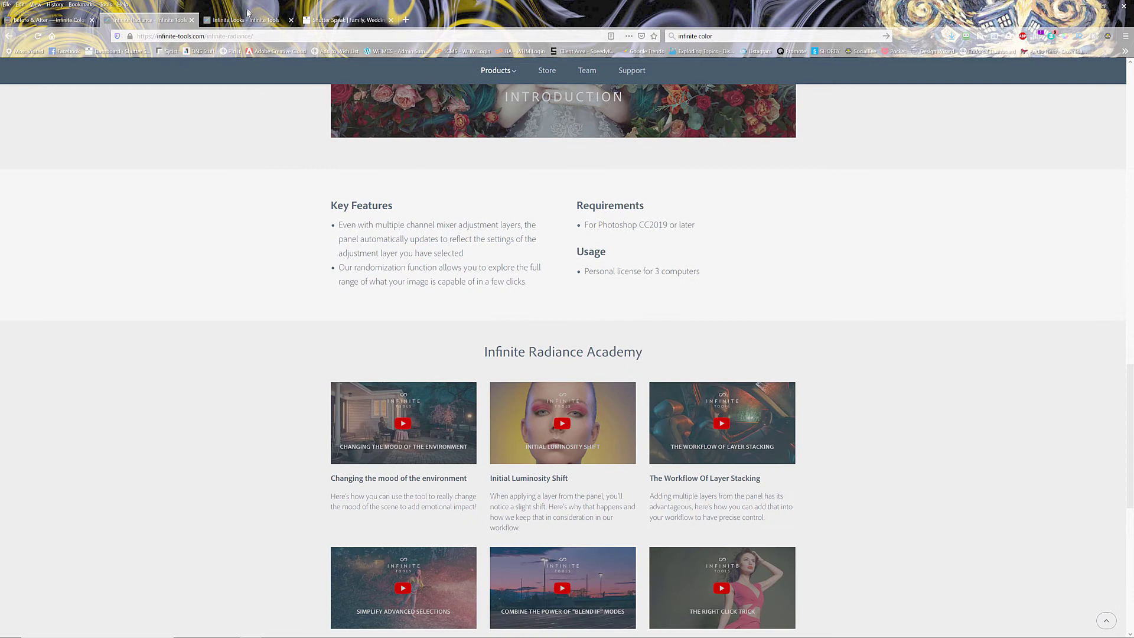
{"action": "left_click", "coordinate": [245, 19]}
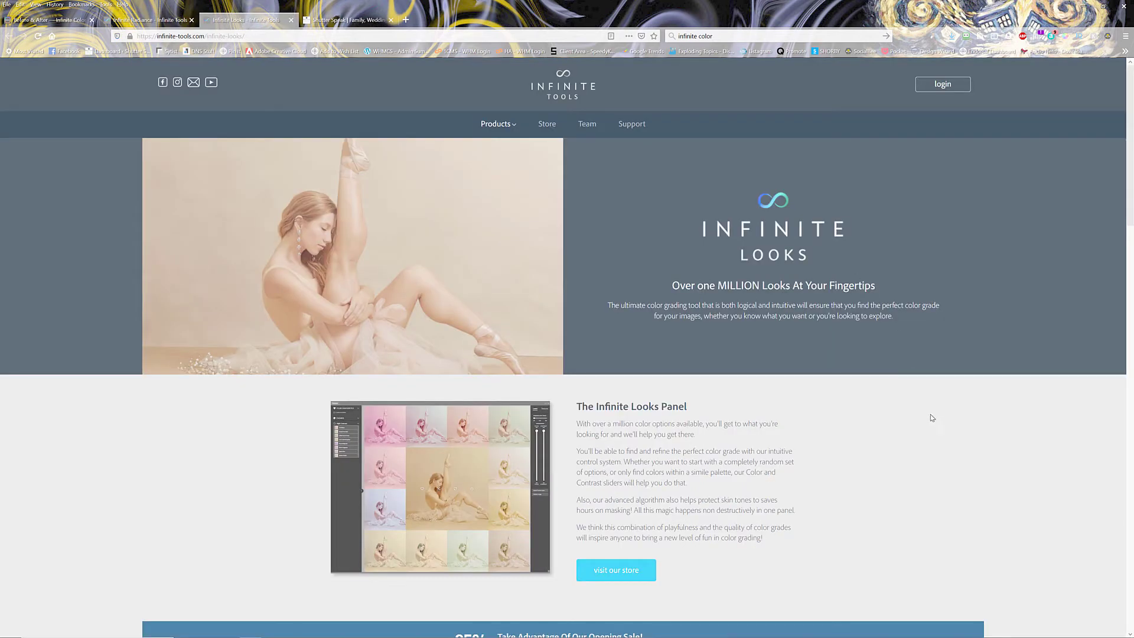
{"action": "scroll", "coordinate": [933, 418], "scroll_direction": "down", "scroll_amount": 10}
{"action": "scroll", "coordinate": [979, 416], "scroll_direction": "down", "scroll_amount": 10}
{"action": "scroll", "coordinate": [969, 417], "scroll_direction": "up", "scroll_amount": 6}
{"action": "scroll", "coordinate": [967, 417], "scroll_direction": "up", "scroll_amount": 3}
{"action": "key", "text": "ctrl+Tab"}
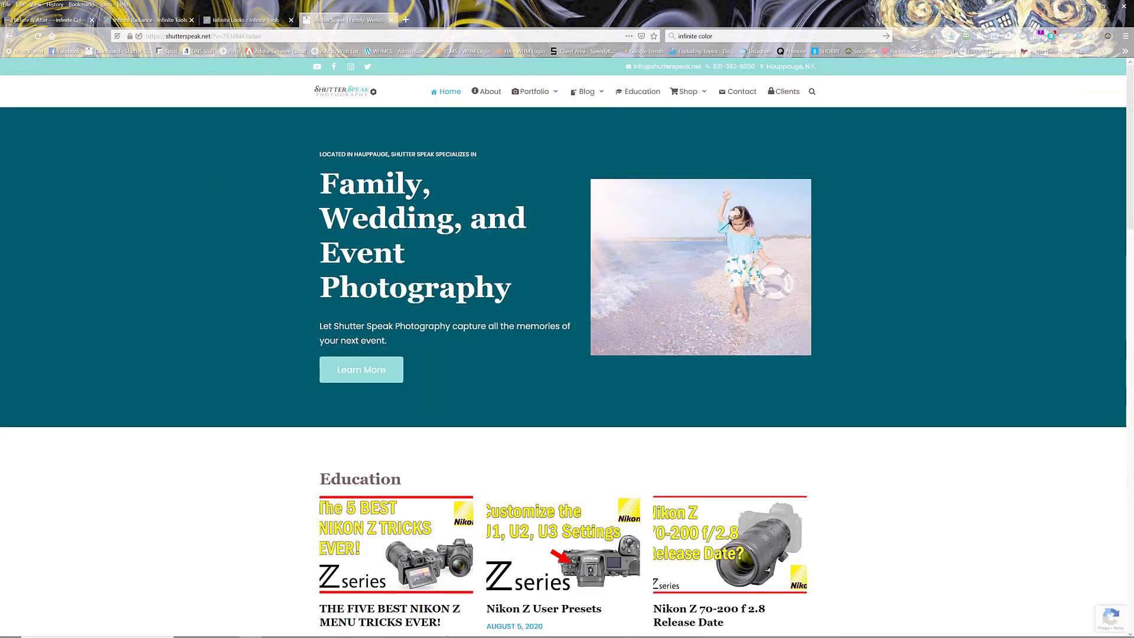
Step: Switch to Photoshop, bring up the portrait with roses and butterfly, and open the Infinite Radiance panel
{"action": "left_click", "coordinate": [314, 630]}
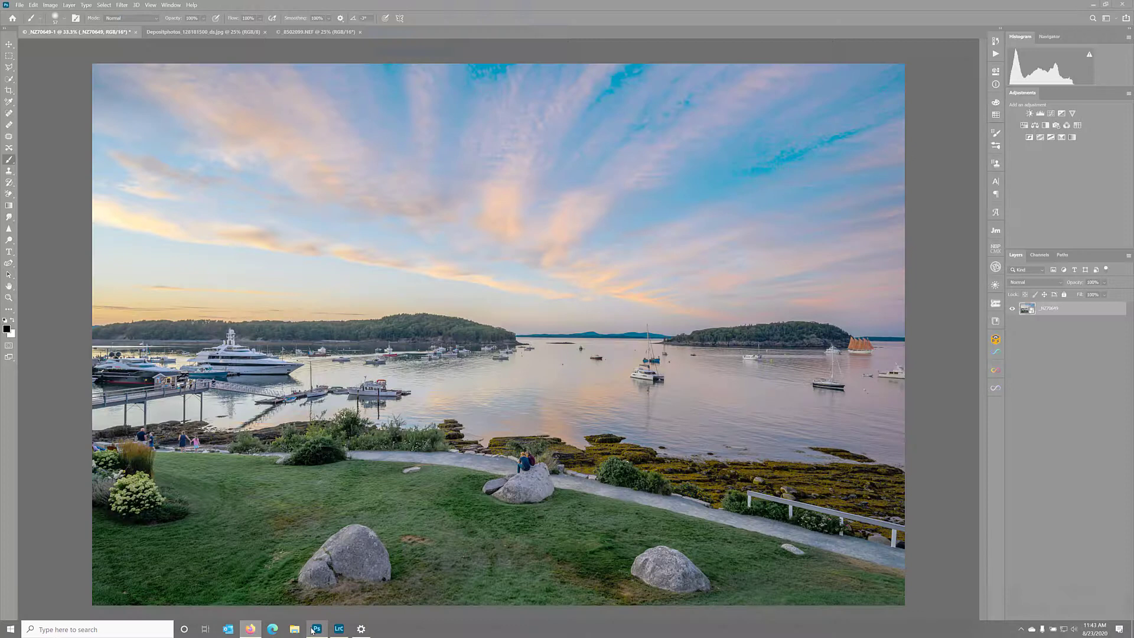
{"action": "left_click", "coordinate": [198, 32]}
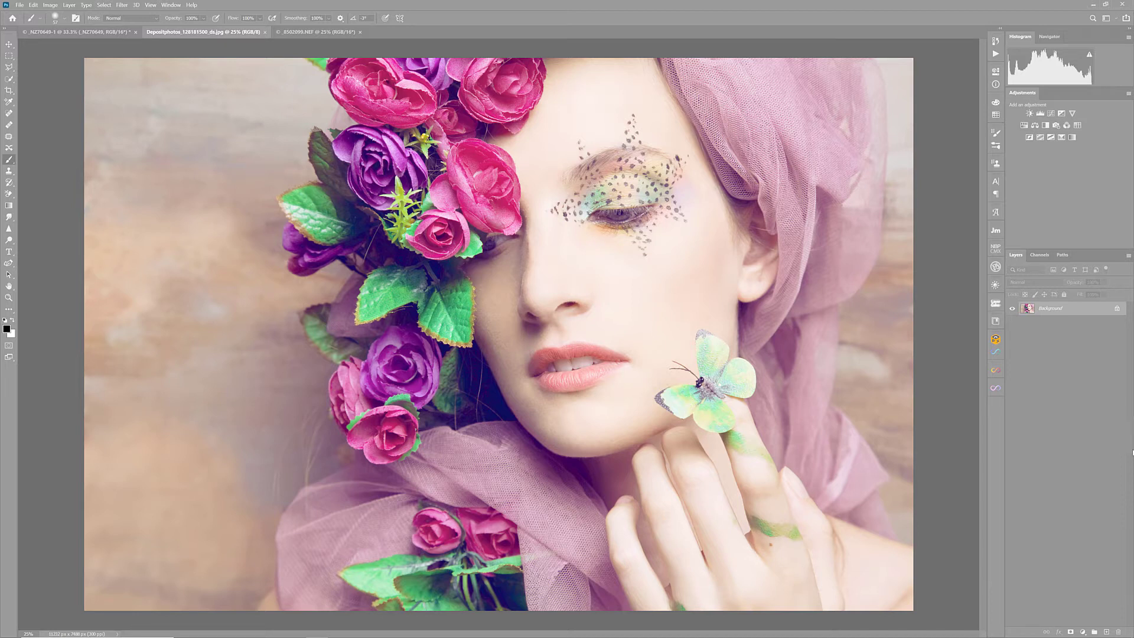
{"action": "left_click", "coordinate": [998, 387]}
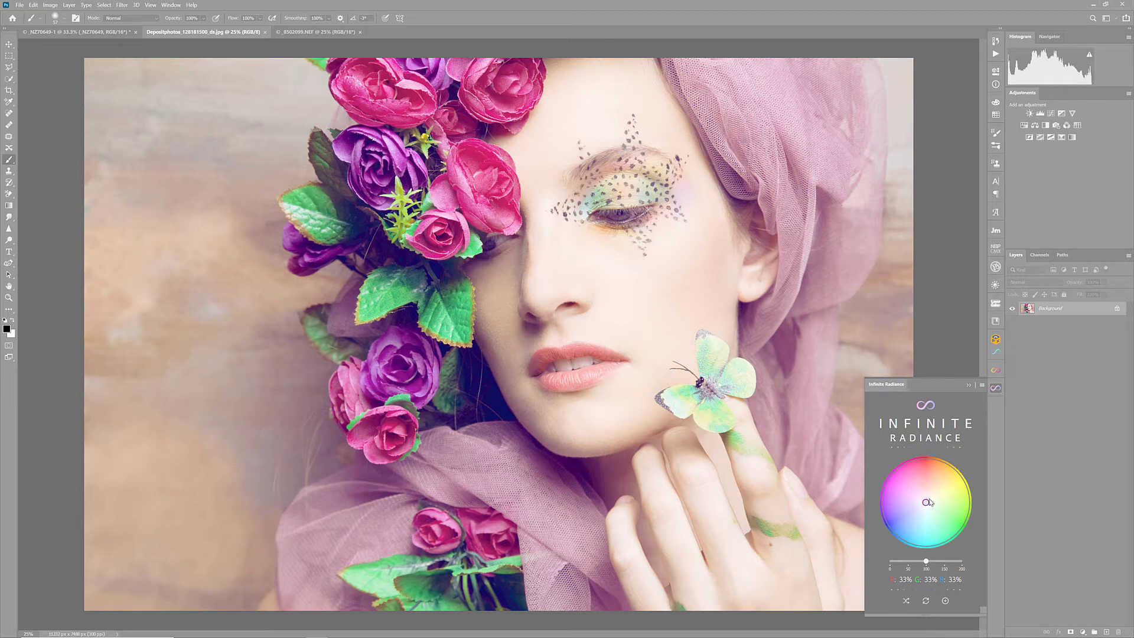
Step: Create an Infinite Radiance adjustment and shift its luminosity balance toward magenta, about 50% red, 1% green and 49% blue
{"action": "left_click_drag", "start_coordinate": [927, 503], "coordinate": [917, 474]}
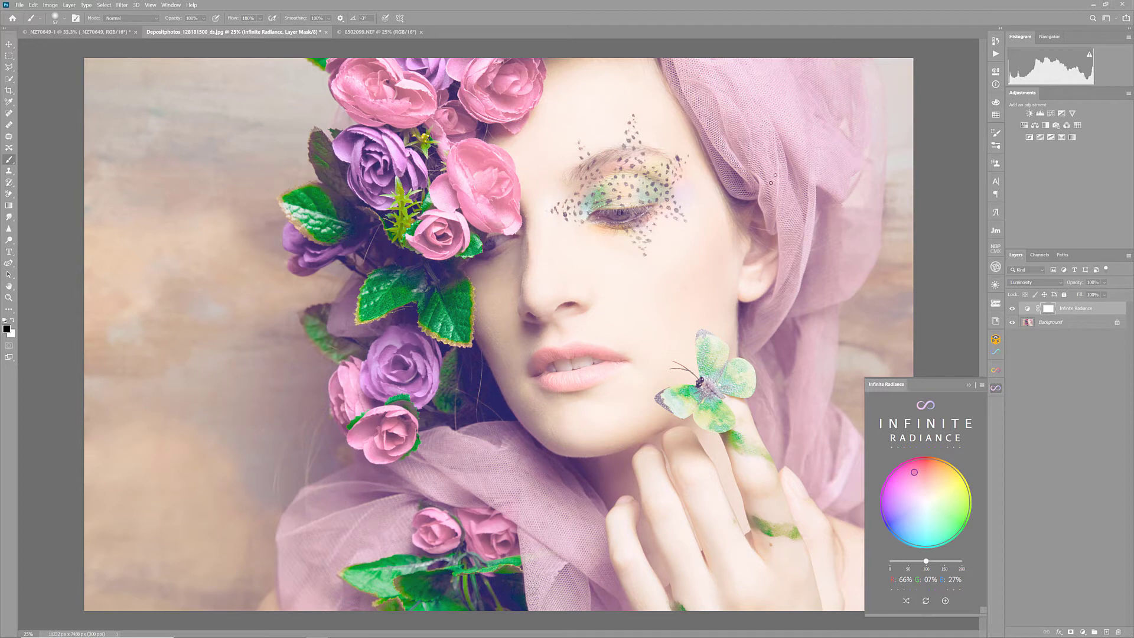
{"action": "left_click_drag", "start_coordinate": [914, 473], "coordinate": [902, 475]}
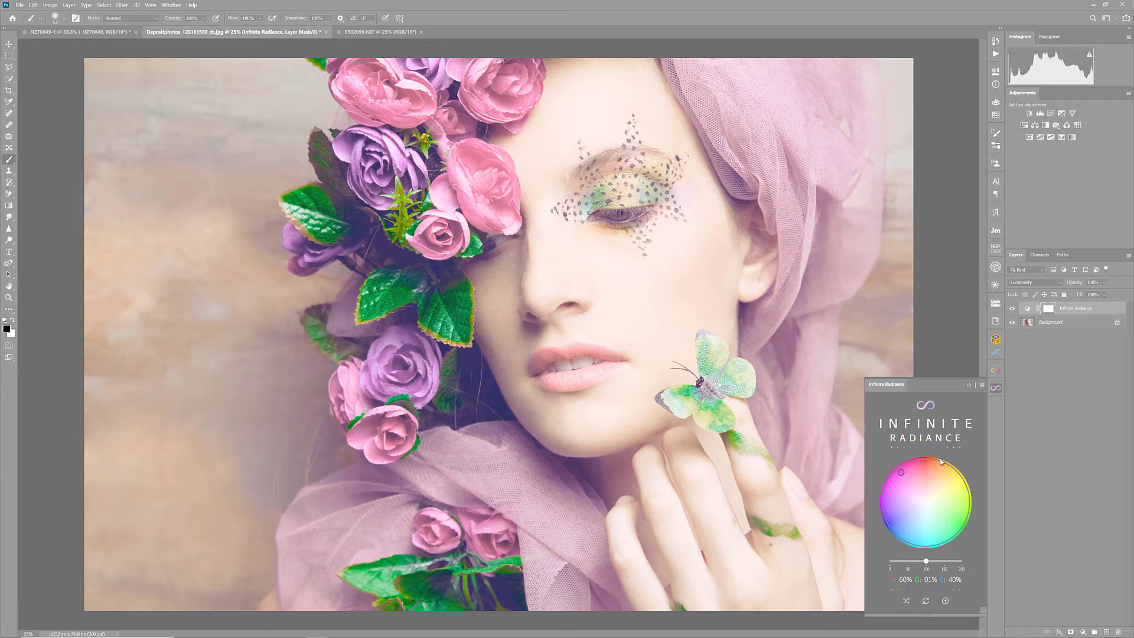
{"action": "left_click", "coordinate": [902, 474]}
{"action": "left_click_drag", "start_coordinate": [902, 474], "coordinate": [893, 482]}
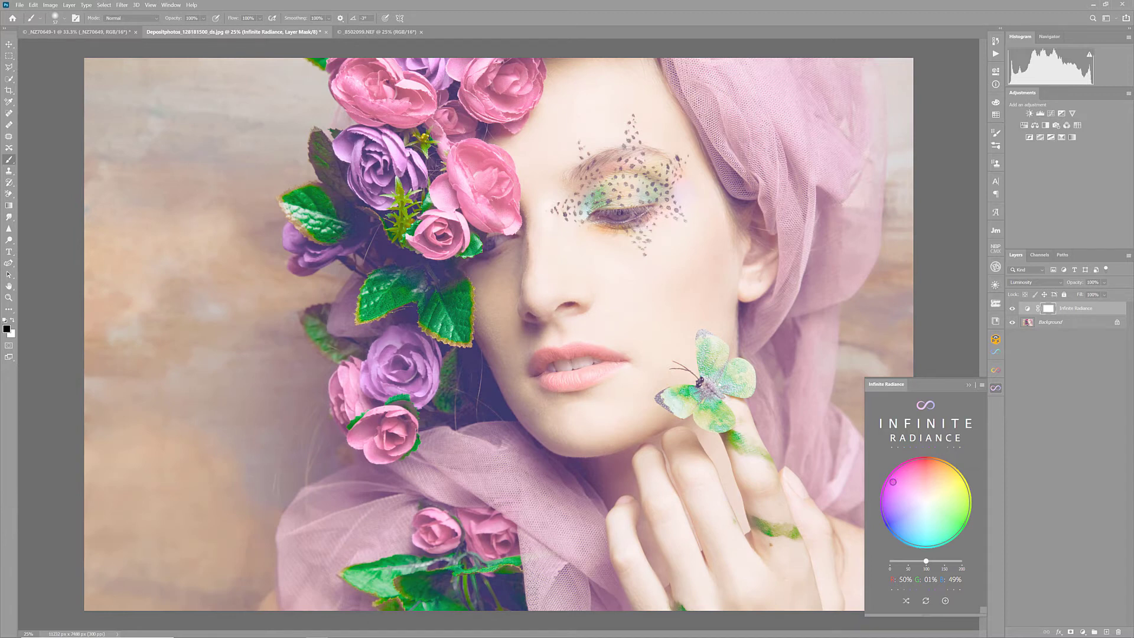
Step: Try green and blue luminosity balances on the portrait, then settle on magenta at 58% red, 0% green and 42% blue
{"action": "left_click_drag", "start_coordinate": [894, 481], "coordinate": [975, 537]}
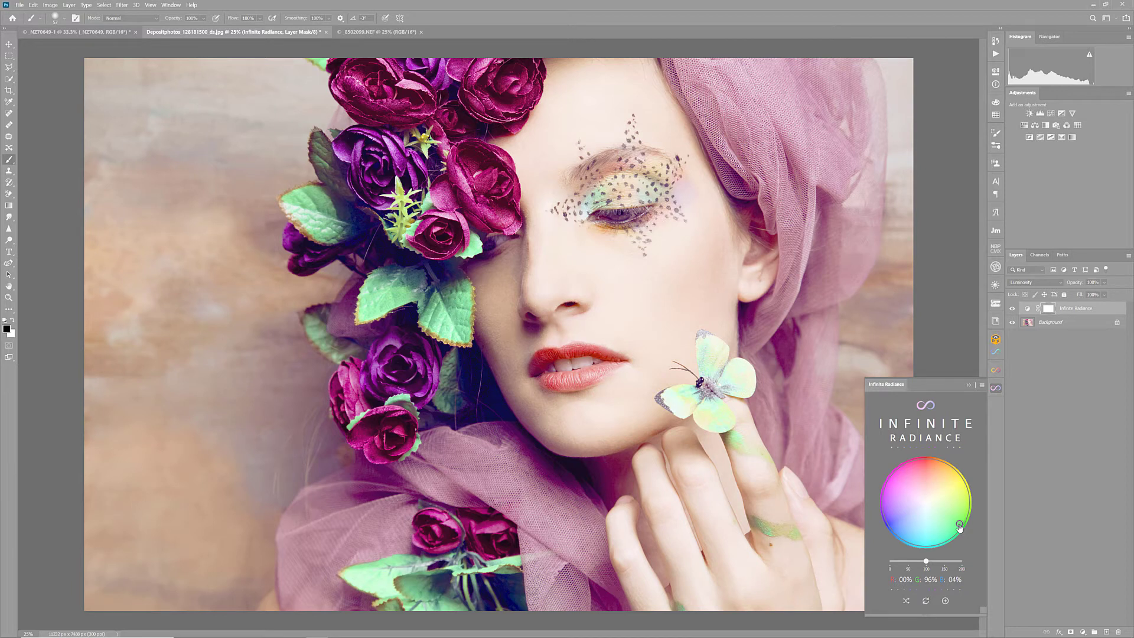
{"action": "left_click_drag", "start_coordinate": [960, 528], "coordinate": [900, 471]}
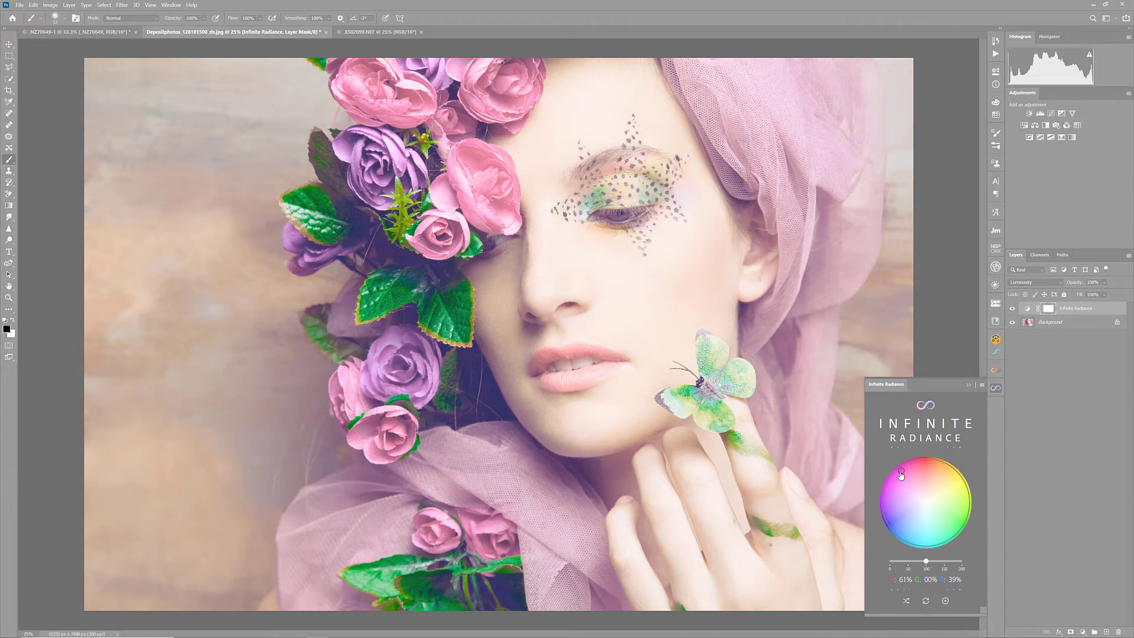
{"action": "left_click_drag", "start_coordinate": [901, 475], "coordinate": [893, 525]}
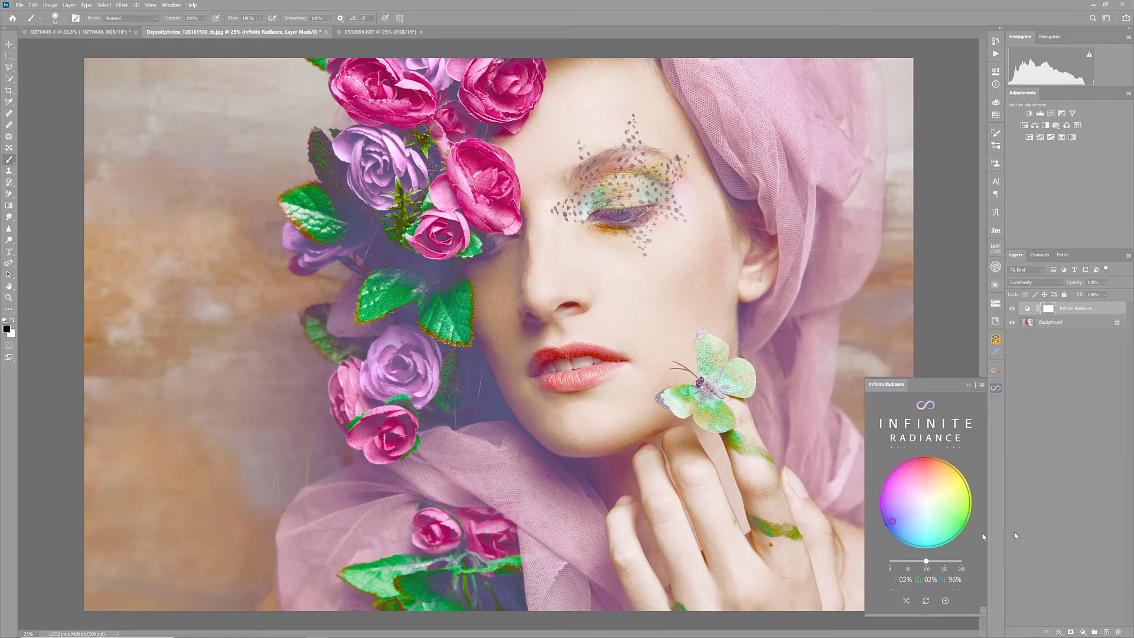
{"action": "mouse_move", "coordinate": [892, 526]}
{"action": "left_mouse_down"}
{"action": "mouse_move", "coordinate": [926, 537]}
{"action": "mouse_move", "coordinate": [962, 515]}
{"action": "mouse_move", "coordinate": [915, 459]}
{"action": "mouse_move", "coordinate": [885, 463]}
{"action": "mouse_move", "coordinate": [892, 473]}
{"action": "left_mouse_up"}
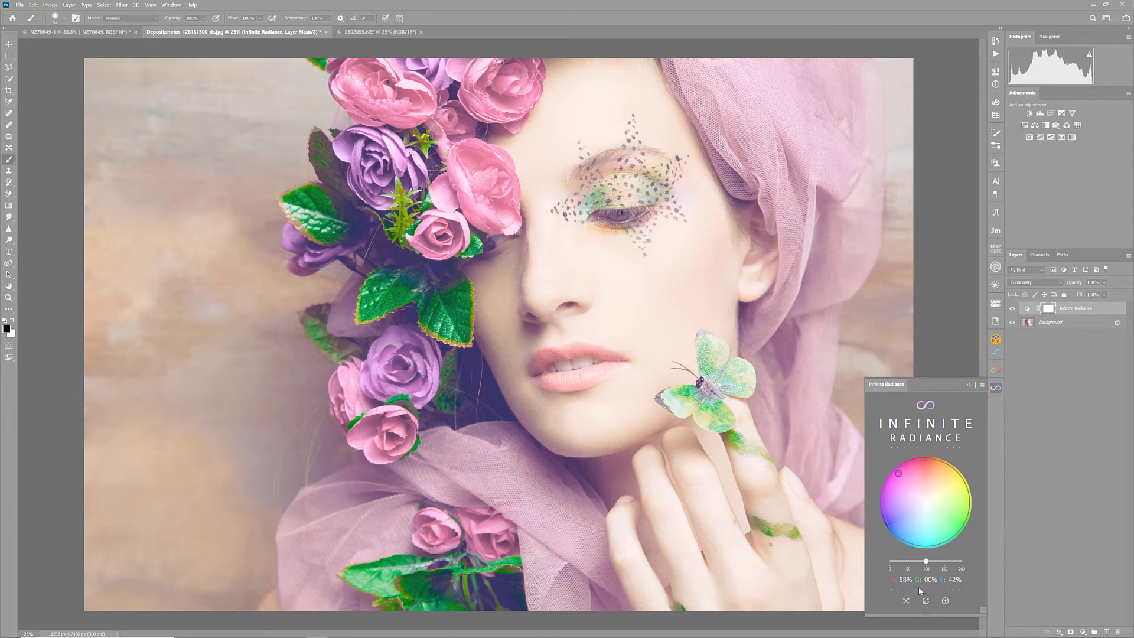
Step: Try the adjustment strength at about 50 and near 200, then return it to 100
{"action": "left_click", "coordinate": [907, 562]}
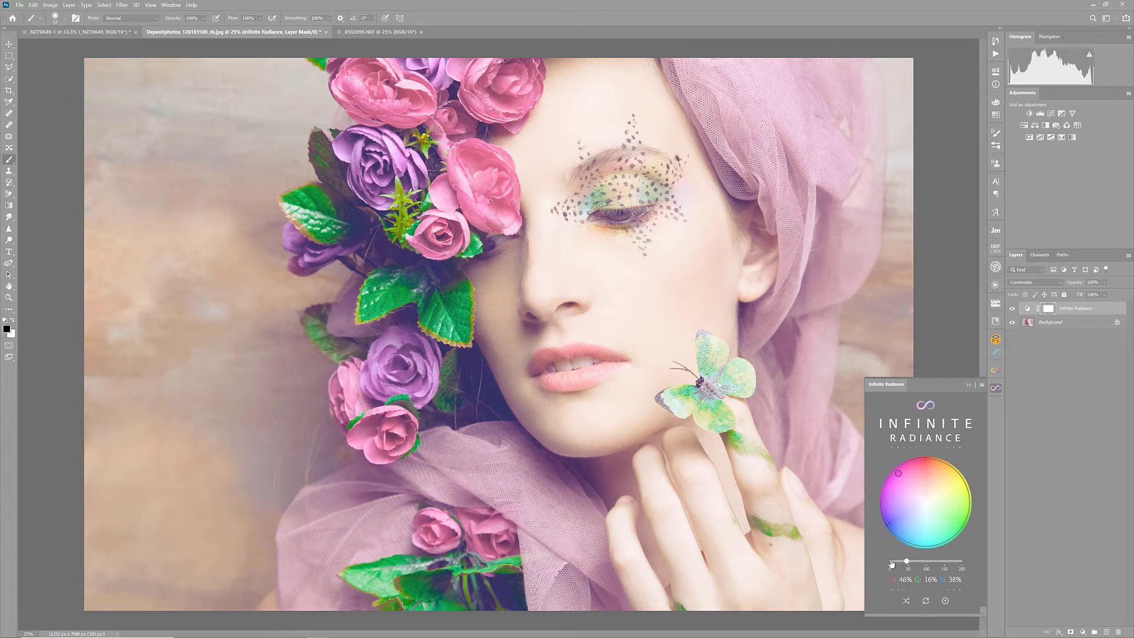
{"action": "left_click_drag", "start_coordinate": [907, 562], "coordinate": [958, 564]}
{"action": "left_click", "coordinate": [926, 562]}
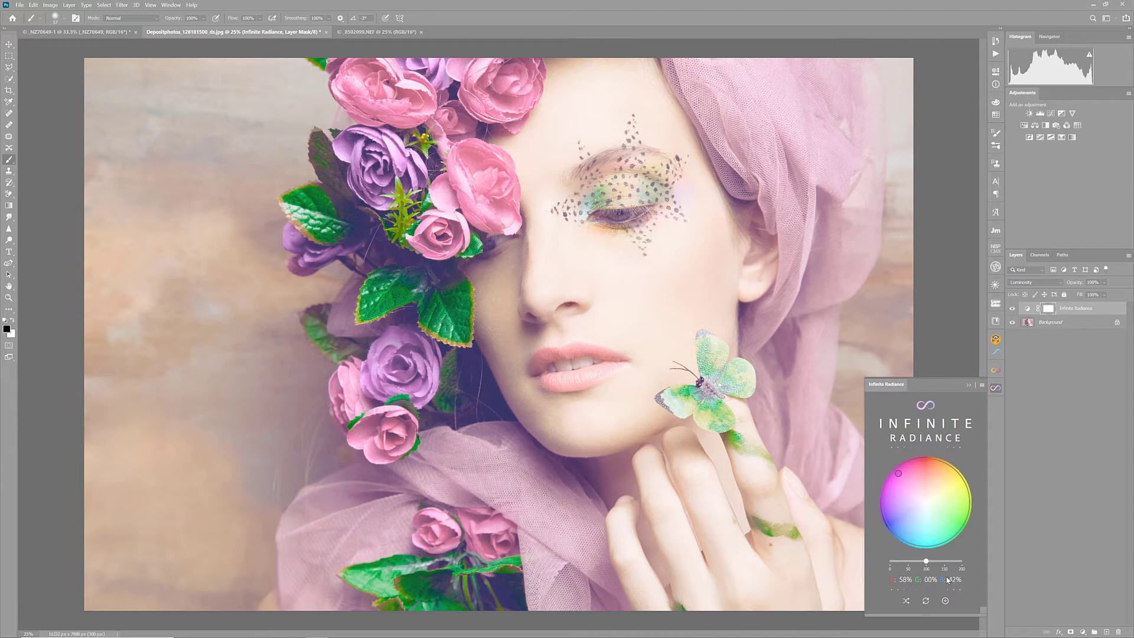
Step: Try several random luminosity balances, then return to magenta at 58% red, 0% green and 42% blue
{"action": "left_click", "coordinate": [908, 601]}
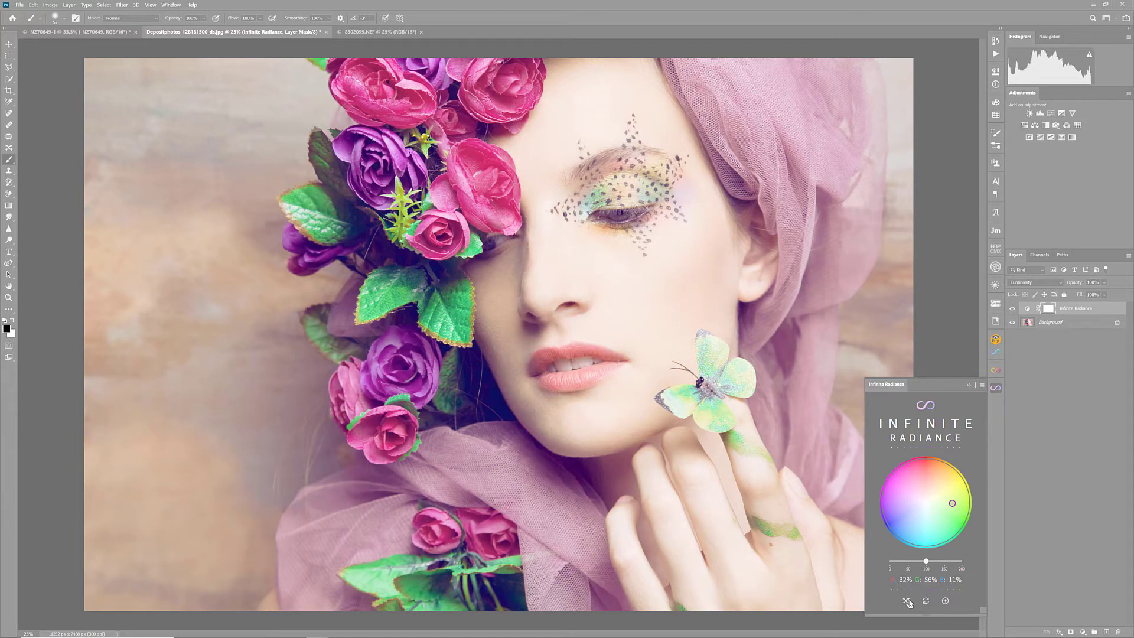
{"action": "left_click", "coordinate": [907, 602]}
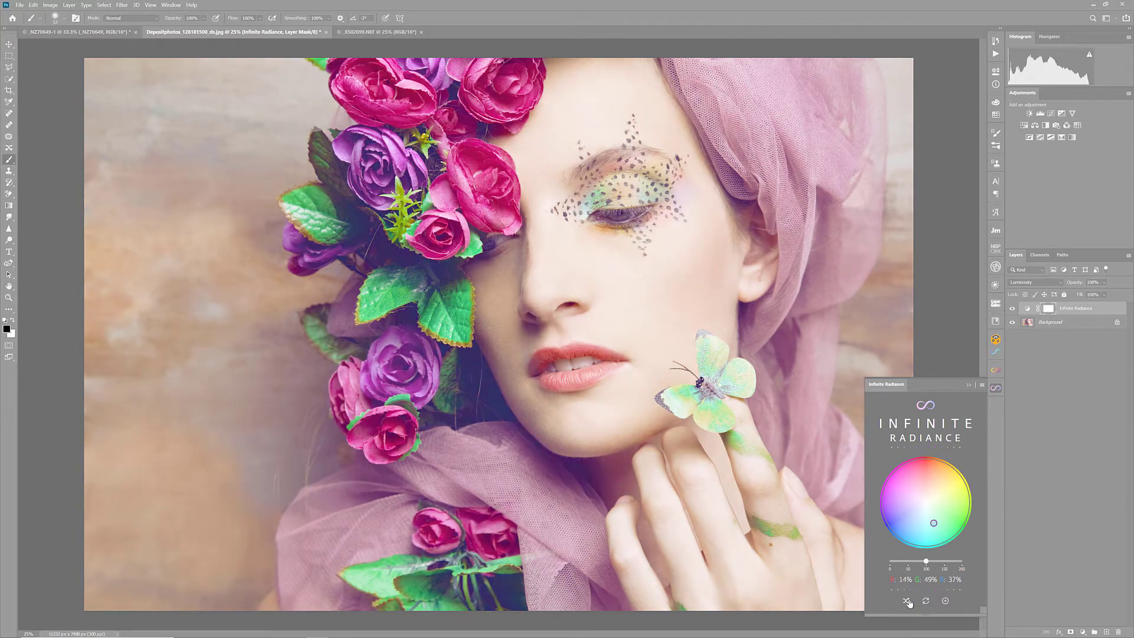
{"action": "left_click", "coordinate": [908, 602]}
{"action": "left_click", "coordinate": [908, 601]}
{"action": "left_click", "coordinate": [907, 602]}
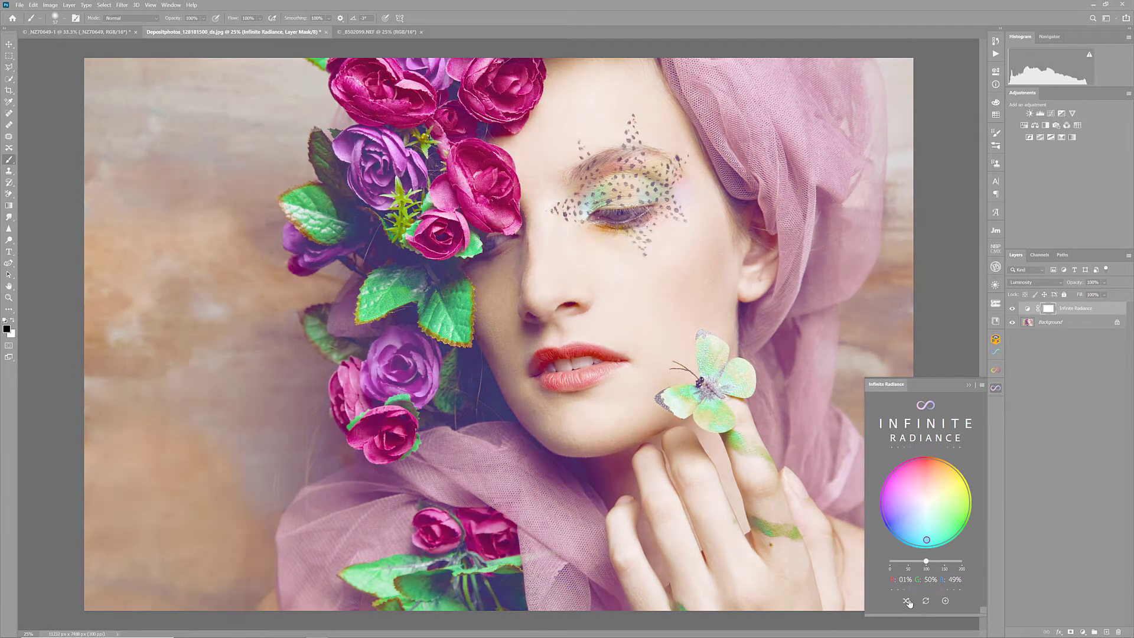
{"action": "left_click", "coordinate": [907, 601]}
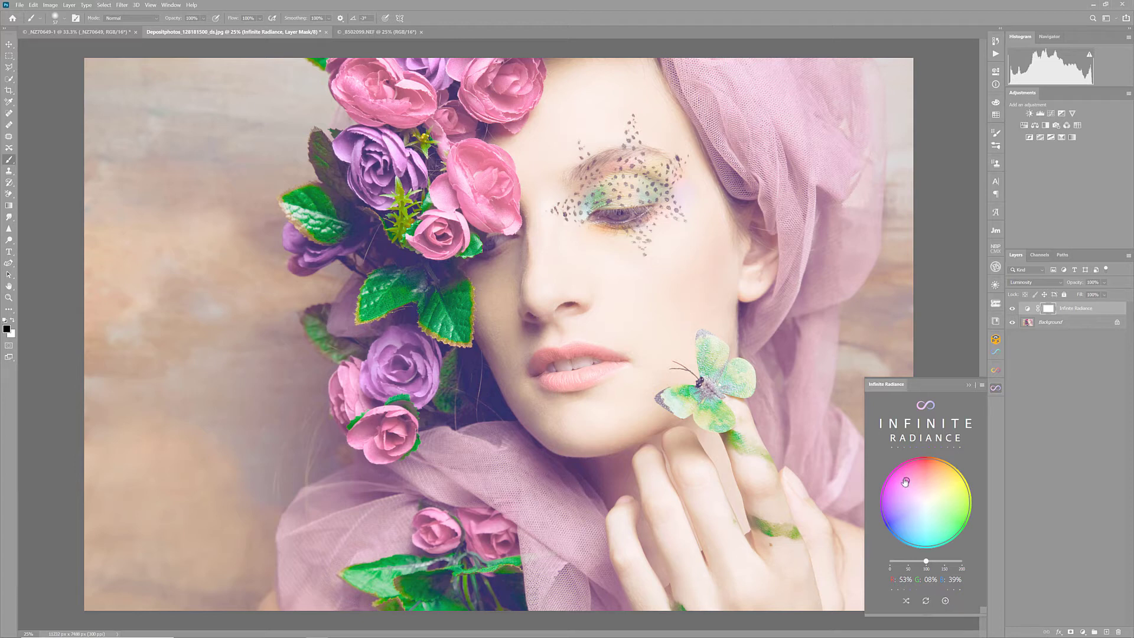
{"action": "left_click_drag", "start_coordinate": [904, 480], "coordinate": [896, 471]}
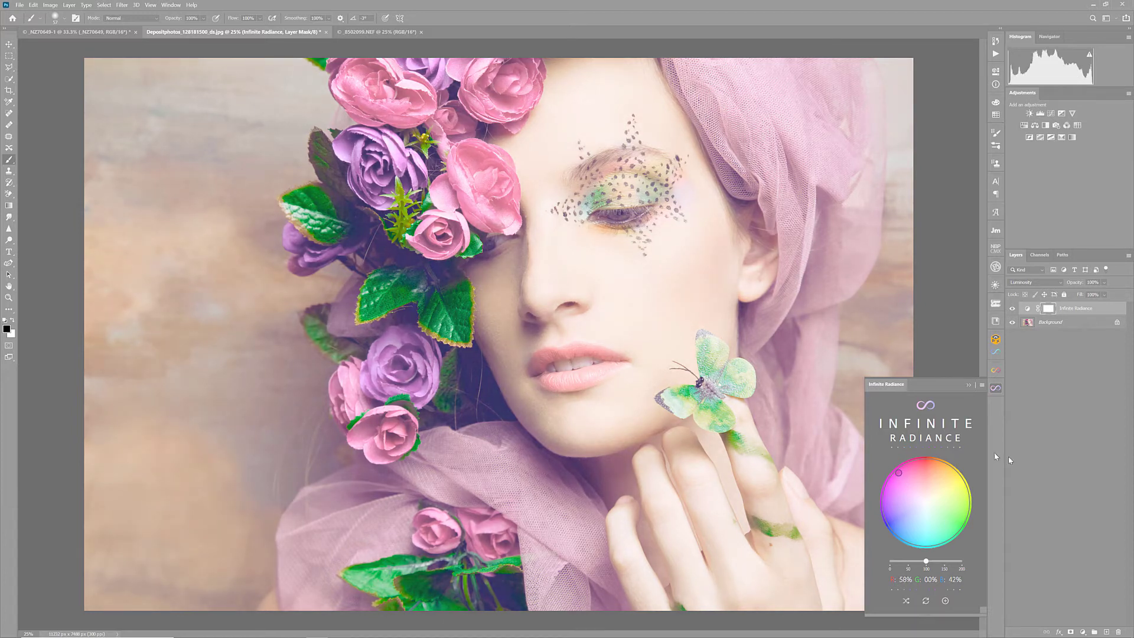
Step: Deselect the adjustment layer, close the Infinite Radiance panel, and compare the portrait with the adjustment hidden and shown
{"action": "left_click", "coordinate": [1055, 450]}
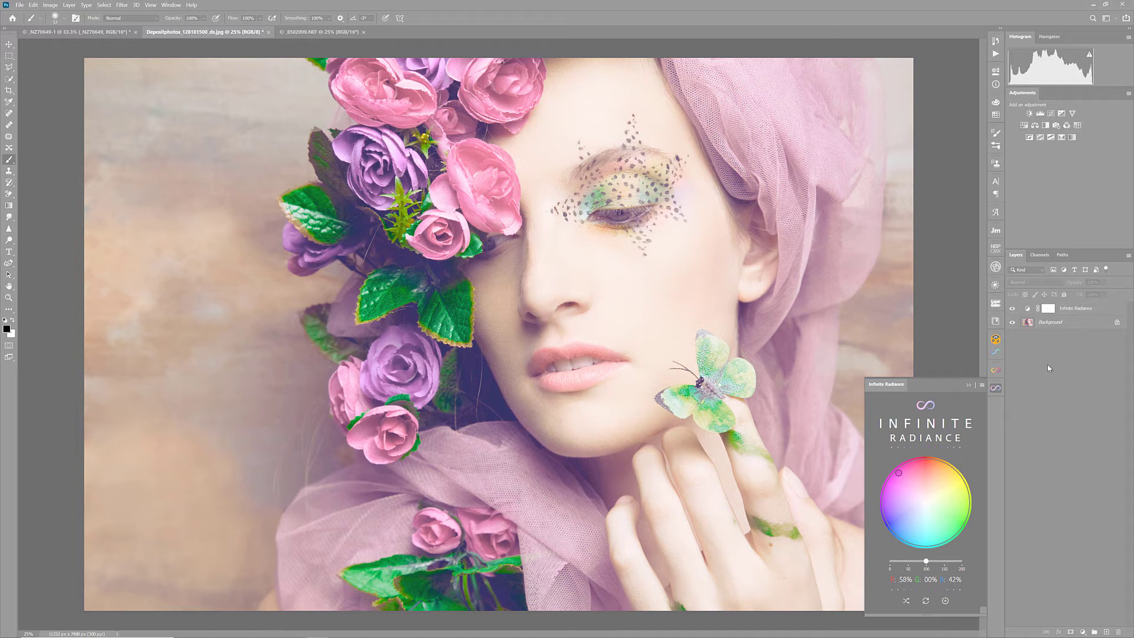
{"action": "left_click", "coordinate": [996, 389]}
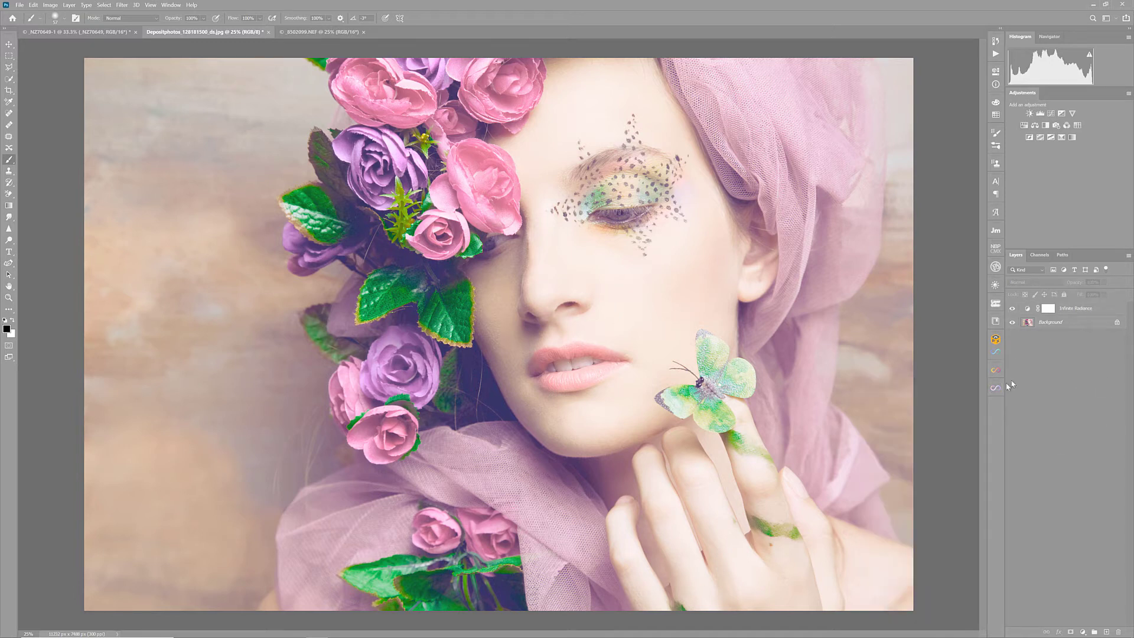
{"action": "left_click", "coordinate": [1016, 309]}
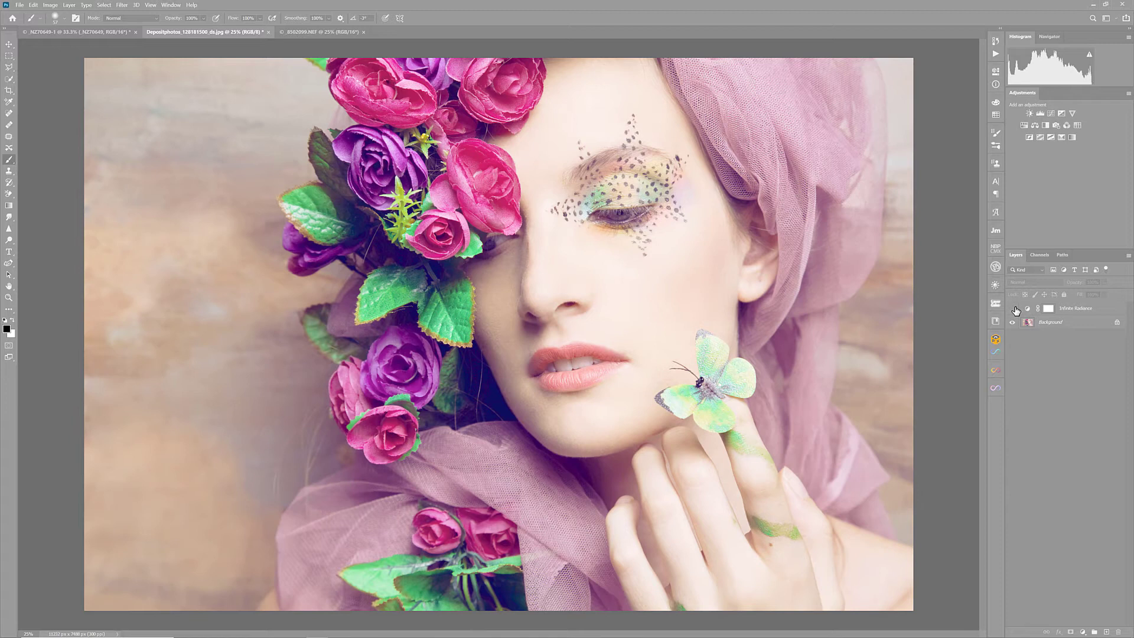
{"action": "left_click", "coordinate": [1016, 309]}
{"action": "left_click", "coordinate": [1016, 309]}
{"action": "left_click", "coordinate": [1016, 309]}
{"action": "left_click", "coordinate": [1015, 309]}
{"action": "left_click", "coordinate": [1016, 309]}
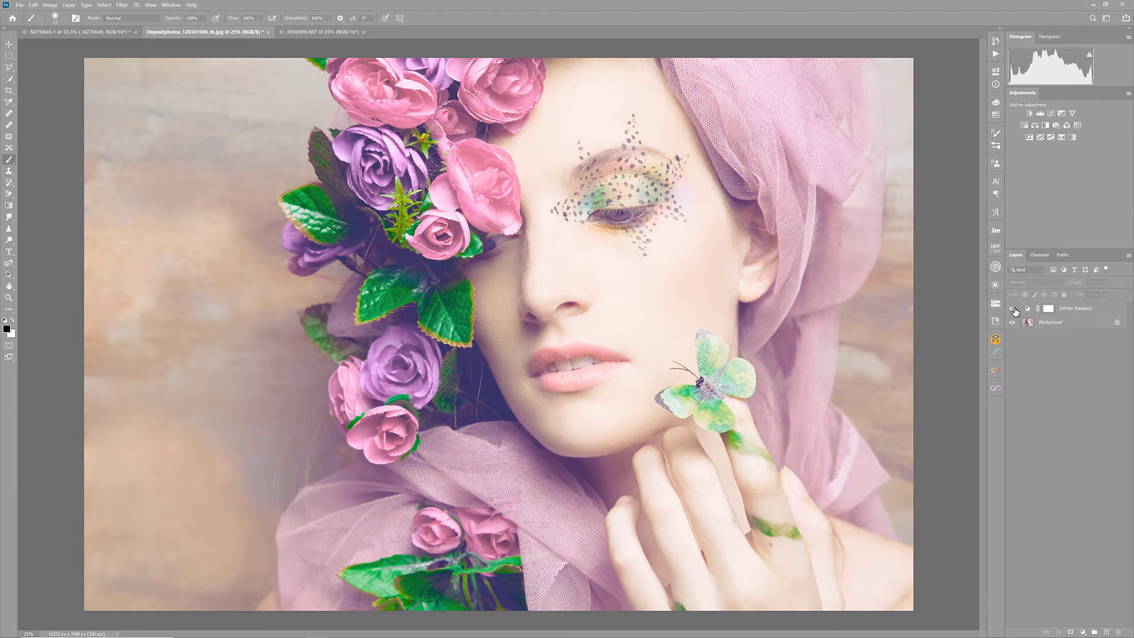
Step: Paint black with a larger brush on the Infinite Radiance layer mask to remove the effect from the model's skin
{"action": "left_click", "coordinate": [1049, 309]}
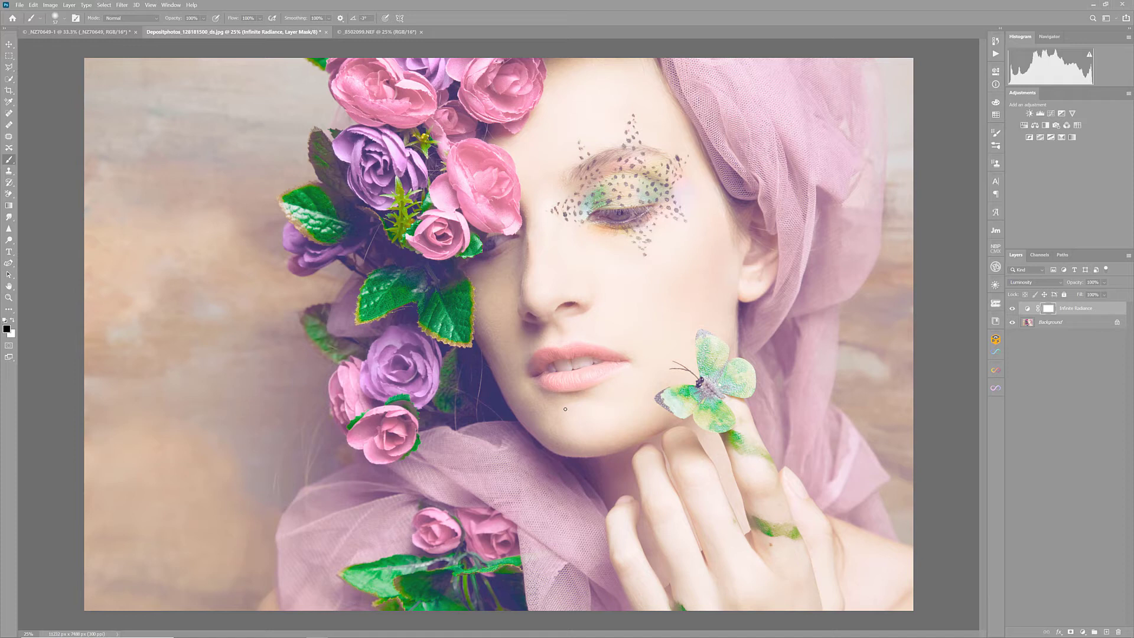
{"action": "mouse_move", "coordinate": [666, 187]}
{"action": "left_mouse_down"}
{"action": "mouse_move", "coordinate": [684, 233]}
{"action": "mouse_move", "coordinate": [671, 219]}
{"action": "left_mouse_up"}
{"action": "left_click_drag", "start_coordinate": [567, 134], "coordinate": [560, 143]}
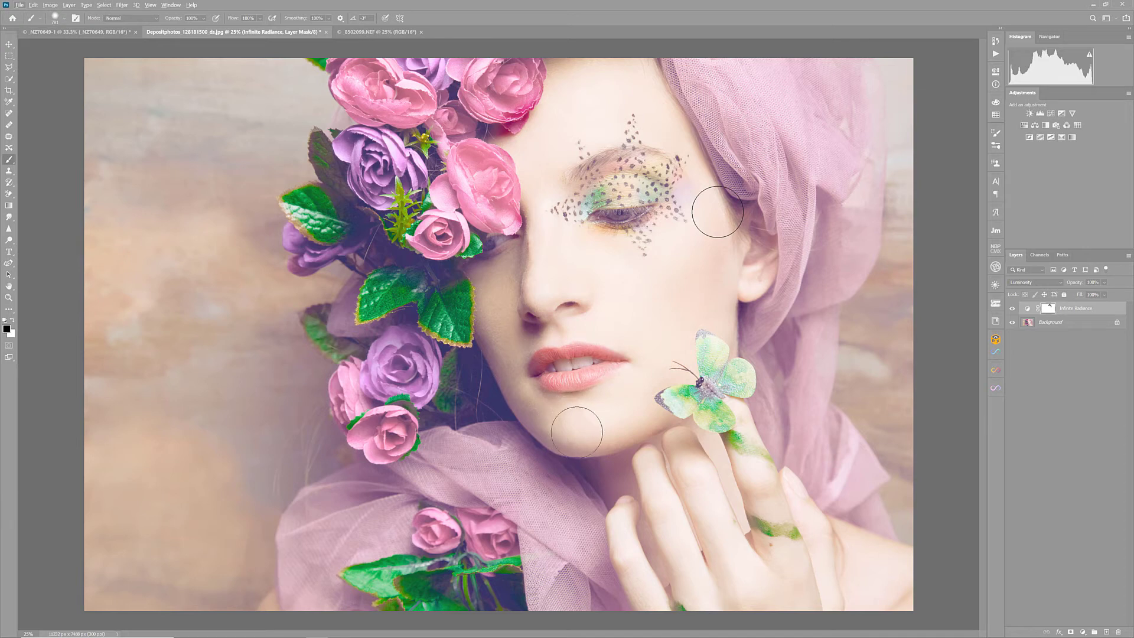
{"action": "mouse_move", "coordinate": [529, 341]}
{"action": "left_mouse_down"}
{"action": "mouse_move", "coordinate": [521, 266]}
{"action": "mouse_move", "coordinate": [549, 187]}
{"action": "mouse_move", "coordinate": [542, 141]}
{"action": "mouse_move", "coordinate": [523, 145]}
{"action": "mouse_move", "coordinate": [570, 121]}
{"action": "left_mouse_up"}
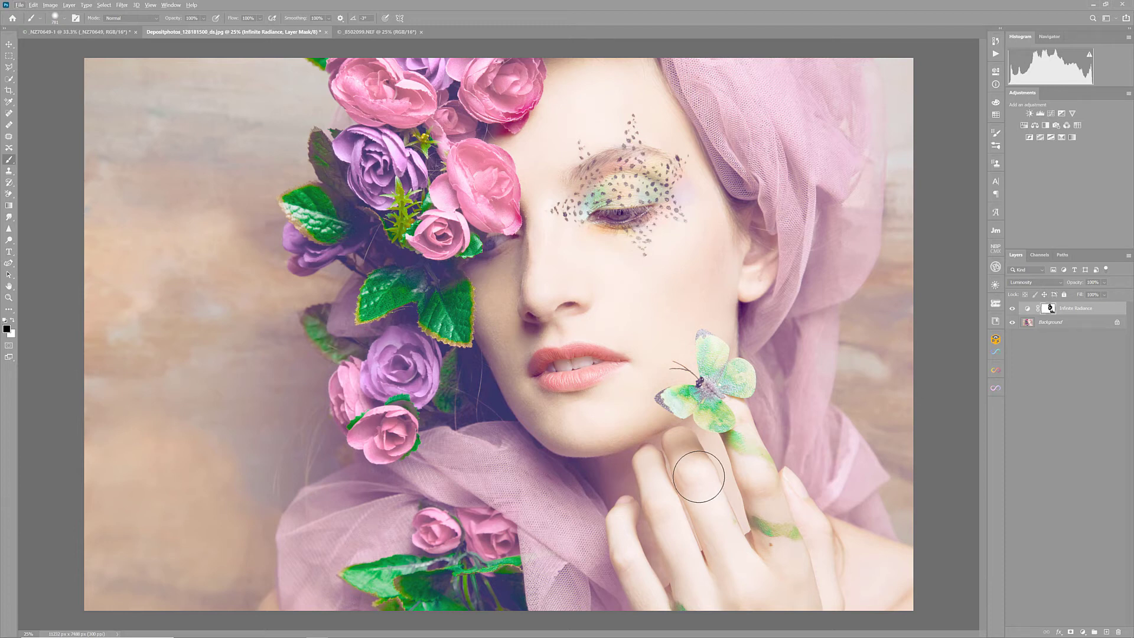
Step: Compare the portrait with the masked Infinite Radiance layer hidden and shown, leaving the layer visible
{"action": "left_click", "coordinate": [1012, 308]}
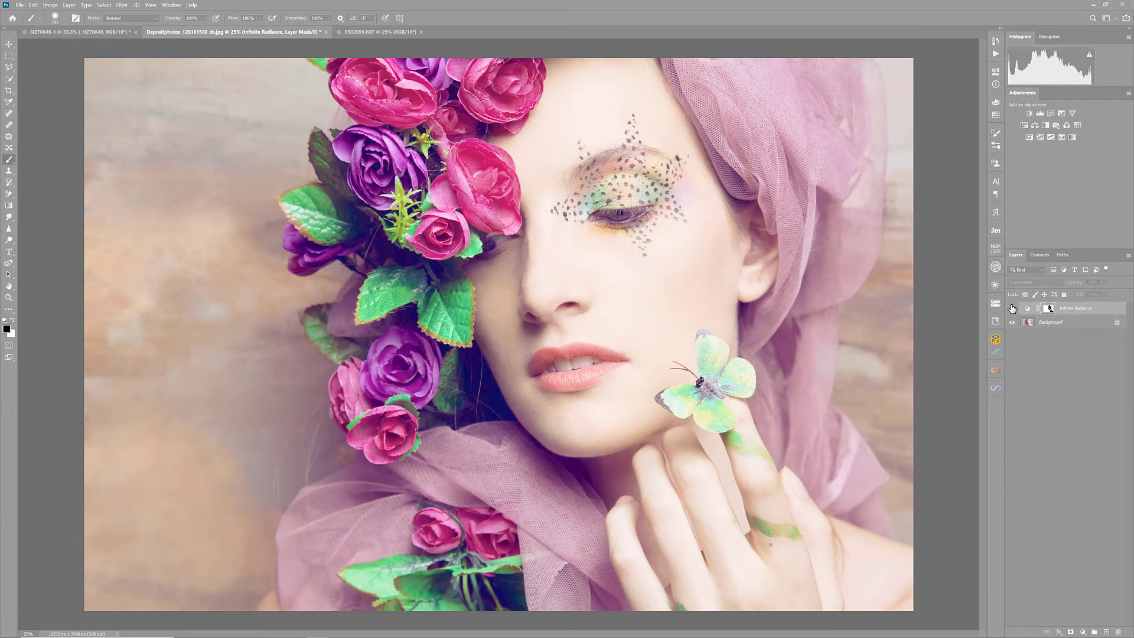
{"action": "left_click", "coordinate": [1012, 308]}
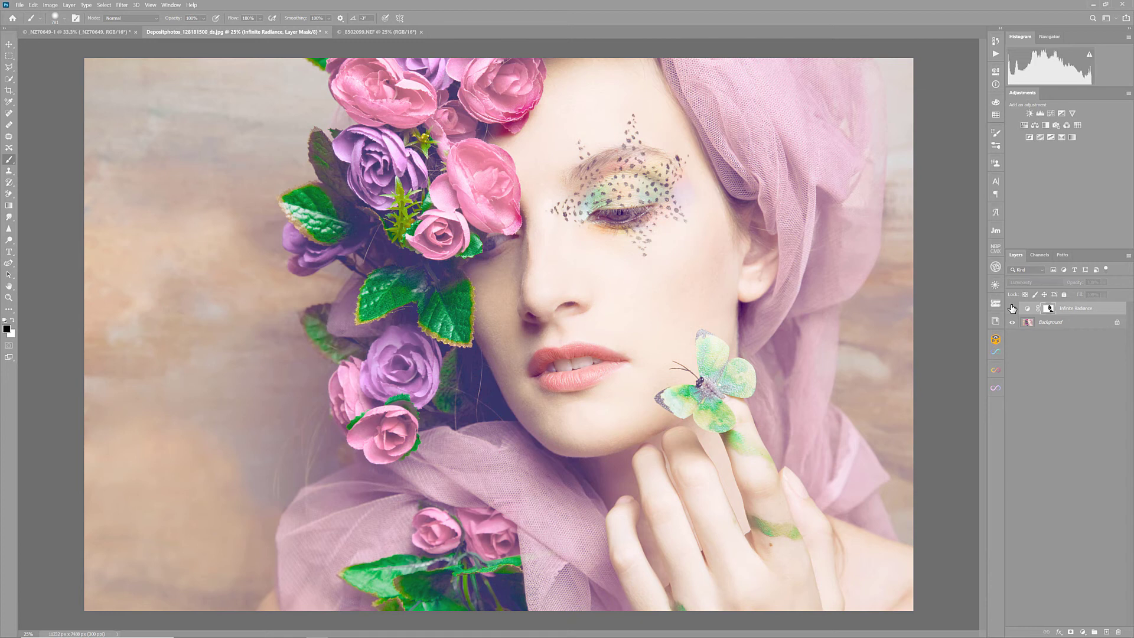
{"action": "left_click", "coordinate": [1012, 308]}
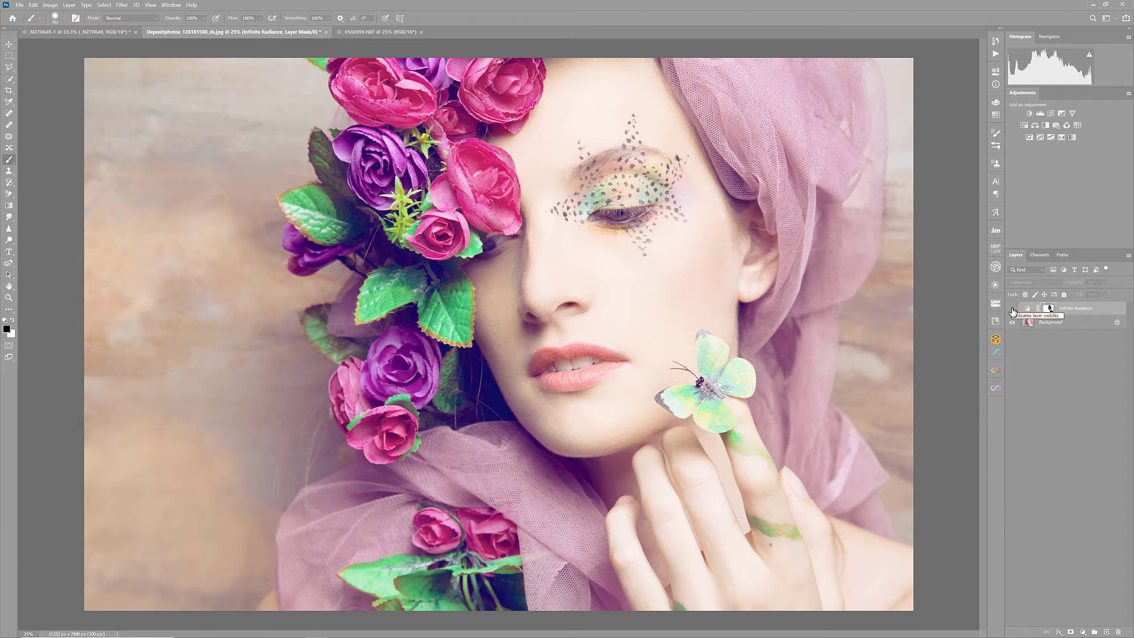
{"action": "left_click", "coordinate": [1012, 310]}
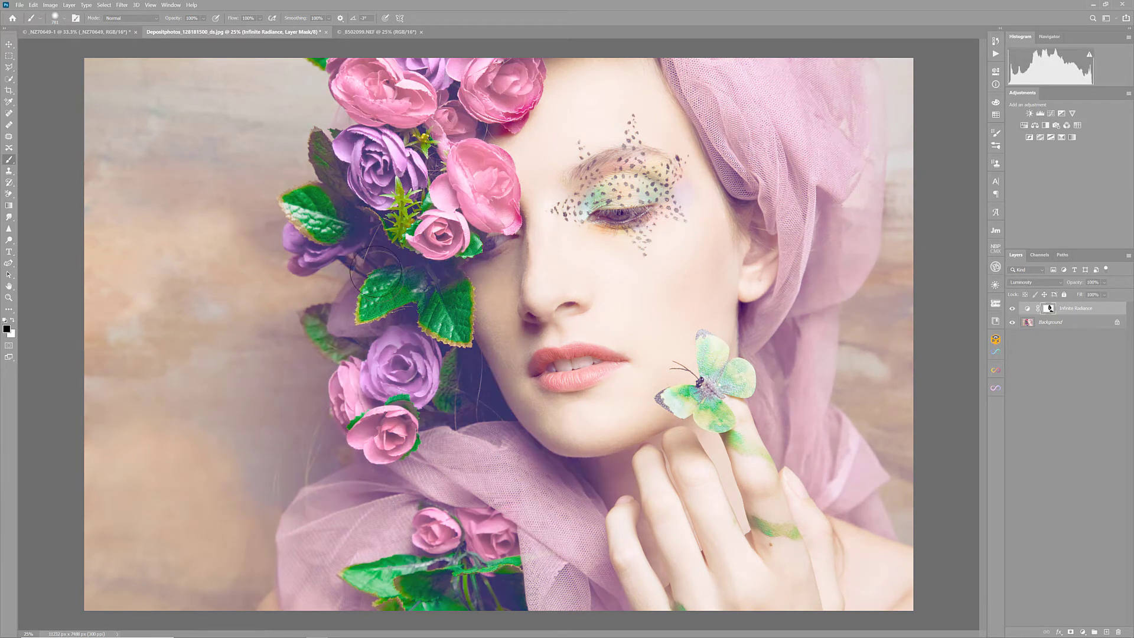
{"action": "left_click", "coordinate": [1012, 307]}
{"action": "left_click", "coordinate": [1012, 308]}
Step: Set the masked adjustment's balance to 0% red, 50% green and 50% blue, and add a second Infinite Radiance layer
{"action": "left_click", "coordinate": [996, 389]}
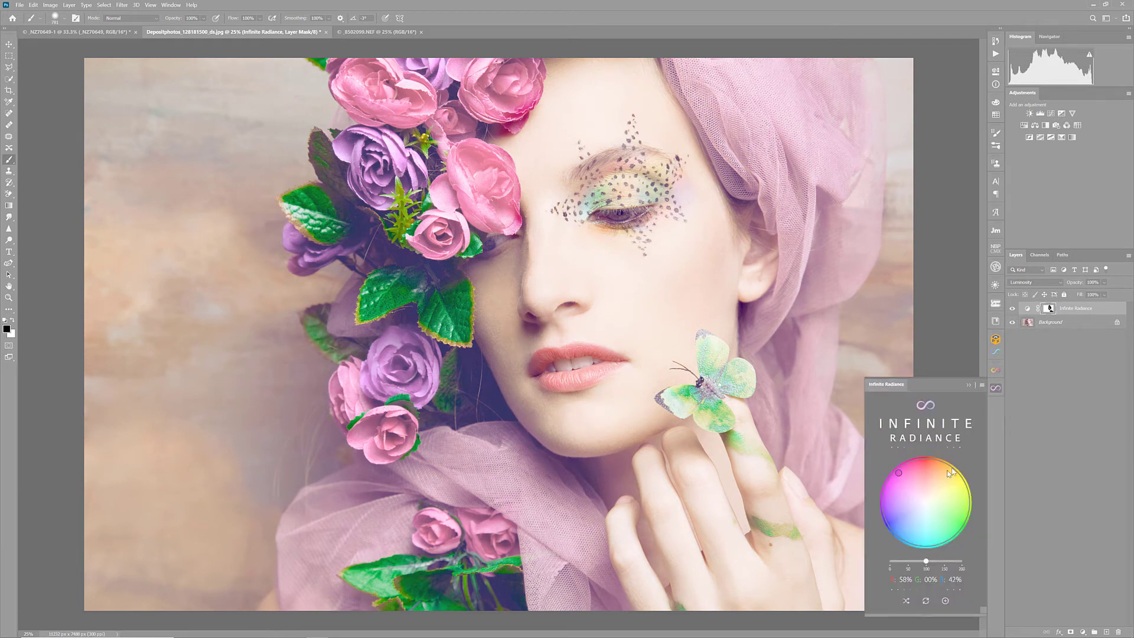
{"action": "mouse_move", "coordinate": [901, 477]}
{"action": "left_mouse_down"}
{"action": "mouse_move", "coordinate": [971, 509]}
{"action": "mouse_move", "coordinate": [955, 529]}
{"action": "mouse_move", "coordinate": [888, 492]}
{"action": "mouse_move", "coordinate": [902, 543]}
{"action": "mouse_move", "coordinate": [882, 500]}
{"action": "mouse_move", "coordinate": [896, 474]}
{"action": "mouse_move", "coordinate": [936, 530]}
{"action": "mouse_move", "coordinate": [936, 556]}
{"action": "mouse_move", "coordinate": [918, 551]}
{"action": "mouse_move", "coordinate": [929, 551]}
{"action": "left_mouse_up"}
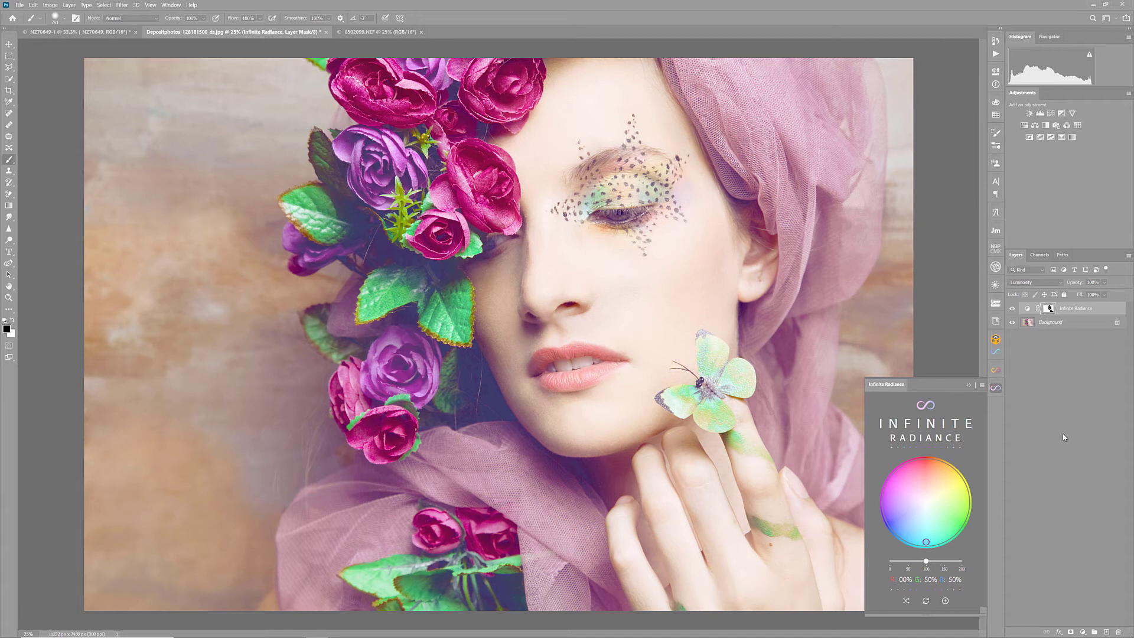
{"action": "left_click", "coordinate": [944, 601]}
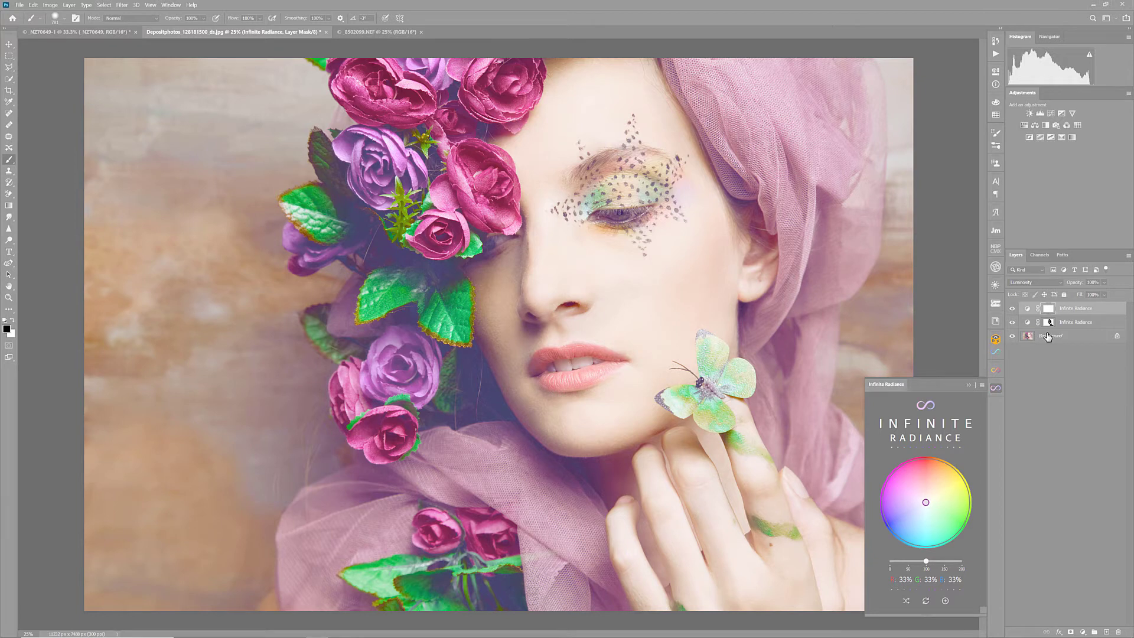
Step: Fill the new Infinite Radiance layer's mask with black at 100% opacity in Normal mode
{"action": "key", "text": "i"}
{"action": "key", "text": "shift+BackSpace"}
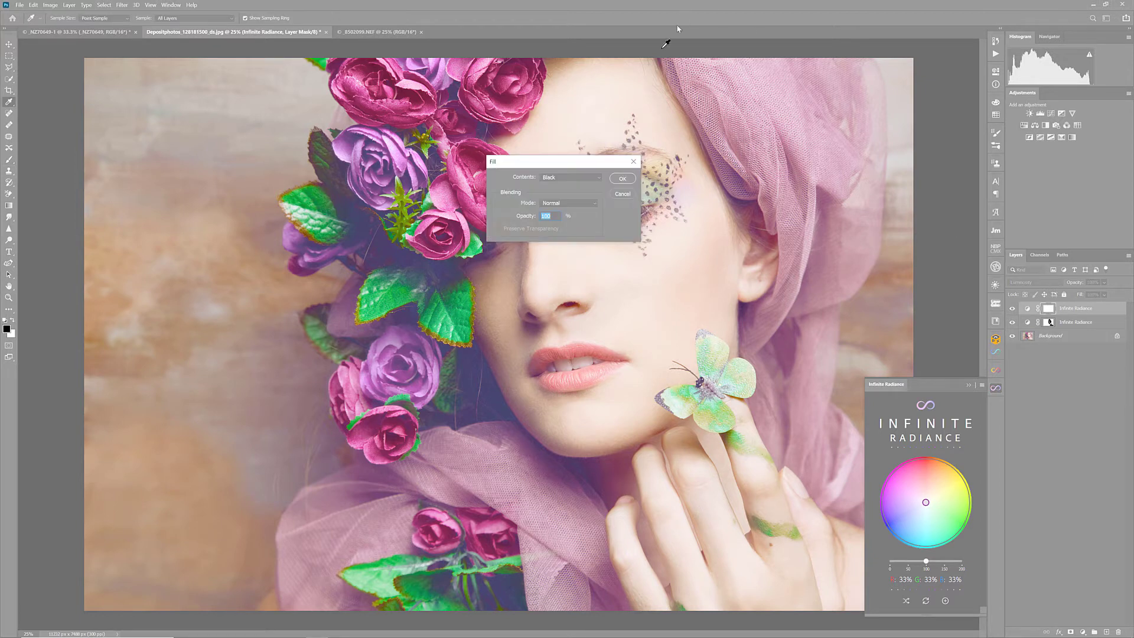
{"action": "left_click", "coordinate": [622, 179]}
{"action": "key", "text": "b"}
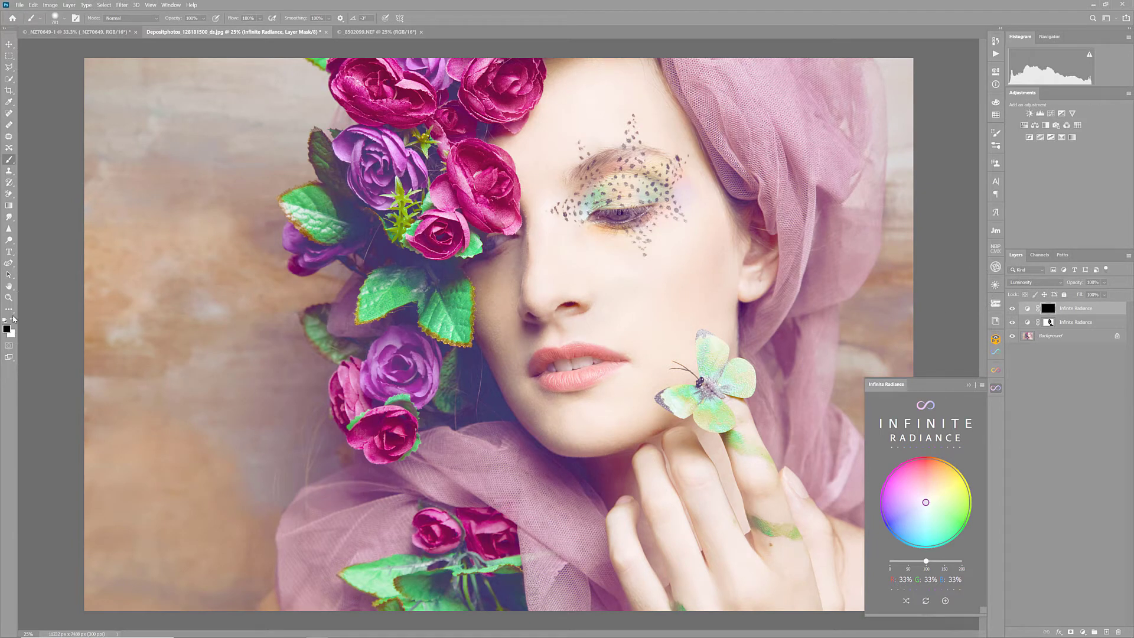
Step: Paint white with the Brush on the upper Infinite Radiance mask to reveal its effect over the green leaves and flowers
{"action": "left_click", "coordinate": [13, 320]}
{"action": "left_click_drag", "start_coordinate": [479, 325], "coordinate": [456, 330]}
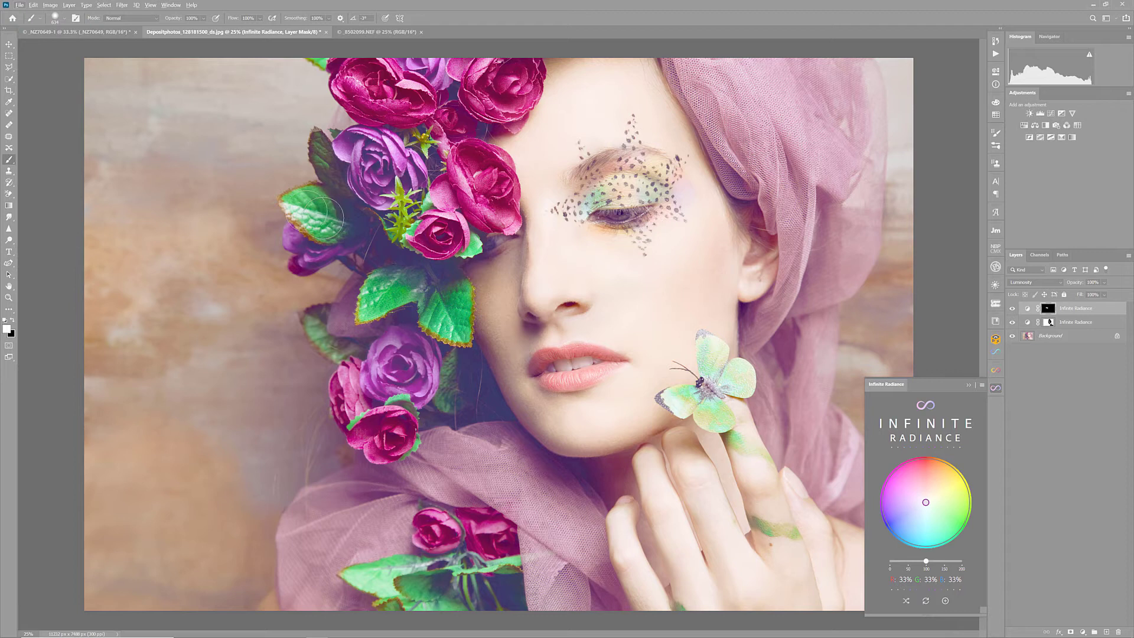
{"action": "mouse_move", "coordinate": [316, 324]}
{"action": "left_mouse_down"}
{"action": "mouse_move", "coordinate": [366, 358]}
{"action": "mouse_move", "coordinate": [413, 419]}
{"action": "mouse_move", "coordinate": [396, 408]}
{"action": "mouse_move", "coordinate": [403, 402]}
{"action": "left_mouse_up"}
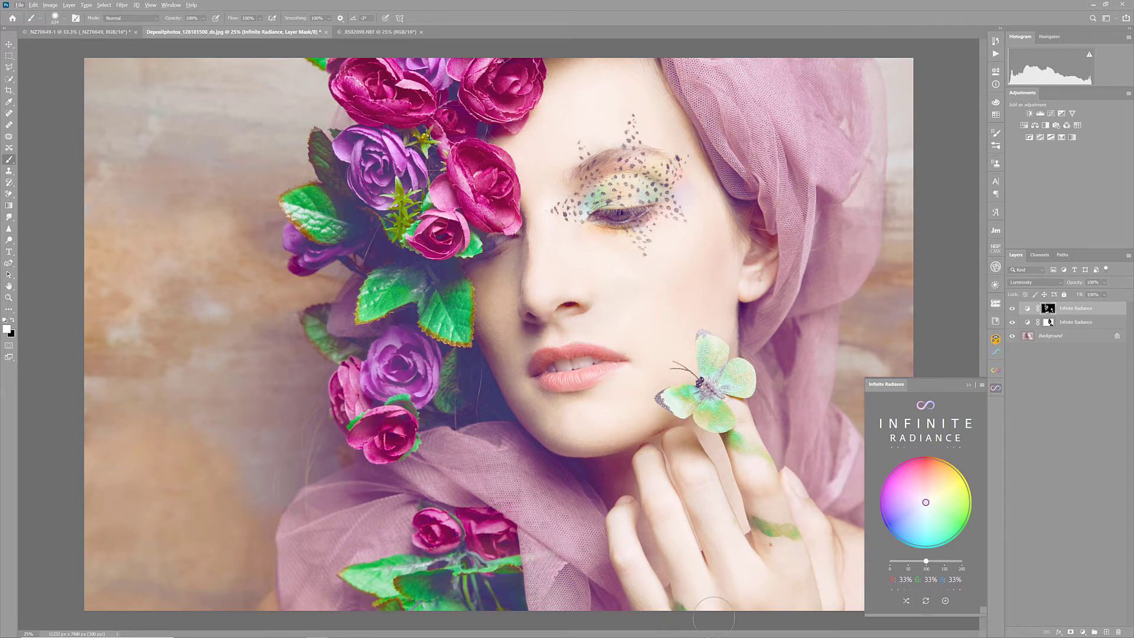
Step: Close the Infinite Radiance panel and compare the portrait with both adjustment layers hidden and shown
{"action": "left_click", "coordinate": [997, 388]}
{"action": "left_click", "coordinate": [1013, 336], "text": "alt"}
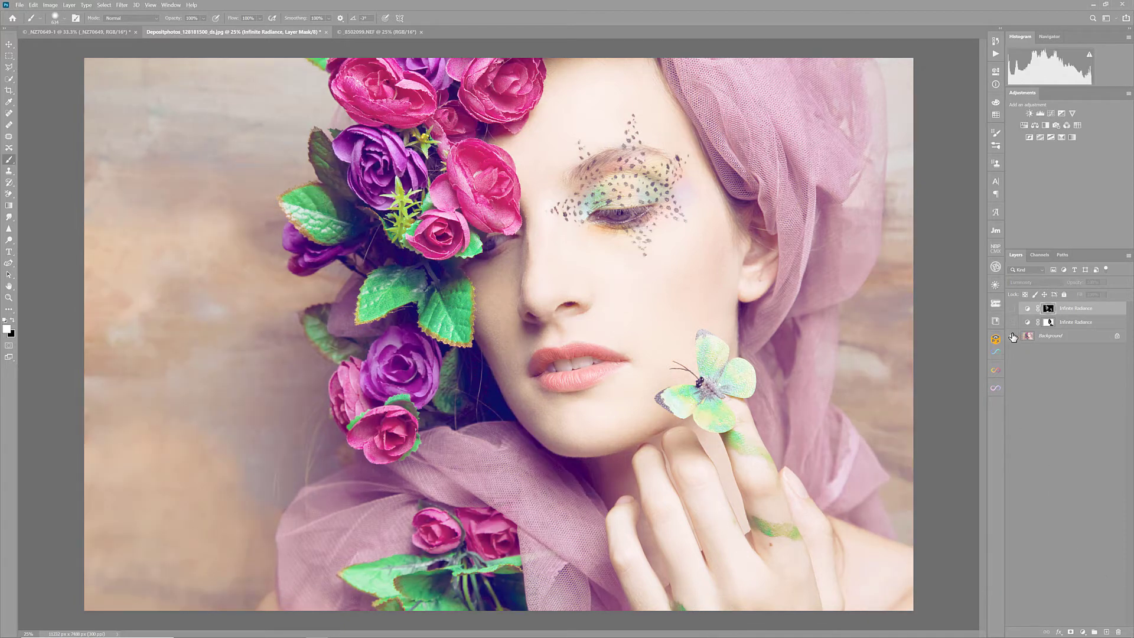
{"action": "left_click", "coordinate": [1013, 335], "text": "alt"}
{"action": "left_click", "coordinate": [1013, 336], "text": "alt"}
{"action": "left_click", "coordinate": [1013, 336], "text": "alt"}
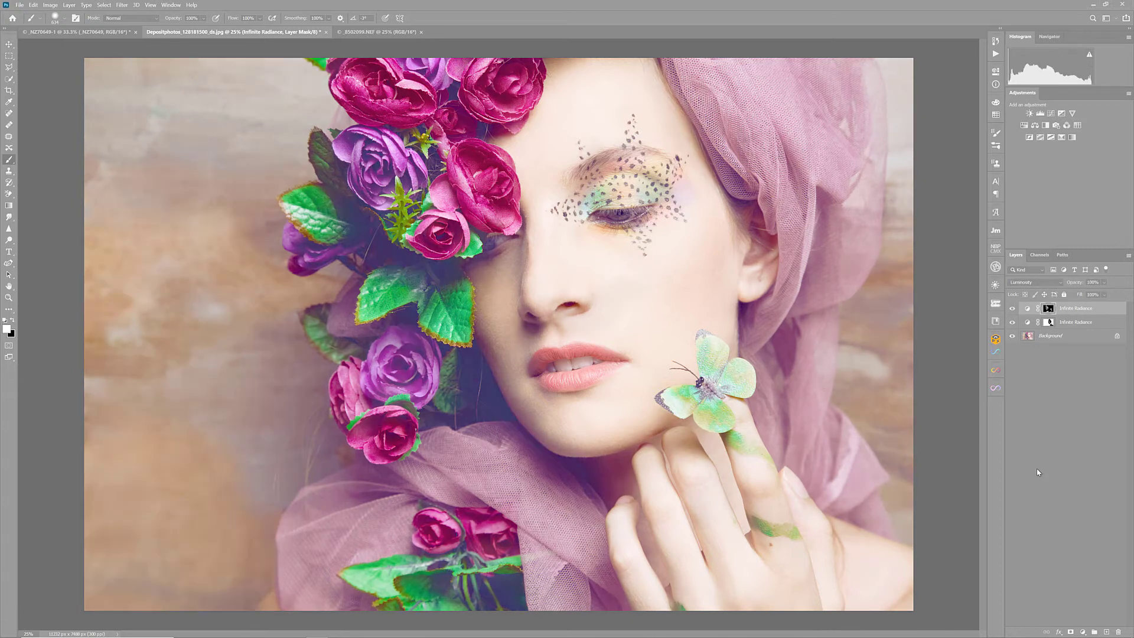
Step: Paint black on the lower Infinite Radiance layer's mask to remove more of the effect from the model's face
{"action": "key", "text": "alt+bracketleft"}
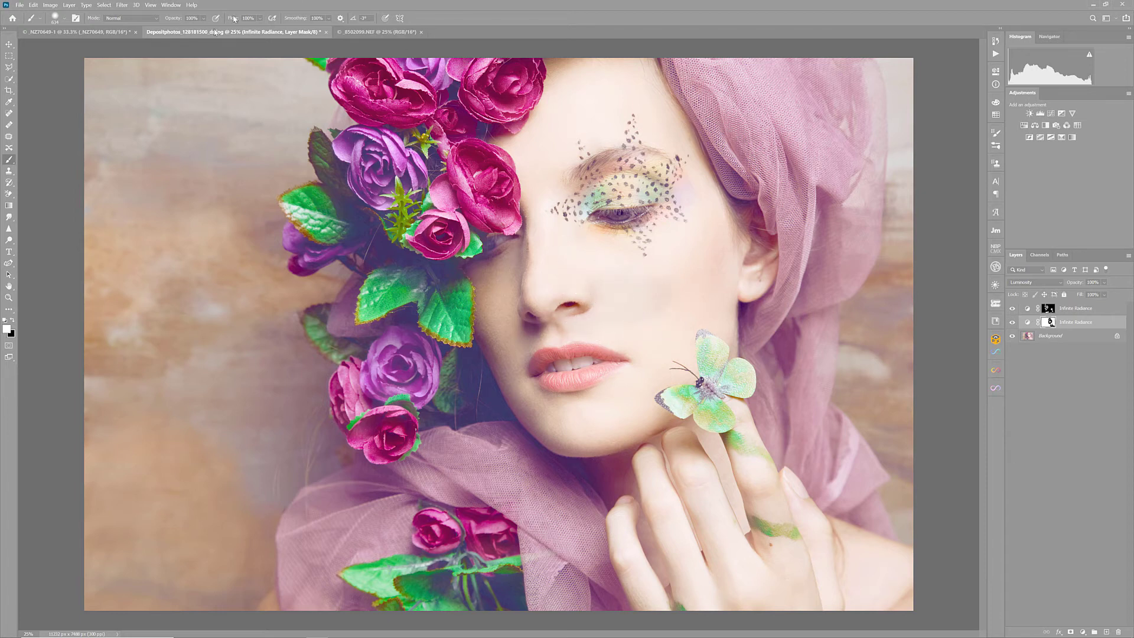
{"action": "left_click", "coordinate": [11, 321]}
{"action": "left_click", "coordinate": [689, 286]}
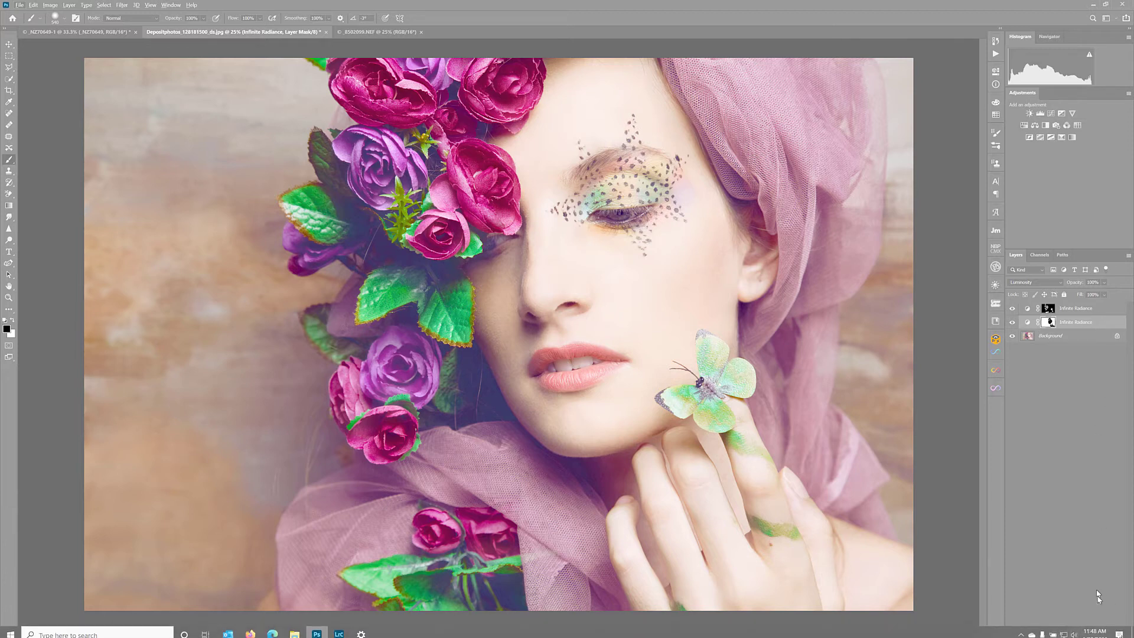
Step: Create a layer group named Radiance at the top of the layer stack
{"action": "left_click", "coordinate": [1095, 632]}
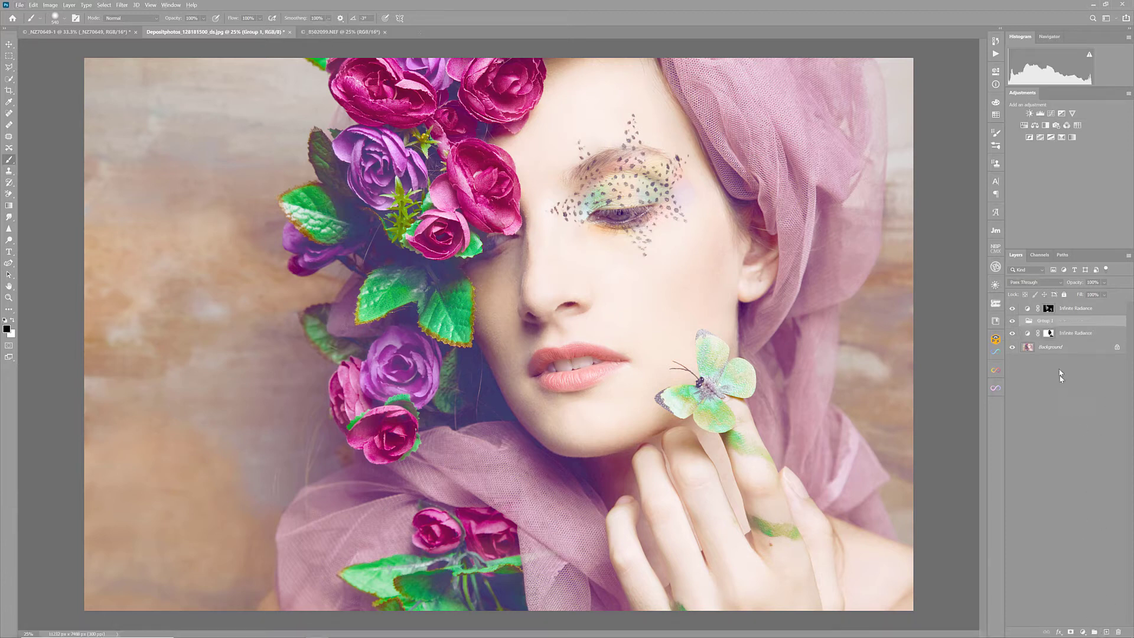
{"action": "left_click_drag", "start_coordinate": [1032, 323], "coordinate": [1052, 308]}
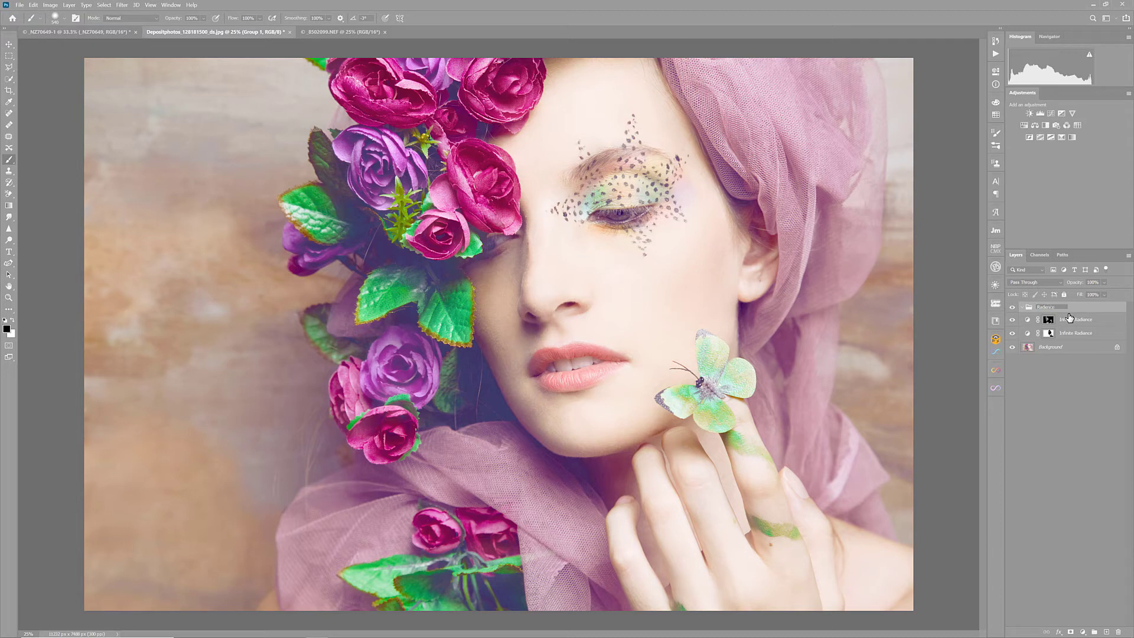
{"action": "key", "text": "Return"}
Step: Move both Infinite Radiance layers into the Radiance group
{"action": "left_click", "coordinate": [1076, 323]}
{"action": "left_click", "coordinate": [1076, 335], "text": "shift"}
{"action": "left_click_drag", "start_coordinate": [1075, 335], "coordinate": [1071, 309]}
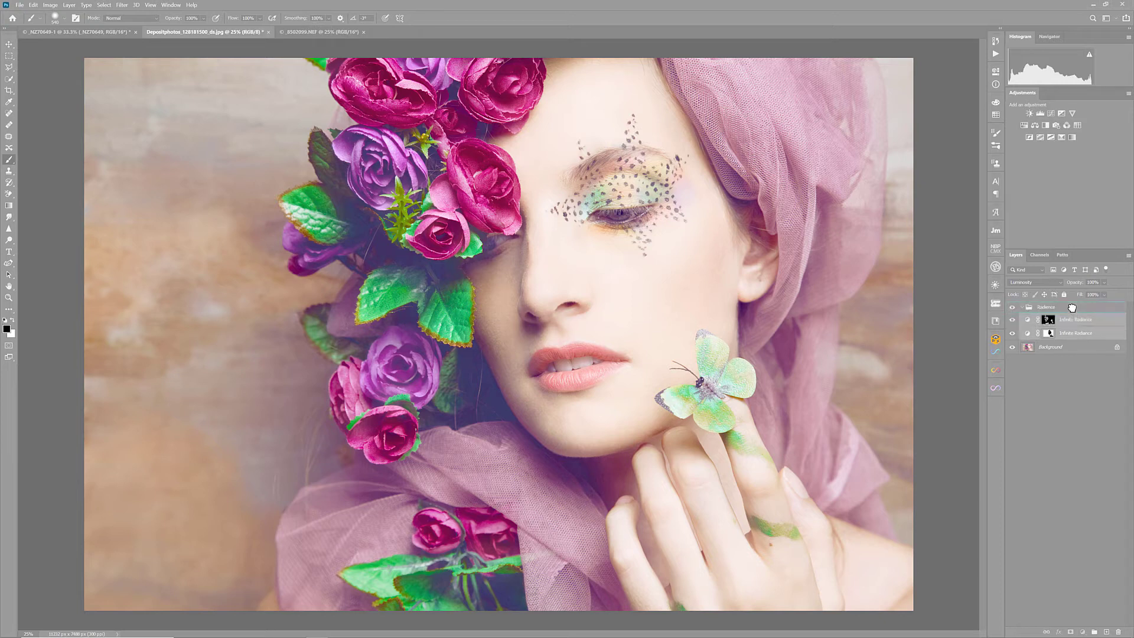
Step: Hide and collapse the Radiance group
{"action": "left_click", "coordinate": [1013, 308]}
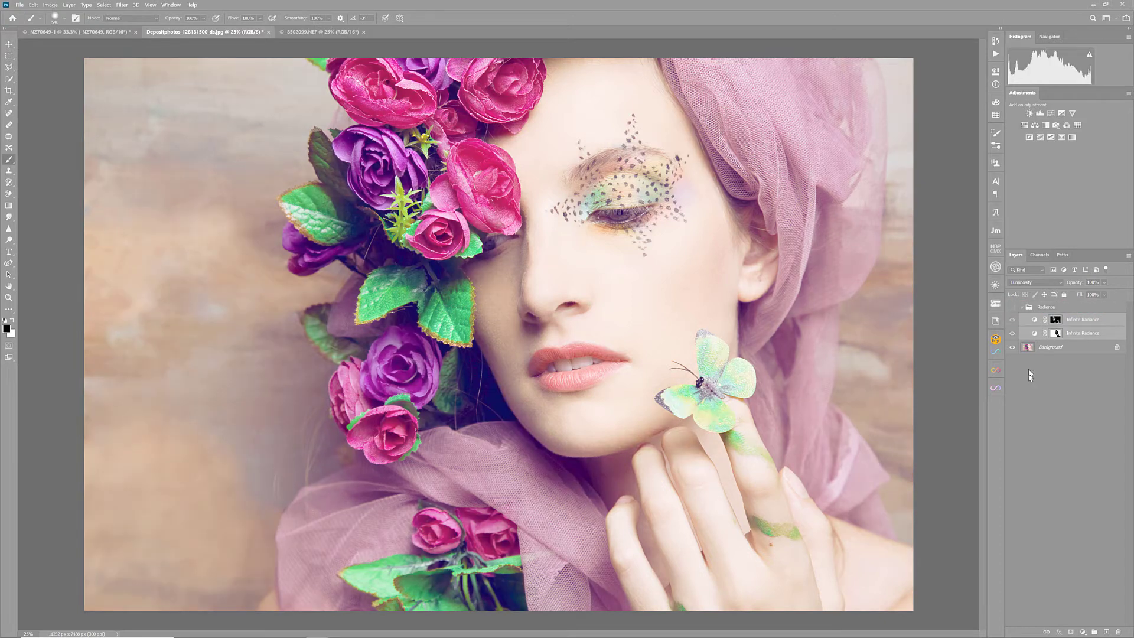
{"action": "left_click", "coordinate": [1023, 309]}
{"action": "left_click", "coordinate": [1020, 307]}
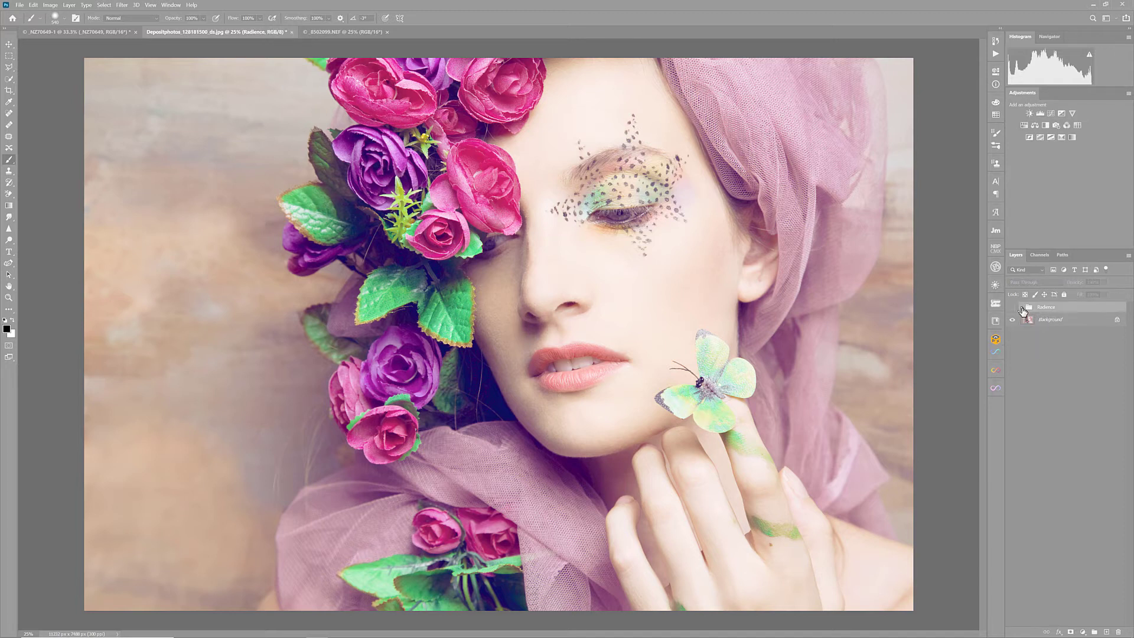
Step: Create an Infinite Color adjustment group, and shuffle its Selective Color and Color Lookup variations
{"action": "left_click", "coordinate": [996, 371]}
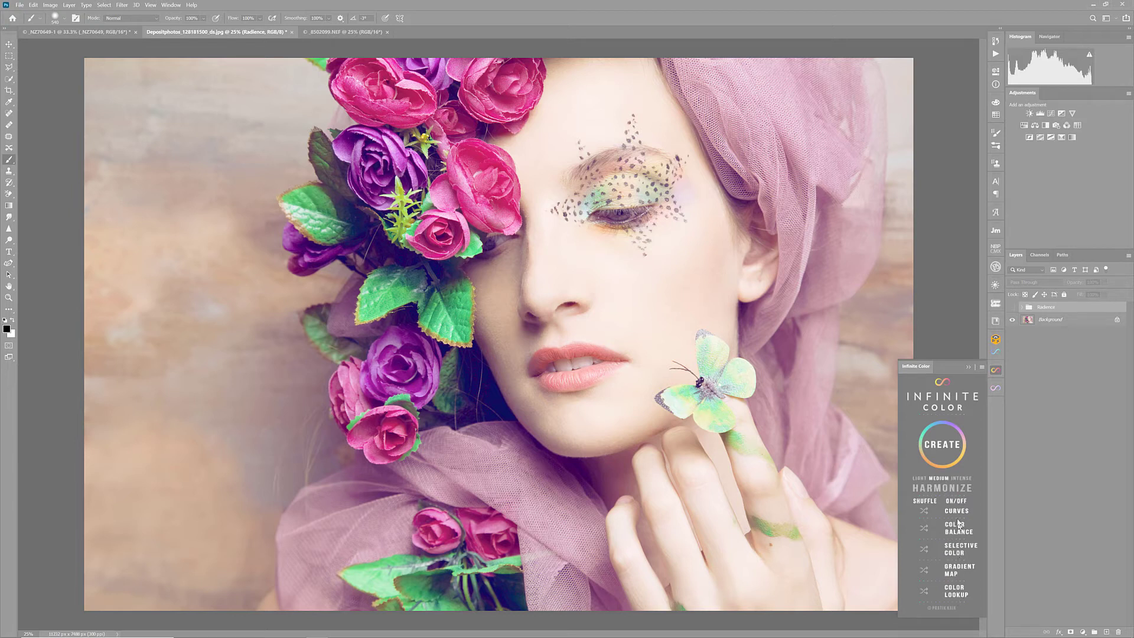
{"action": "left_click", "coordinate": [947, 444]}
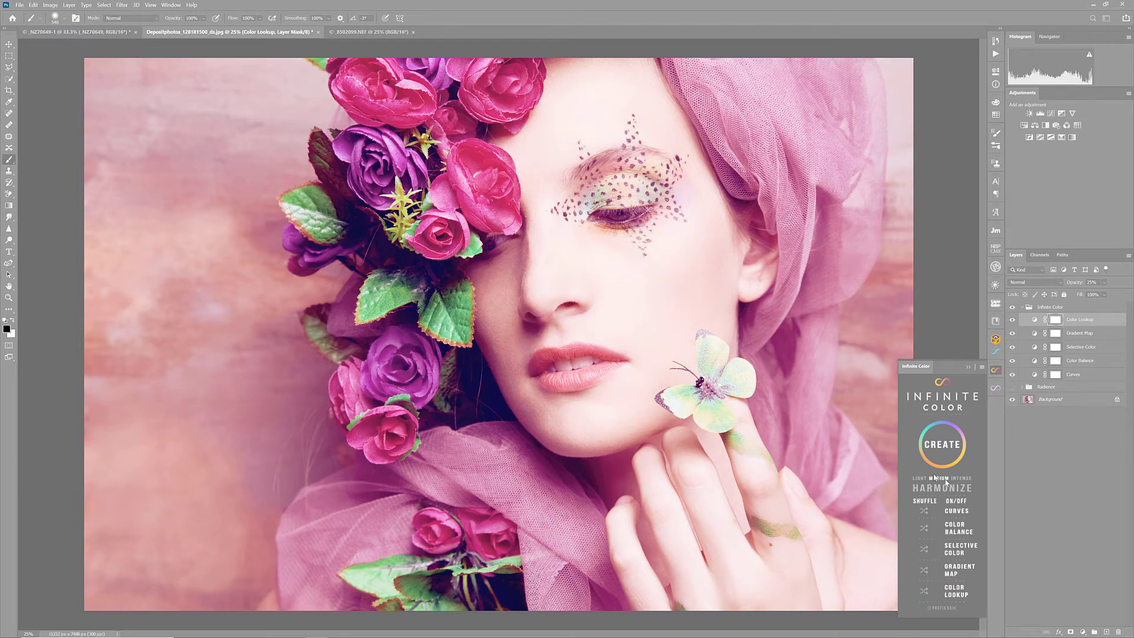
{"action": "left_click", "coordinate": [925, 551]}
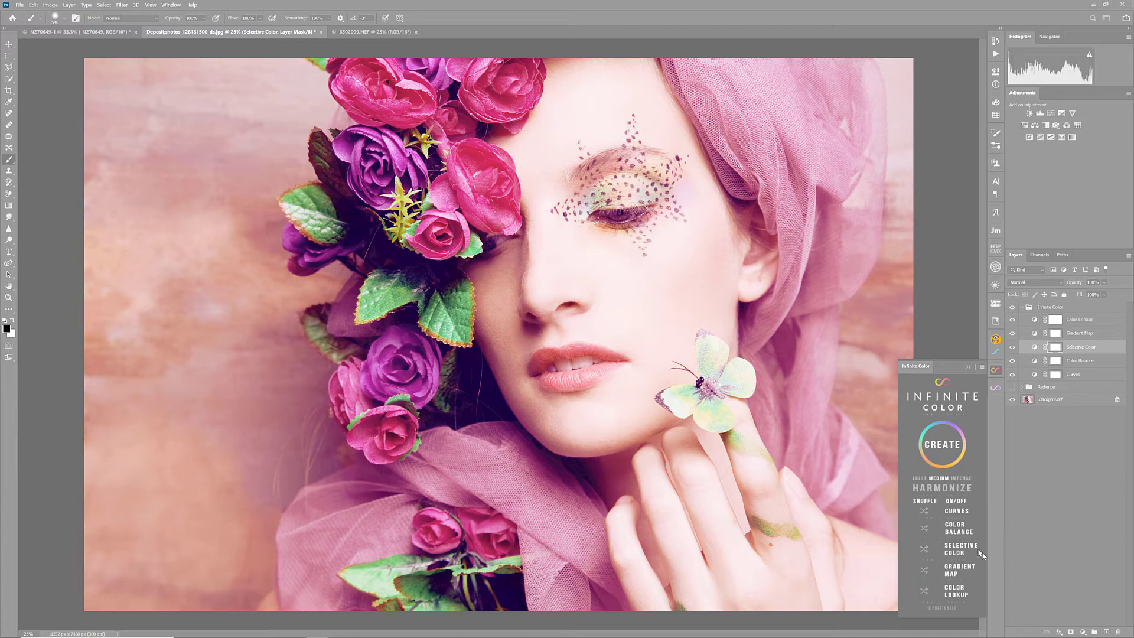
{"action": "left_click", "coordinate": [925, 592]}
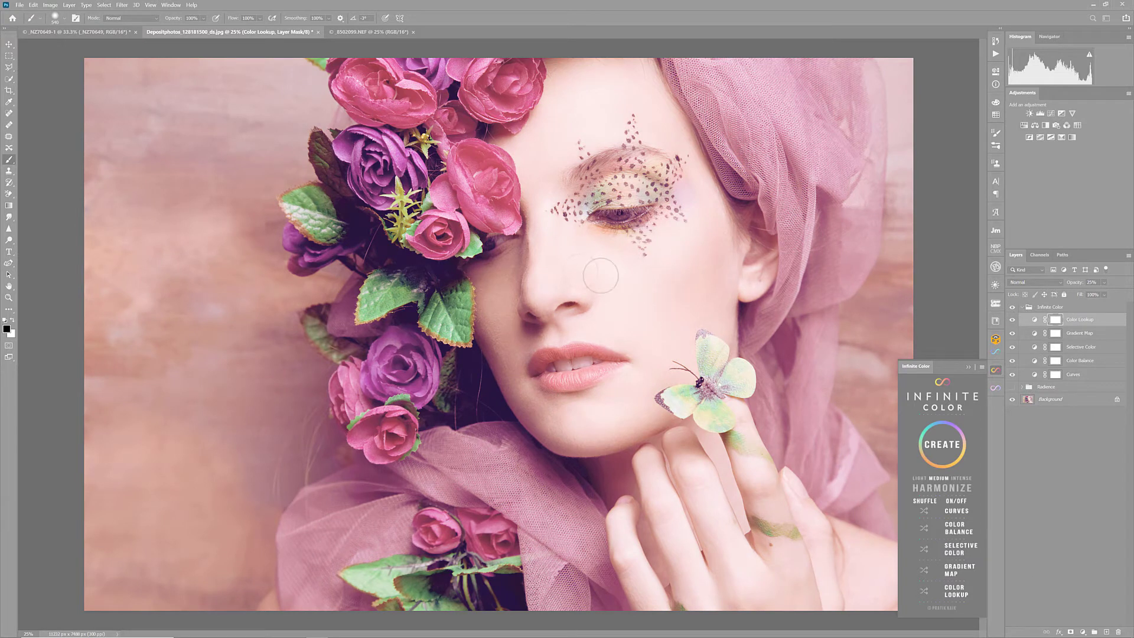
{"action": "left_click", "coordinate": [996, 371]}
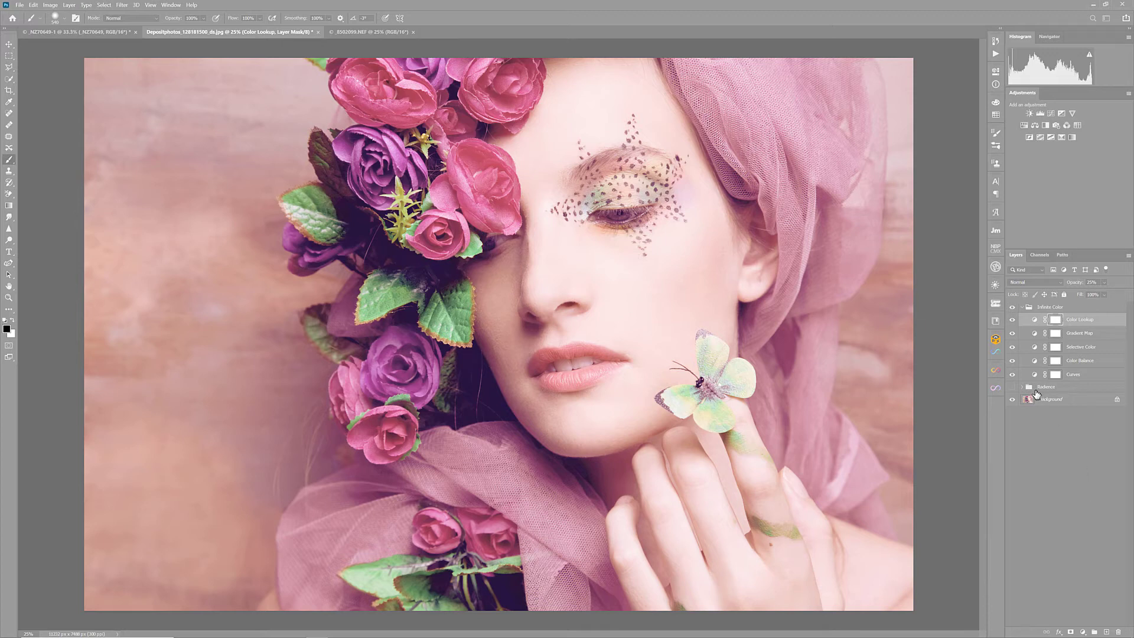
Step: Compare the portrait with the Curves, Color Balance, Selective Color and Color Lookup layers each hidden and shown
{"action": "left_click", "coordinate": [1013, 374]}
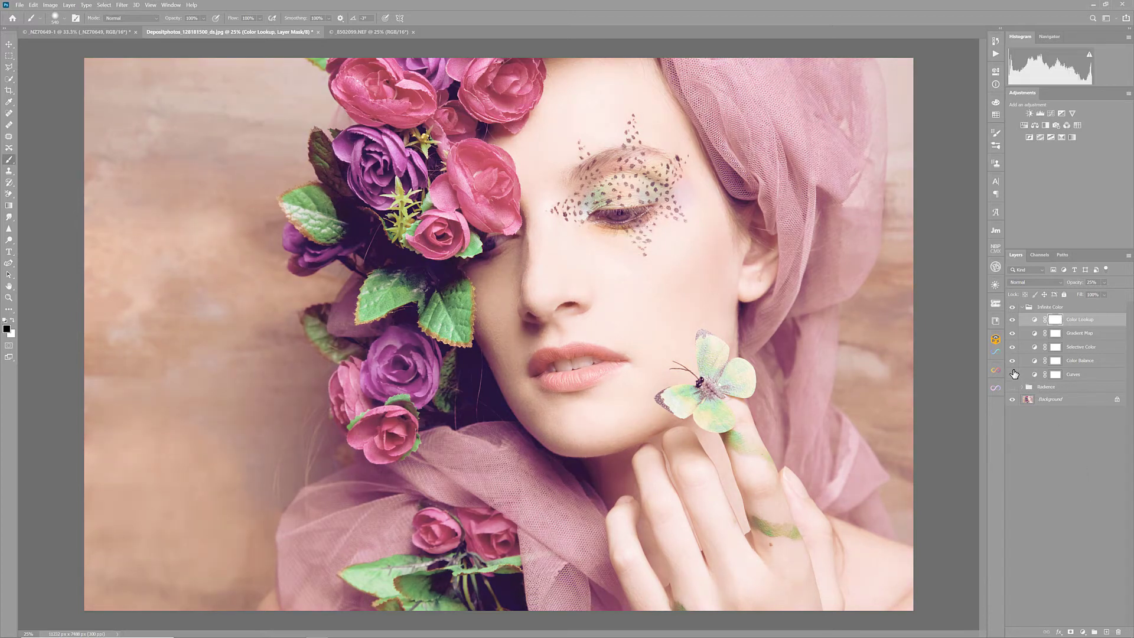
{"action": "left_click", "coordinate": [1014, 374]}
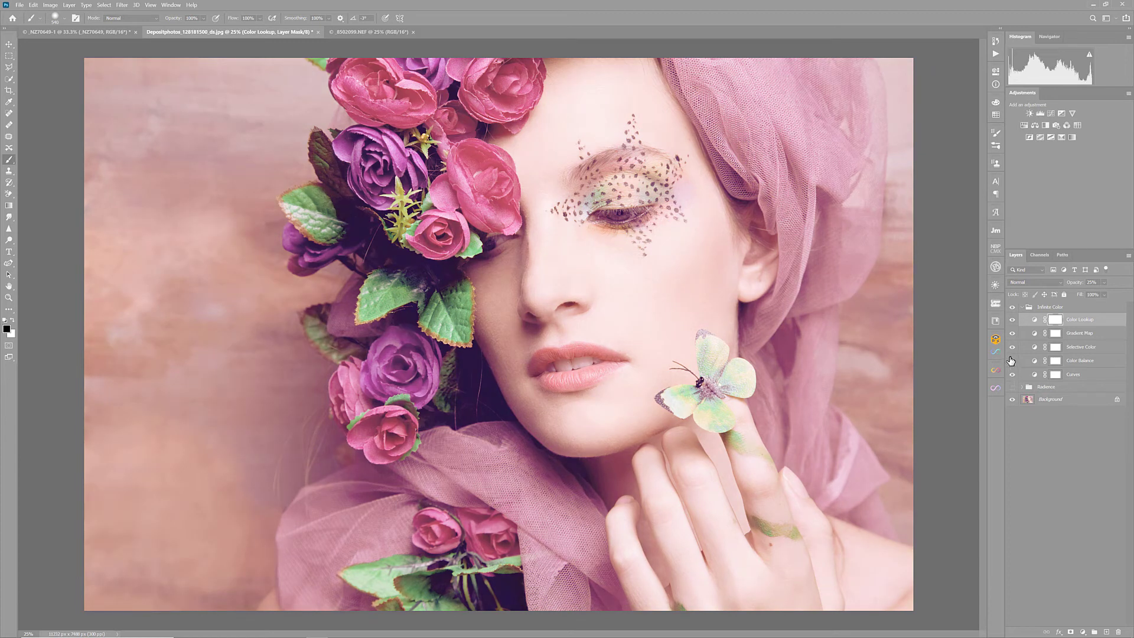
{"action": "left_click", "coordinate": [1012, 360]}
{"action": "left_click", "coordinate": [1013, 347]}
{"action": "left_click", "coordinate": [1012, 347]}
{"action": "left_click", "coordinate": [1012, 319]}
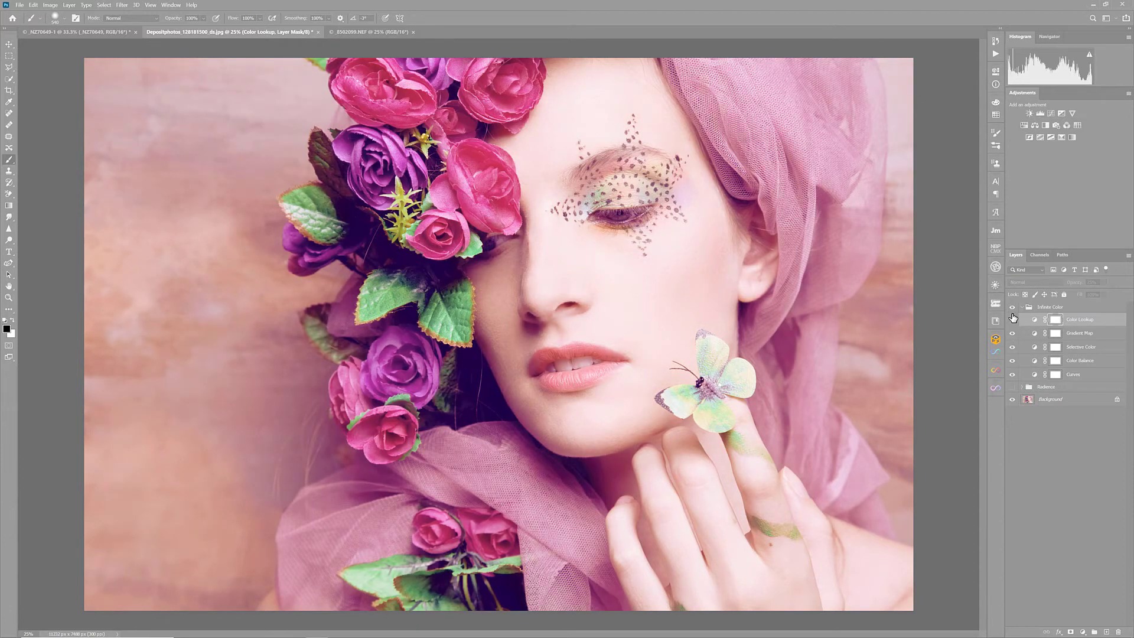
{"action": "left_click", "coordinate": [1012, 319]}
{"action": "left_click", "coordinate": [1012, 374]}
{"action": "left_click", "coordinate": [1012, 375]}
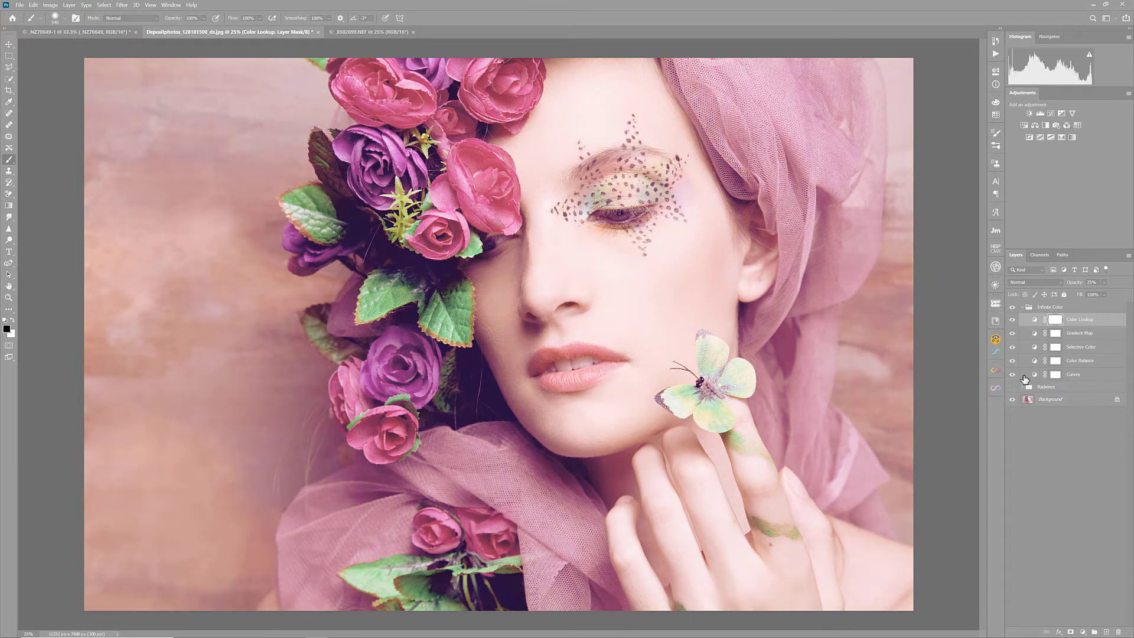
Step: Reduce the opacity of the Curves layer in the Infinite Color group, and deselect the layer
{"action": "left_click", "coordinate": [1035, 376]}
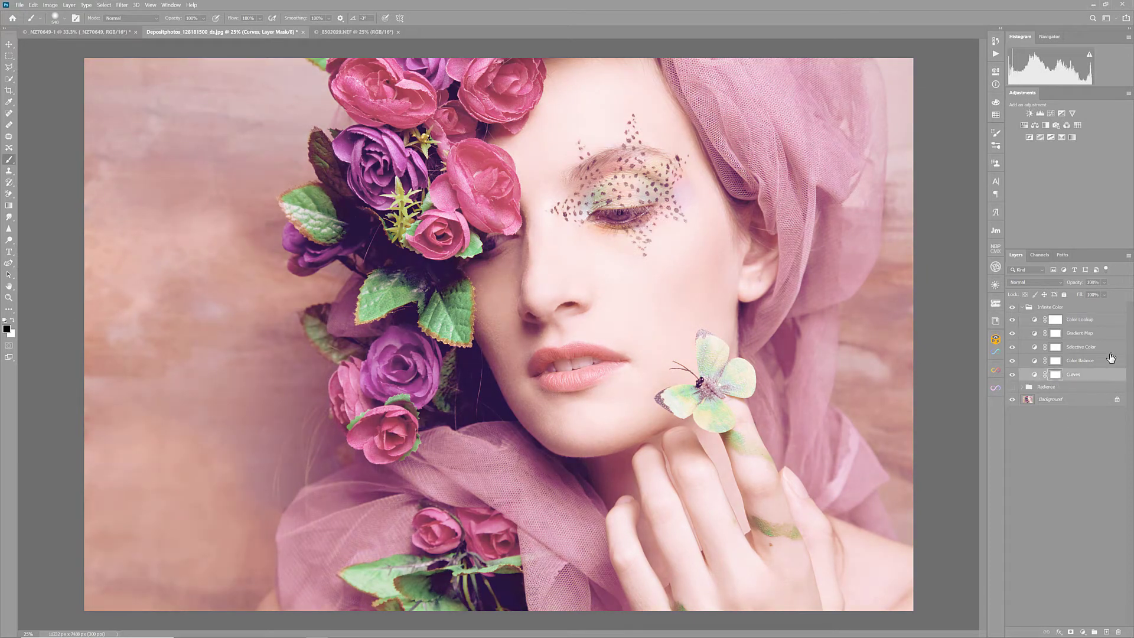
{"action": "left_click", "coordinate": [1103, 284]}
{"action": "left_click_drag", "start_coordinate": [1120, 293], "coordinate": [1104, 288]}
{"action": "left_click", "coordinate": [1071, 440]}
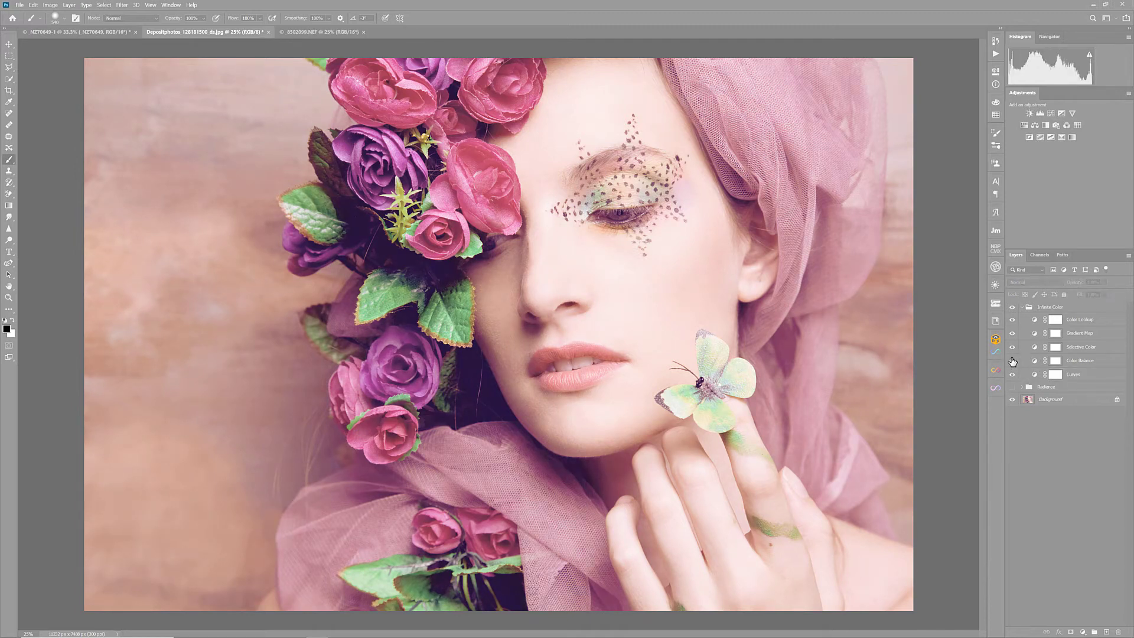
Step: Compare the portrait with the Selective Color layer hidden and shown, and set that layer's opacity to 53%
{"action": "left_click", "coordinate": [1013, 348]}
{"action": "left_click", "coordinate": [1013, 347]}
{"action": "left_click", "coordinate": [1013, 348]}
{"action": "left_click", "coordinate": [1014, 347]}
{"action": "left_click", "coordinate": [1034, 351]}
{"action": "left_click", "coordinate": [1104, 282]}
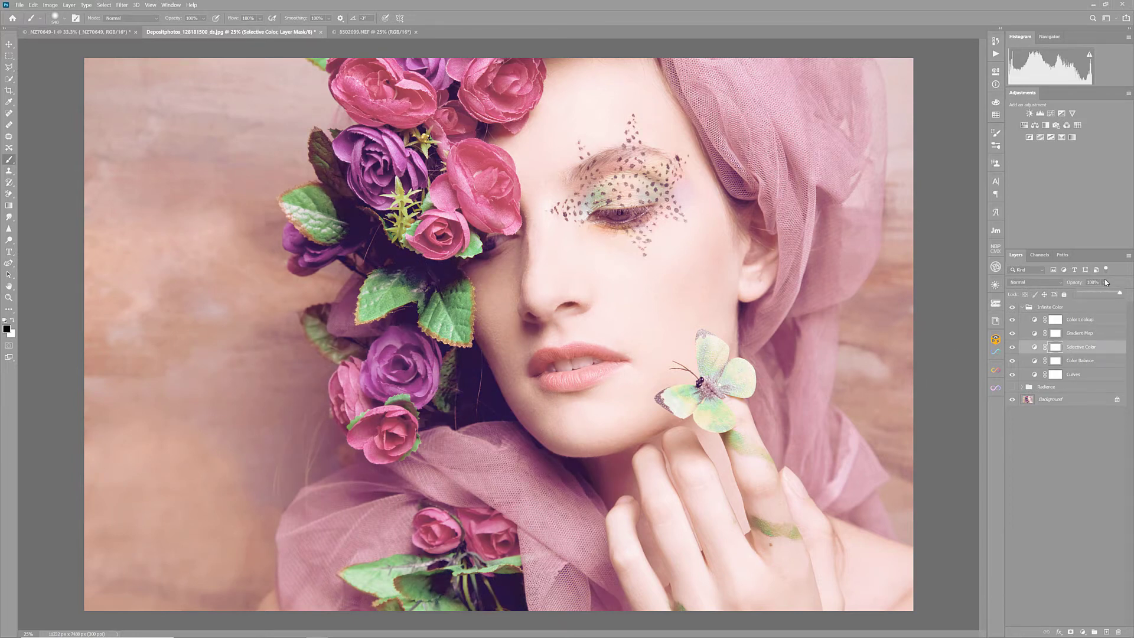
{"action": "left_click_drag", "start_coordinate": [1115, 299], "coordinate": [1102, 297]}
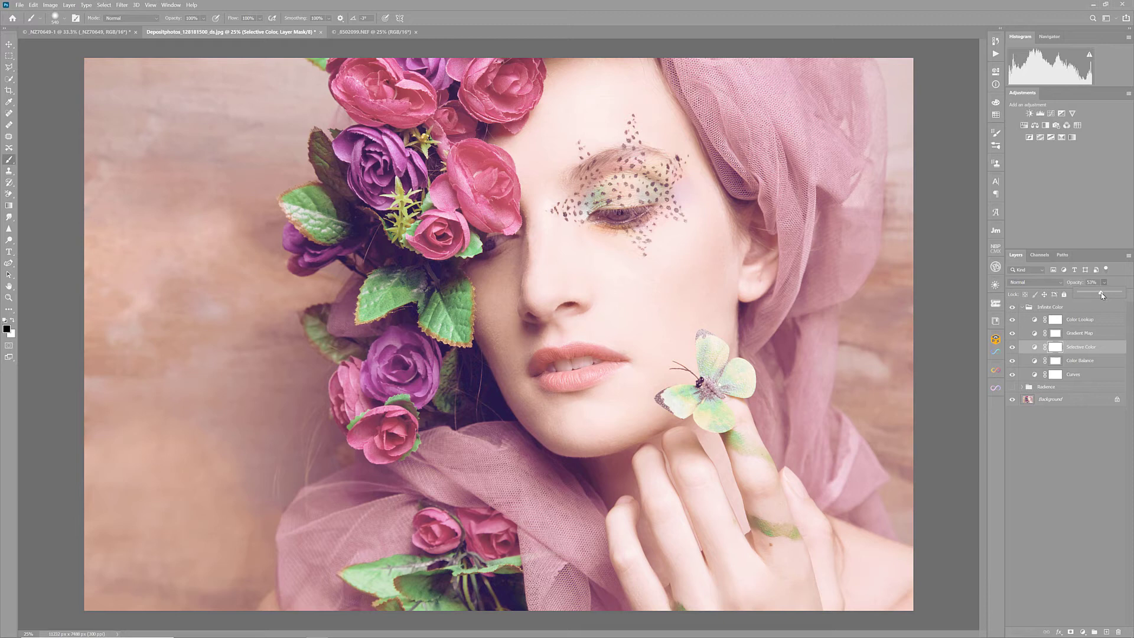
Step: Compare the portrait with the Color Lookup layer hidden and shown, then increase that layer's opacity and deselect it
{"action": "left_click", "coordinate": [1014, 320]}
{"action": "left_click", "coordinate": [1014, 320]}
{"action": "left_click", "coordinate": [1014, 320]}
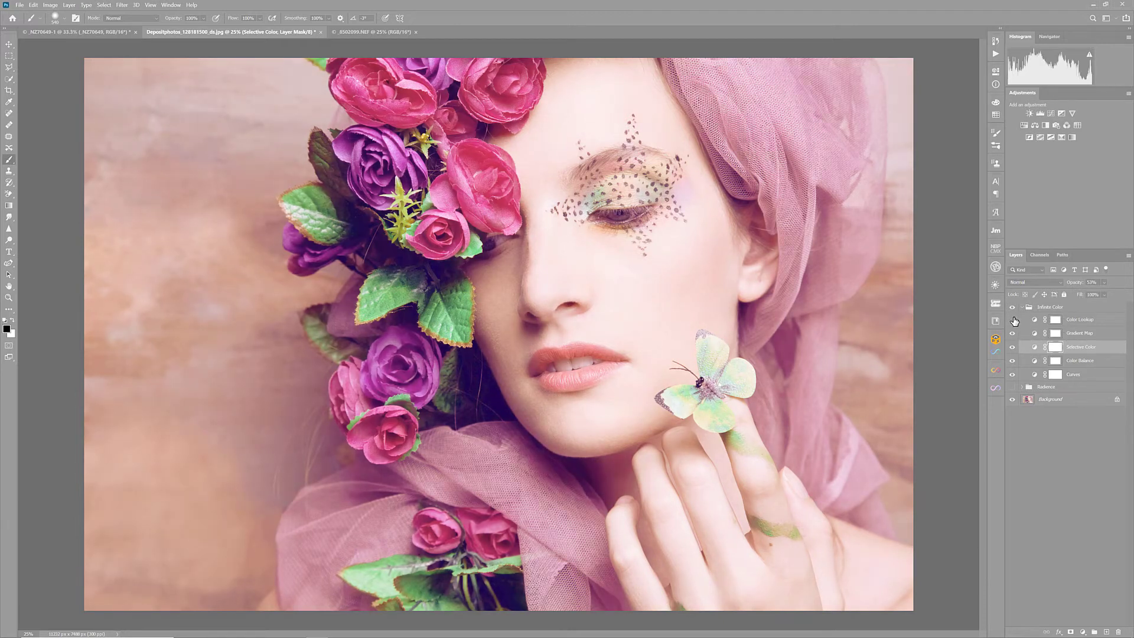
{"action": "left_click", "coordinate": [1014, 319]}
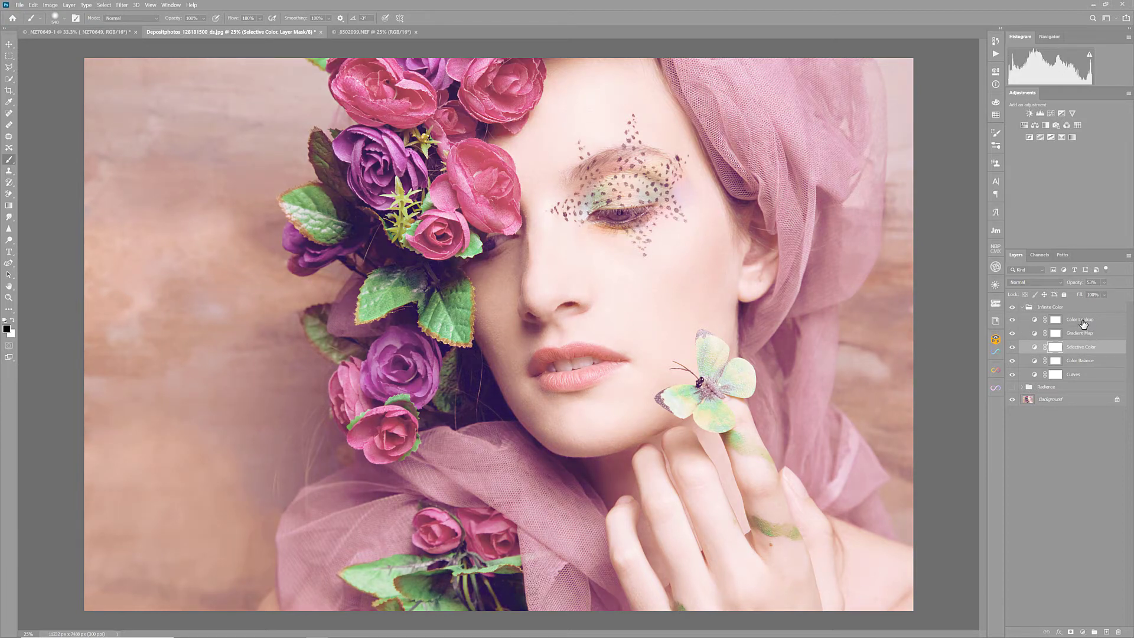
{"action": "left_click", "coordinate": [1083, 321]}
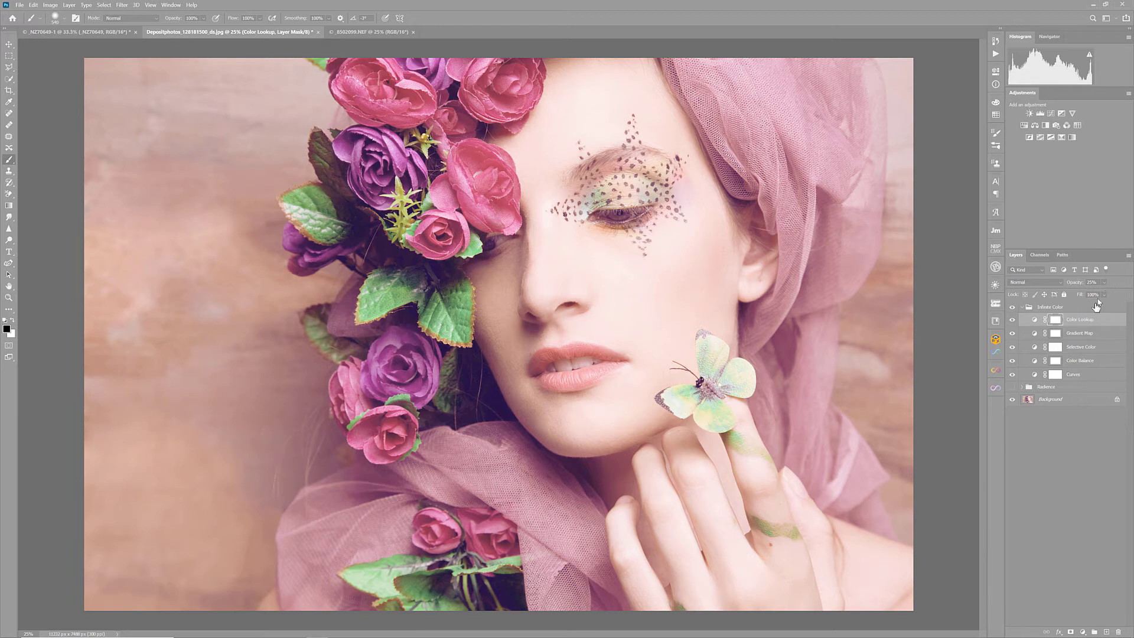
{"action": "left_click", "coordinate": [1105, 284]}
{"action": "mouse_move", "coordinate": [1096, 293]}
{"action": "left_mouse_down"}
{"action": "mouse_move", "coordinate": [1121, 295]}
{"action": "mouse_move", "coordinate": [1082, 298]}
{"action": "mouse_move", "coordinate": [1116, 300]}
{"action": "left_mouse_up"}
{"action": "left_click", "coordinate": [1061, 416]}
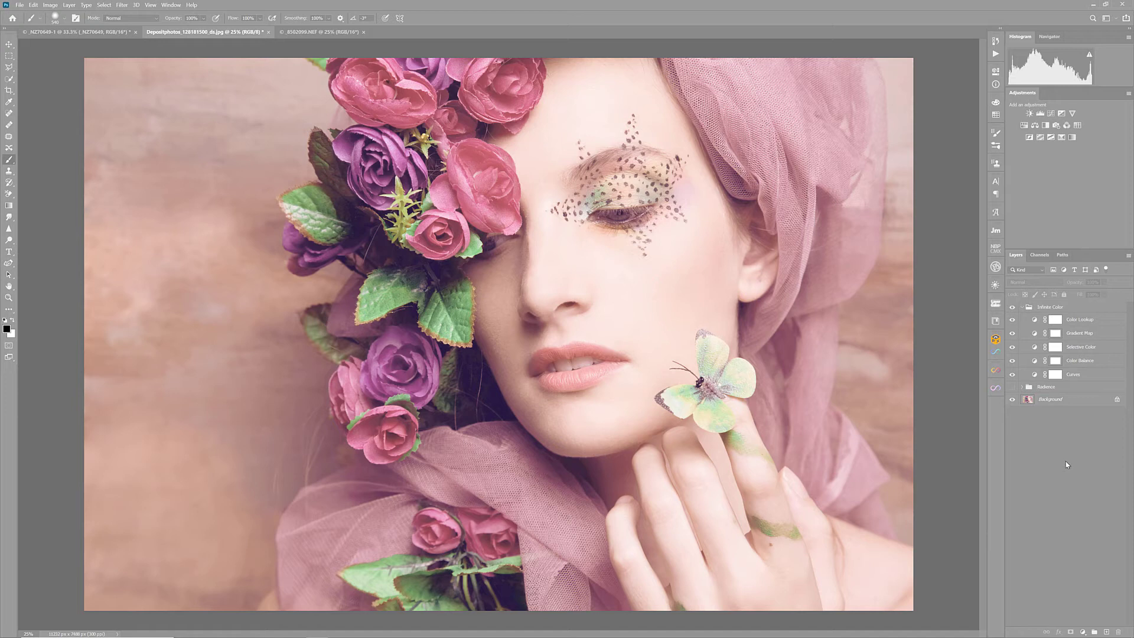
Step: Collapse the Infinite Color group and compare it with the Radiance group and the original portrait, leaving only Infinite Color shown above the background
{"action": "left_click", "coordinate": [1022, 307]}
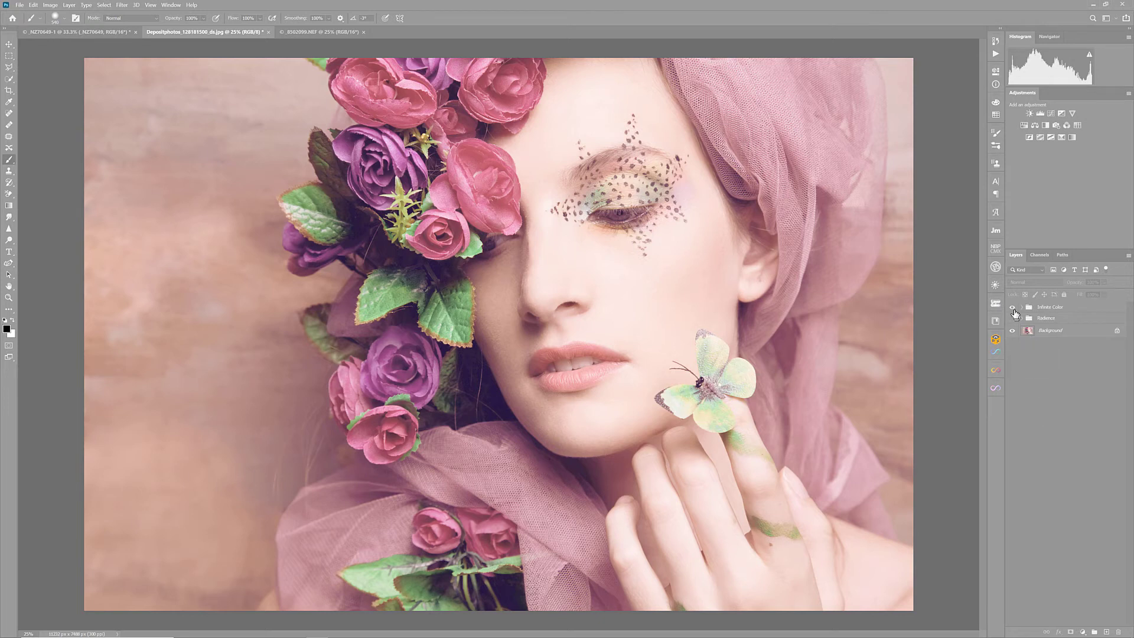
{"action": "left_click", "coordinate": [1013, 309]}
{"action": "left_click", "coordinate": [1014, 318]}
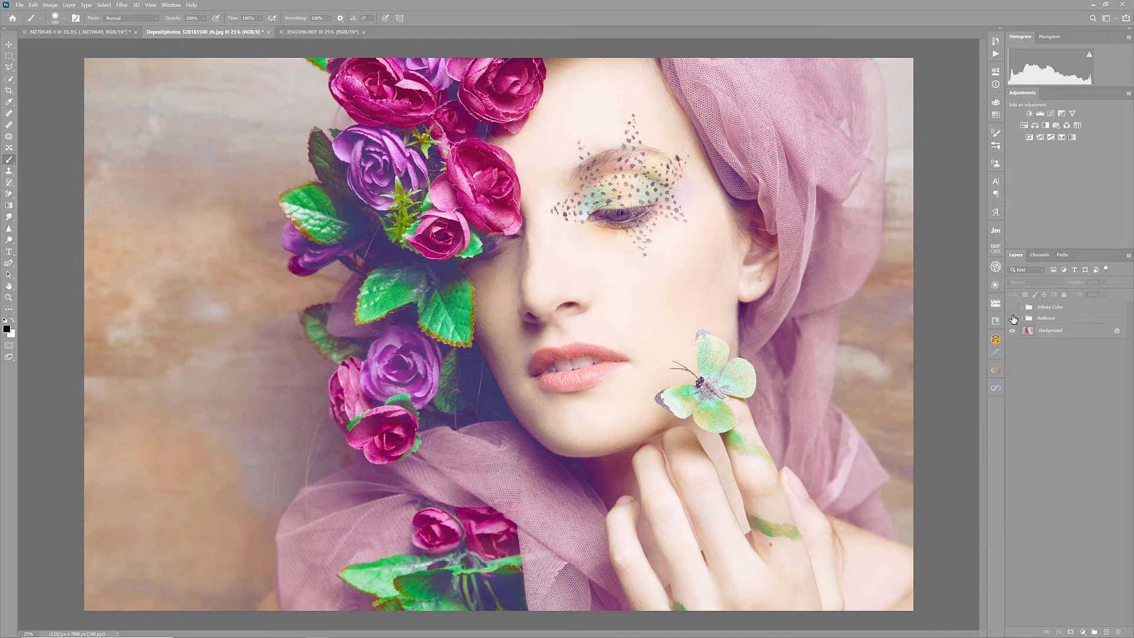
{"action": "left_click", "coordinate": [1014, 319]}
{"action": "left_click", "coordinate": [1013, 318]}
{"action": "left_click", "coordinate": [1012, 319]}
{"action": "left_click", "coordinate": [1012, 320]}
{"action": "left_click", "coordinate": [1012, 320]}
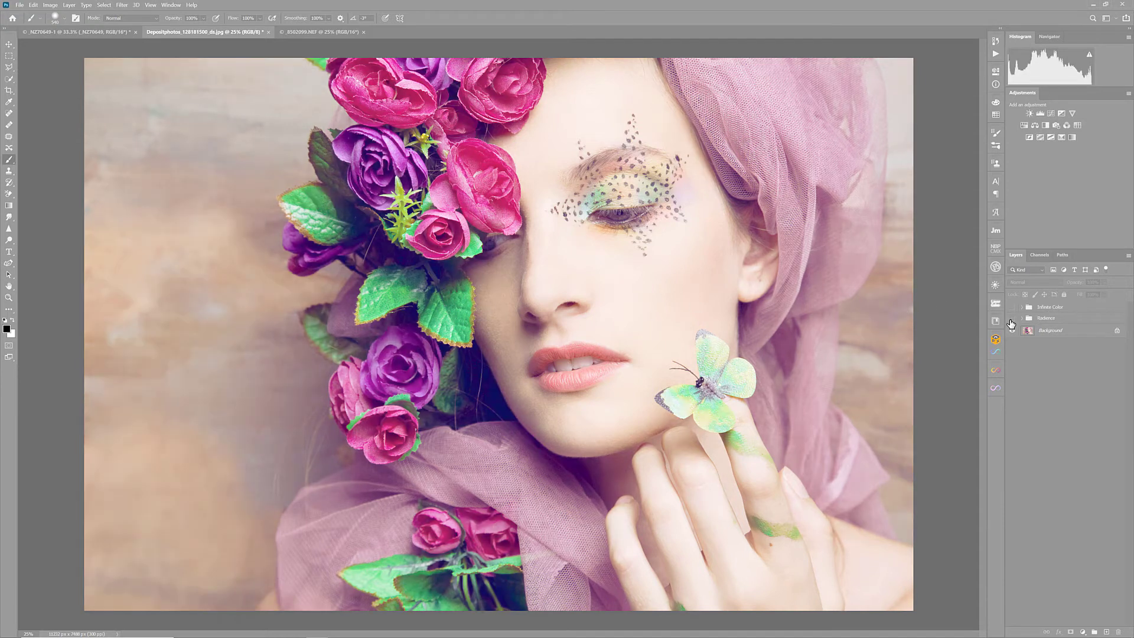
{"action": "left_click", "coordinate": [1012, 320]}
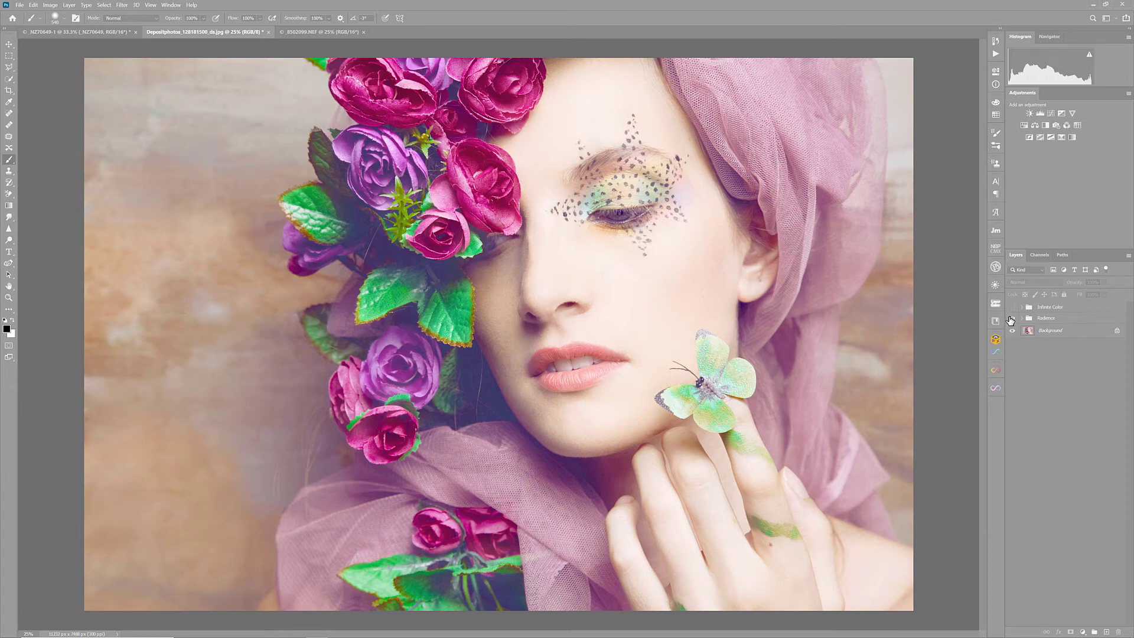
{"action": "left_click", "coordinate": [1012, 319]}
{"action": "left_click", "coordinate": [1012, 307]}
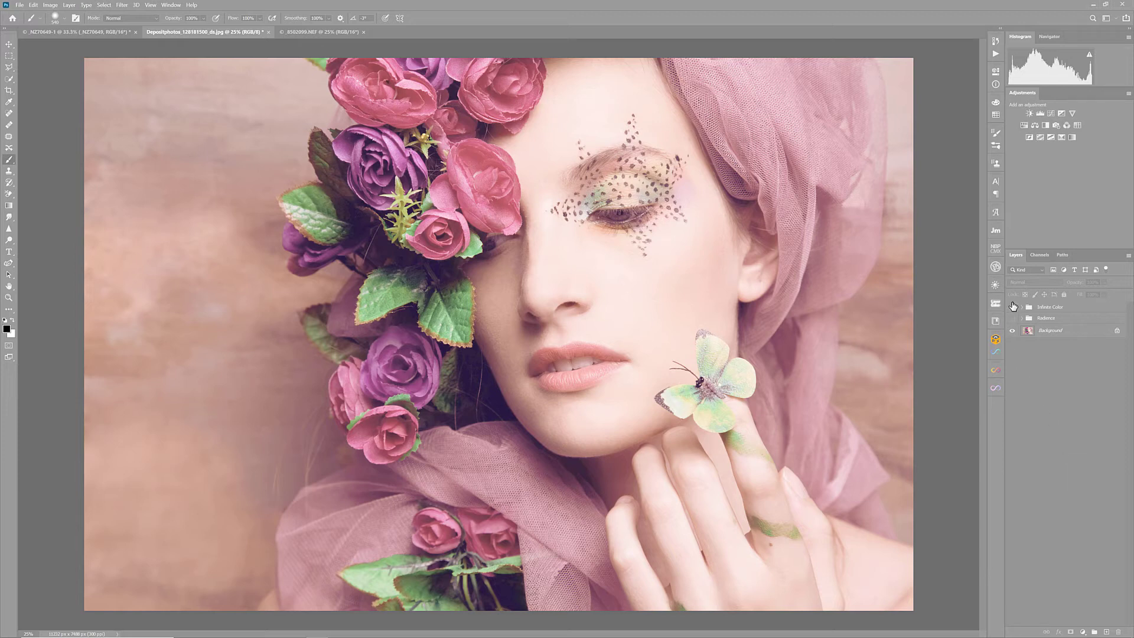
Step: Hide the Infinite Color group, load the portrait into the Visualizer looks, and set Preserve Skin Tones to med
{"action": "left_click", "coordinate": [1012, 306]}
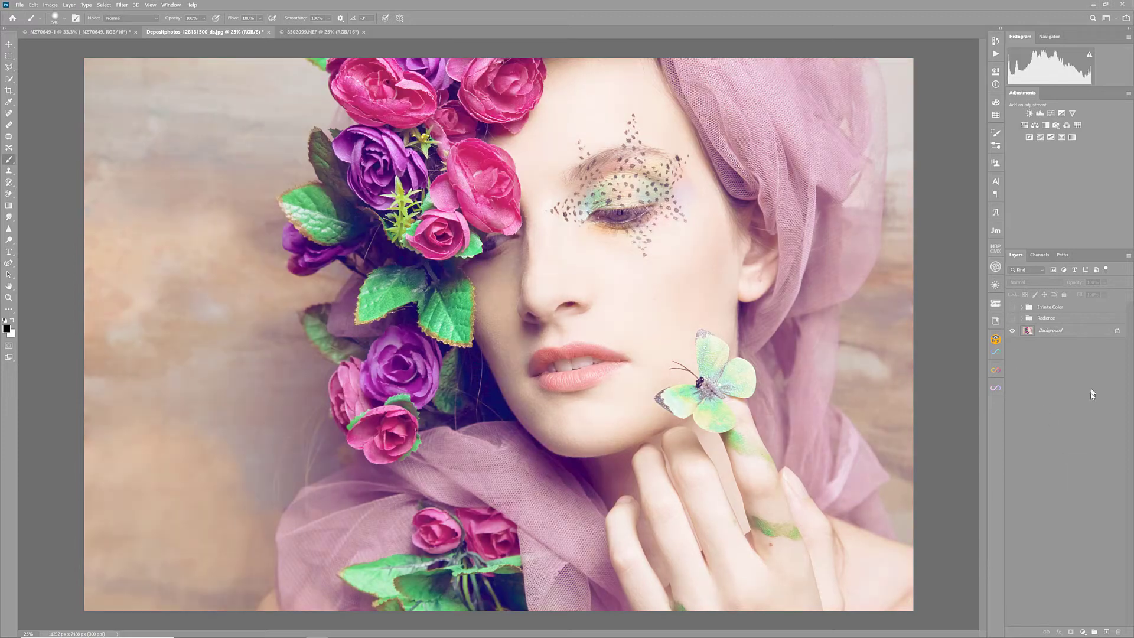
{"action": "left_click", "coordinate": [996, 354]}
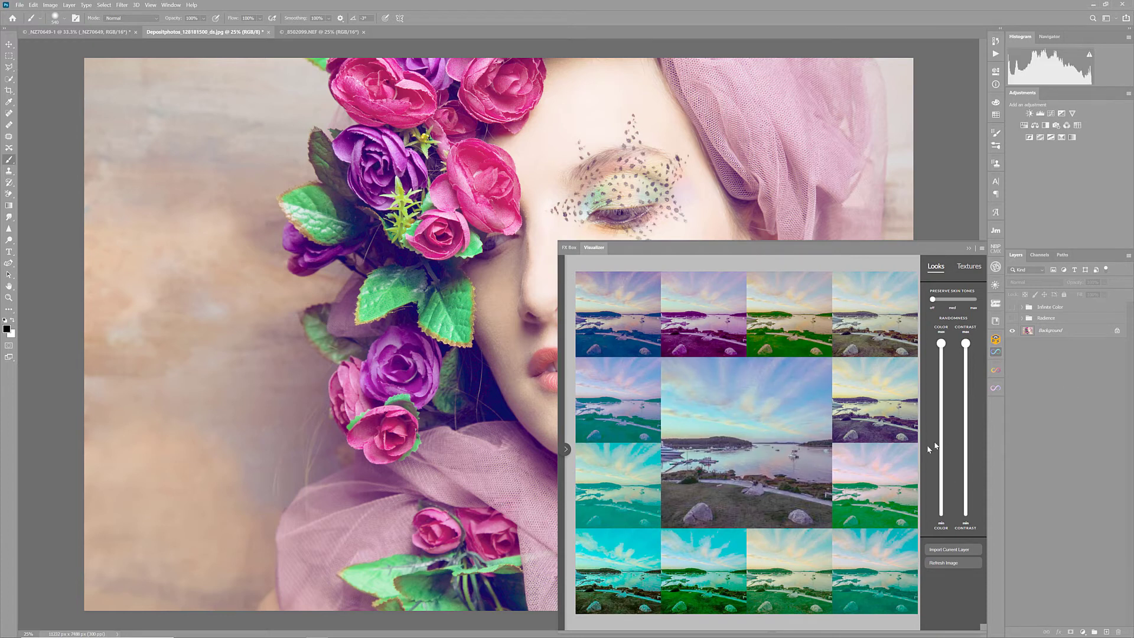
{"action": "left_click", "coordinate": [952, 563]}
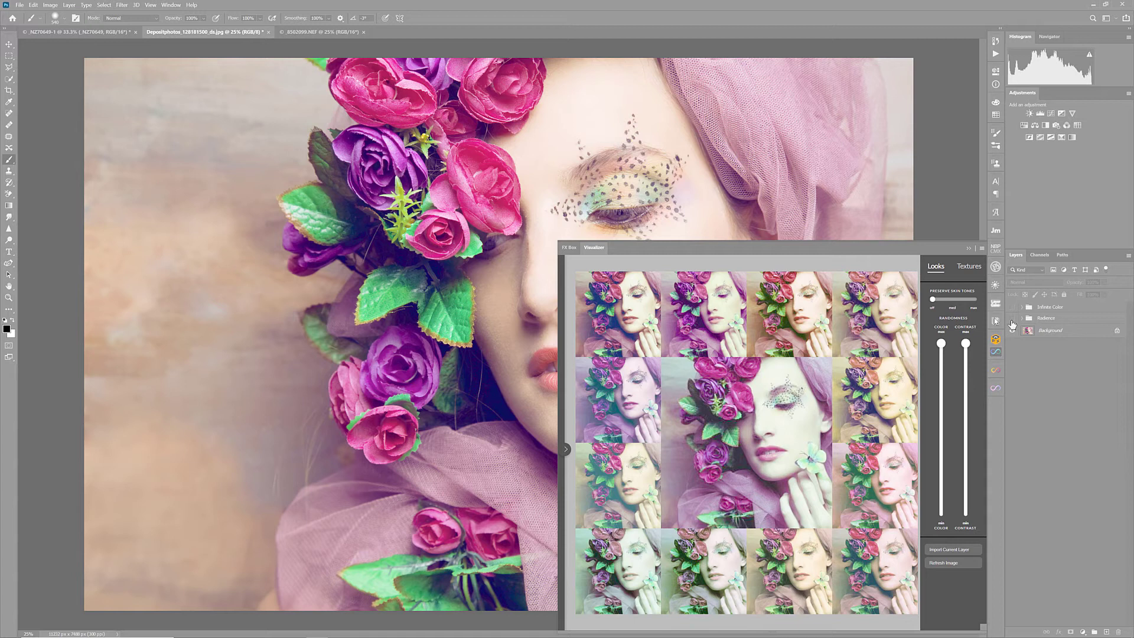
{"action": "left_click", "coordinate": [953, 301]}
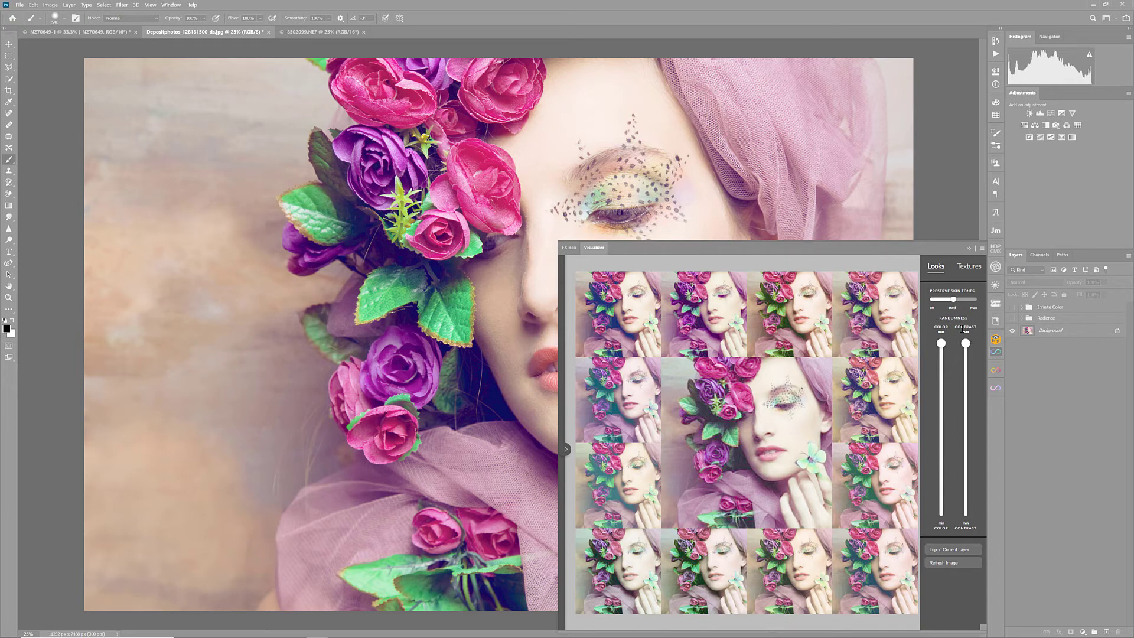
Step: Generate several rounds of new look variations in the Visualizer by choosing different thumbnails
{"action": "left_click_drag", "start_coordinate": [967, 344], "coordinate": [942, 344]}
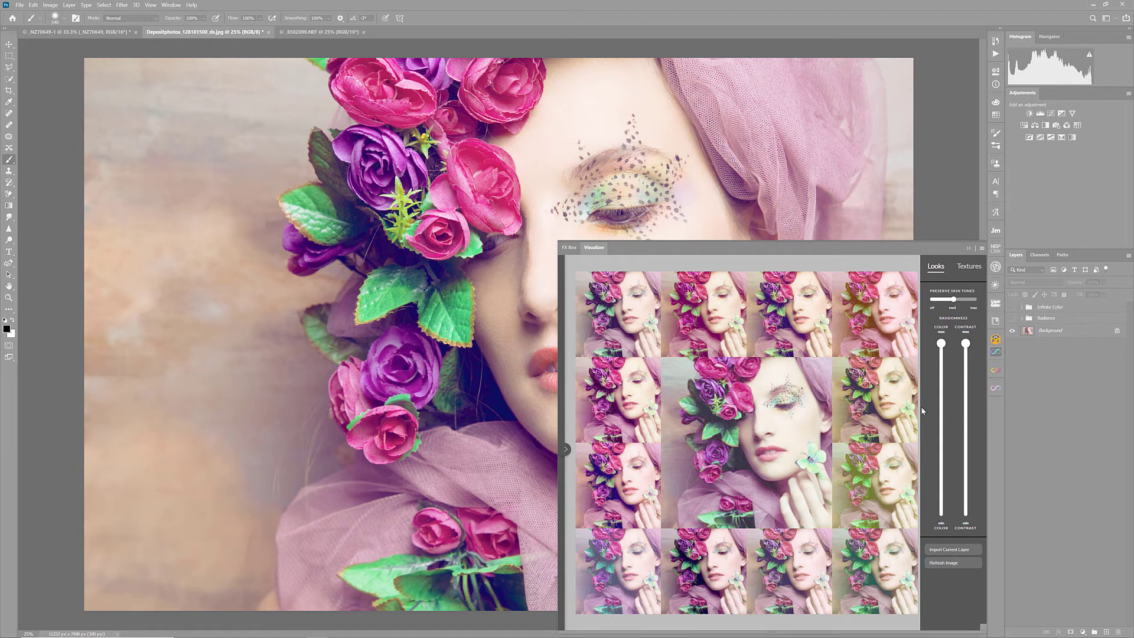
{"action": "mouse_move", "coordinate": [784, 440]}
{"action": "left_click", "coordinate": [619, 322]}
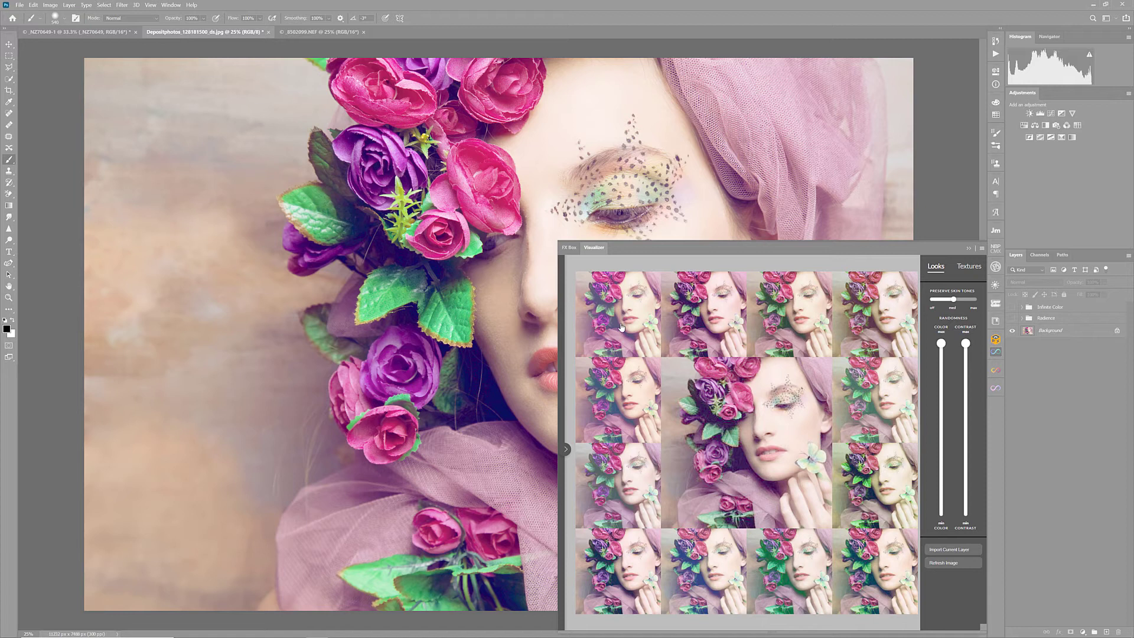
{"action": "left_click", "coordinate": [630, 408]}
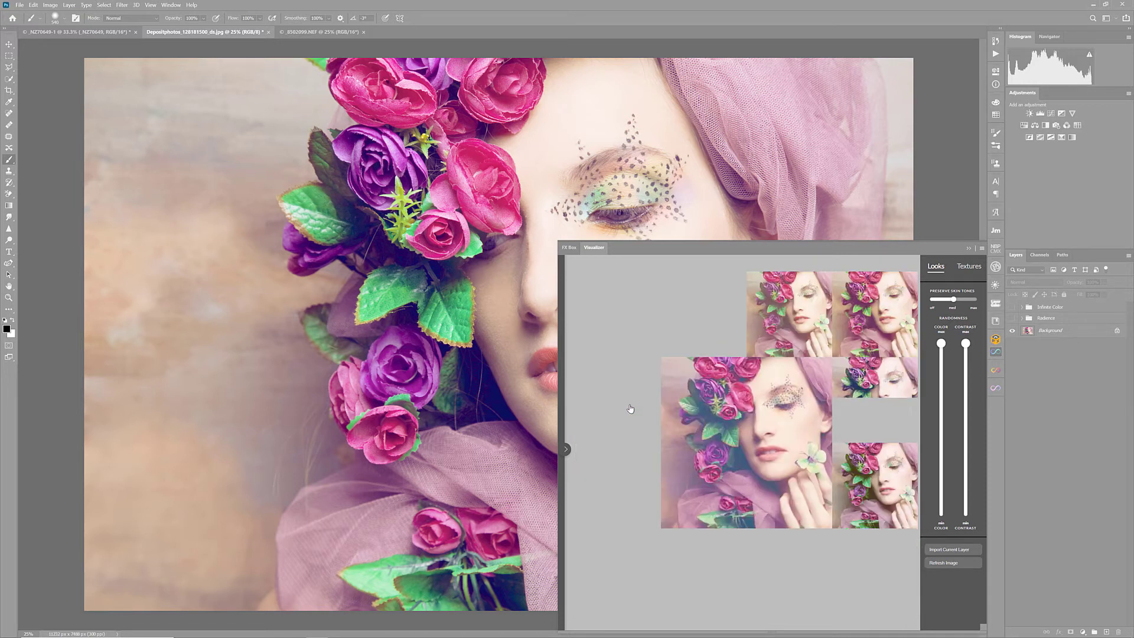
{"action": "left_click", "coordinate": [630, 563]}
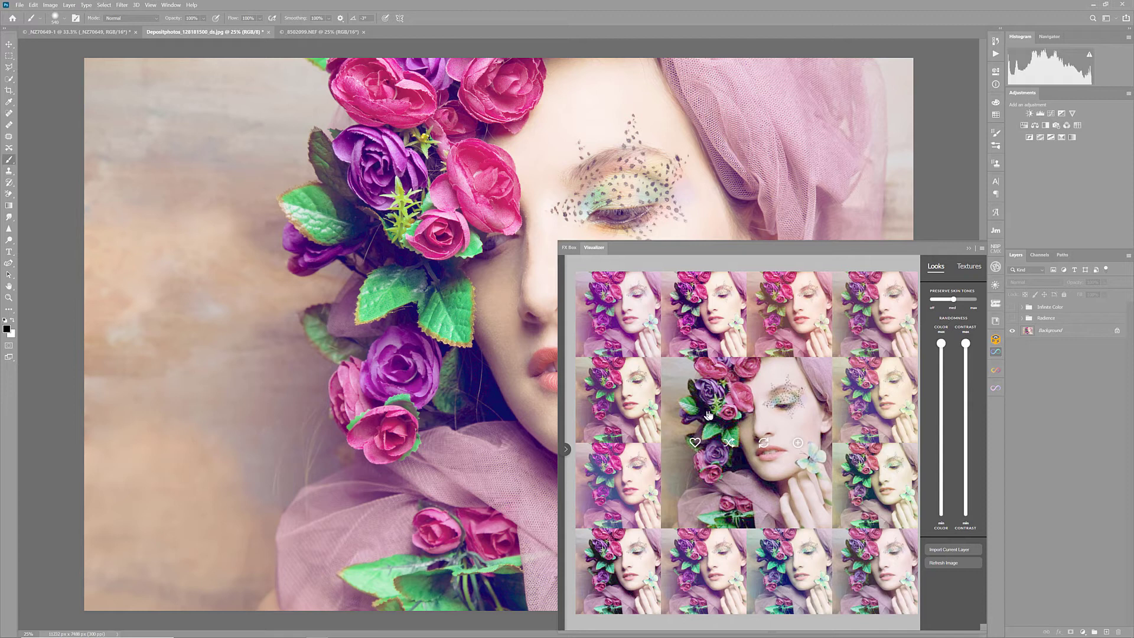
Step: Lower the color randomness of the Visualizer looks to its minimum
{"action": "mouse_move", "coordinate": [764, 394]}
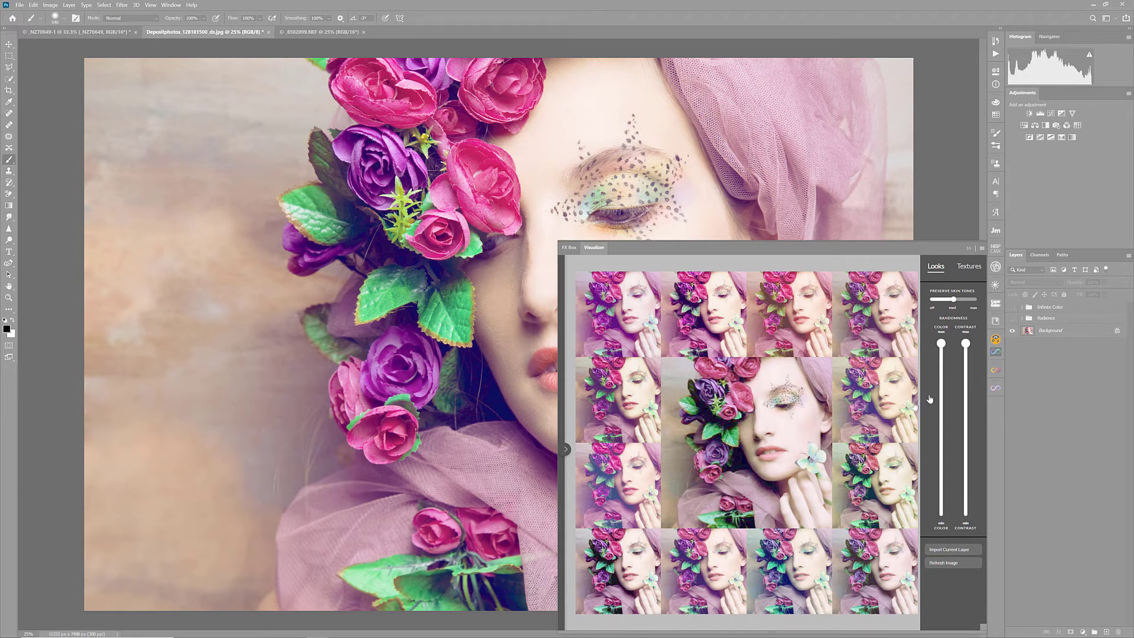
{"action": "left_click_drag", "start_coordinate": [941, 345], "coordinate": [942, 441]}
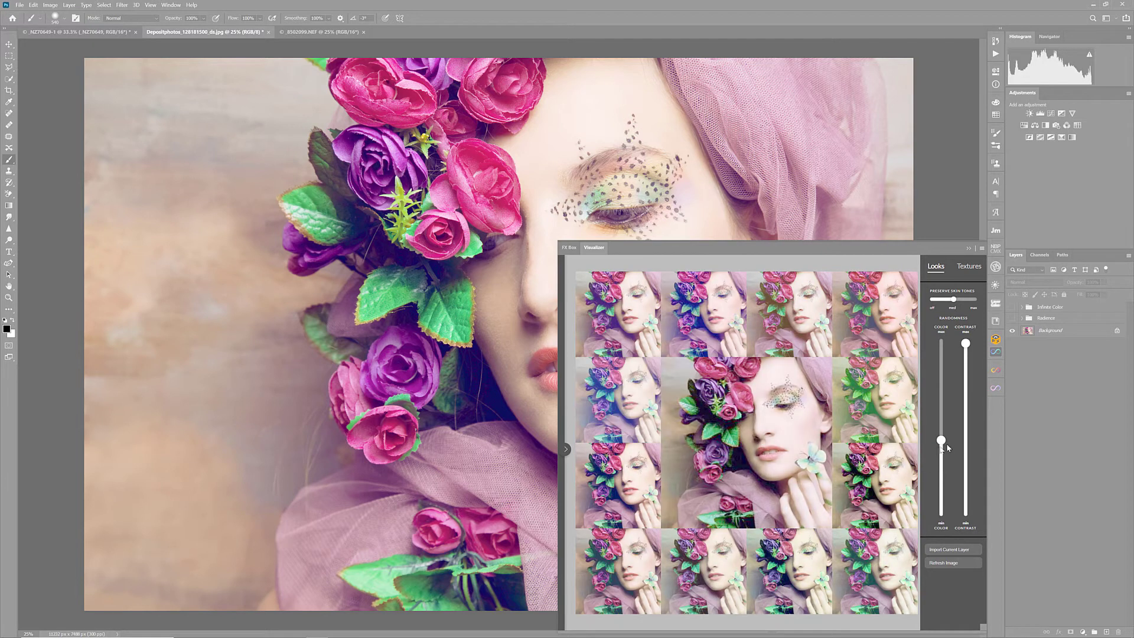
{"action": "left_click_drag", "start_coordinate": [942, 444], "coordinate": [941, 511]}
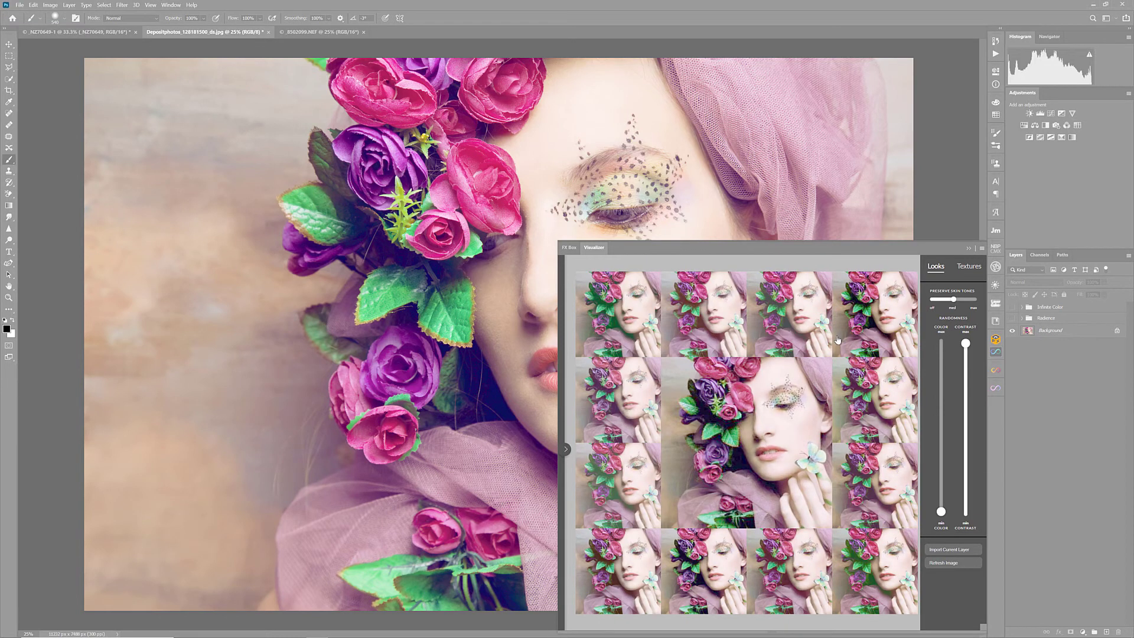
Step: Pick a look variation, apply it to the portrait as an Infinite look layer, and close the Visualizer
{"action": "left_click", "coordinate": [871, 488]}
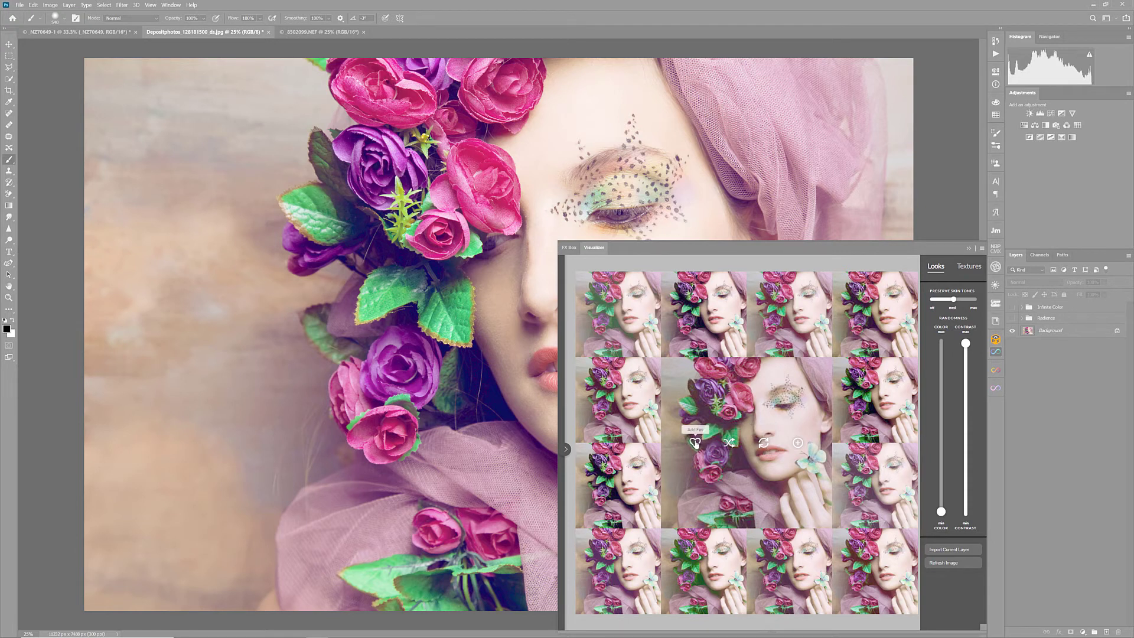
{"action": "left_click", "coordinate": [798, 443]}
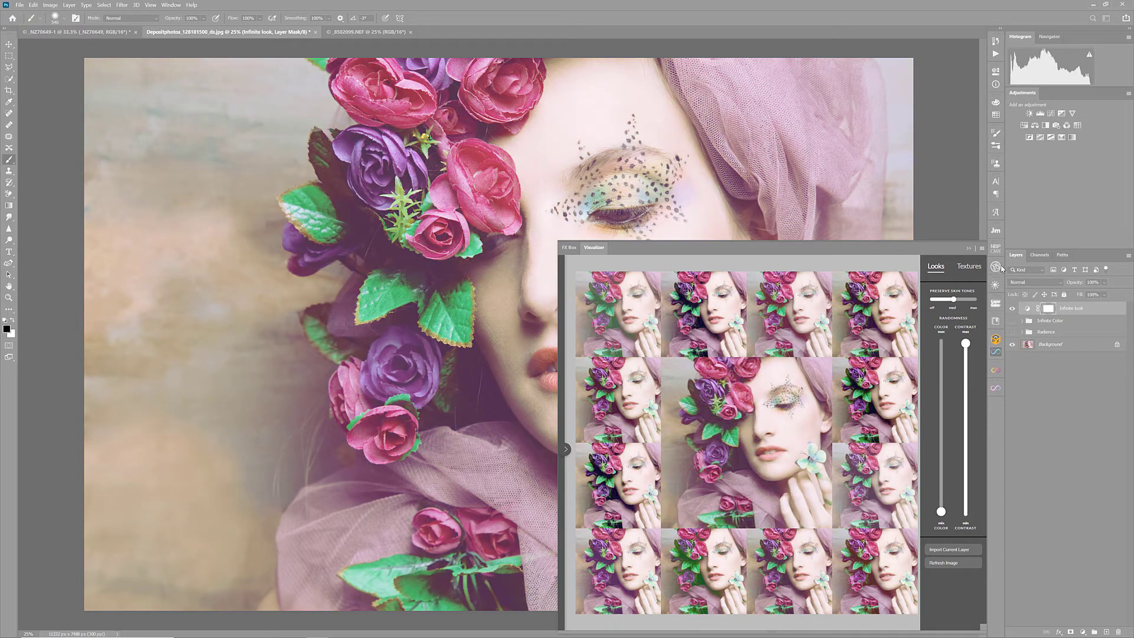
{"action": "left_click", "coordinate": [997, 352]}
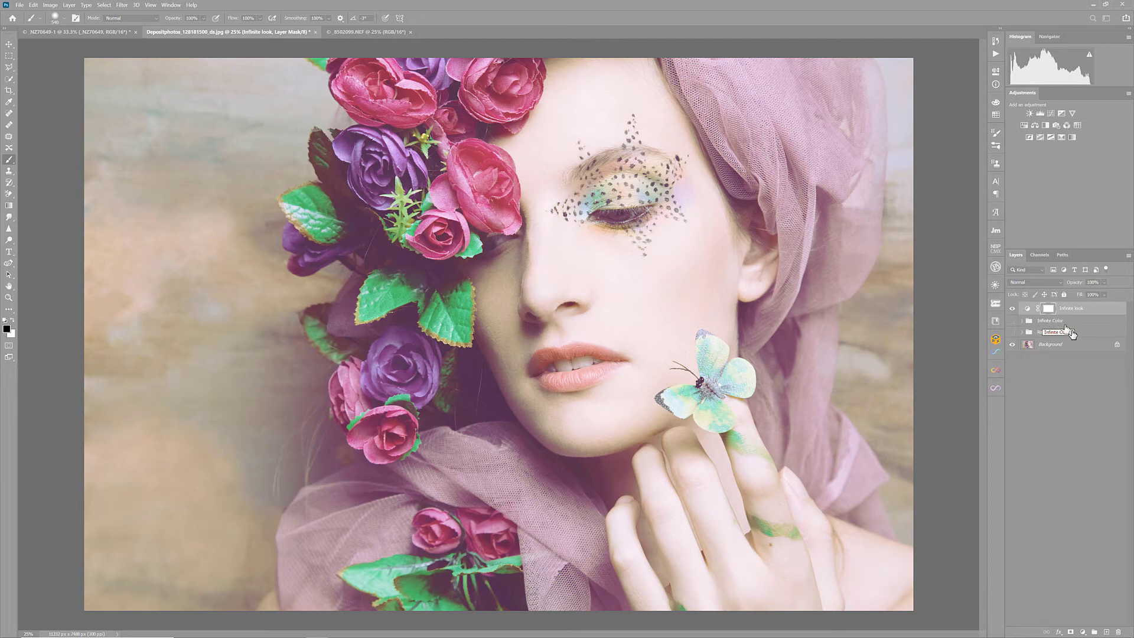
Step: Adjust the Infinite look layer's opacity, ending at 100%, and compare the portrait with the layer hidden and shown
{"action": "left_click", "coordinate": [1104, 283]}
{"action": "left_click_drag", "start_coordinate": [1099, 301], "coordinate": [1125, 295]}
{"action": "left_click", "coordinate": [1013, 308]}
{"action": "left_click", "coordinate": [1013, 308]}
Step: Lower the brush opacity, partly mask the Infinite look off the cheek below the eye, and compare the layer hidden and shown
{"action": "left_click", "coordinate": [259, 19]}
{"action": "left_click", "coordinate": [203, 19]}
{"action": "left_click_drag", "start_coordinate": [195, 33], "coordinate": [194, 33]}
{"action": "left_click", "coordinate": [642, 261]}
{"action": "left_click", "coordinate": [695, 267]}
{"action": "left_click", "coordinate": [1014, 309]}
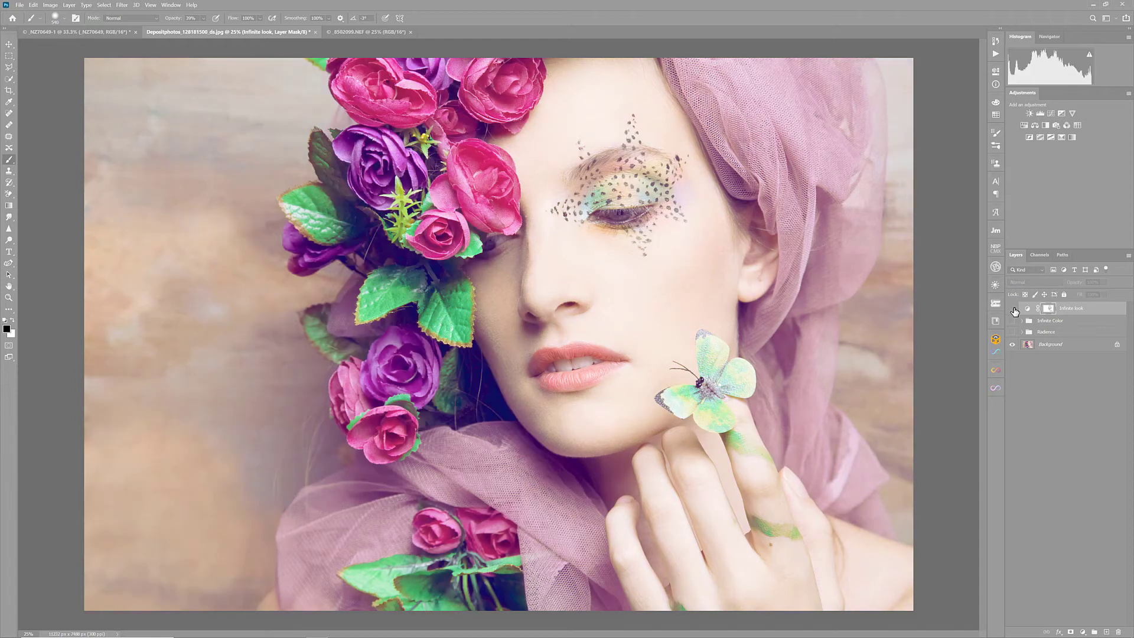
{"action": "left_click", "coordinate": [1014, 309]}
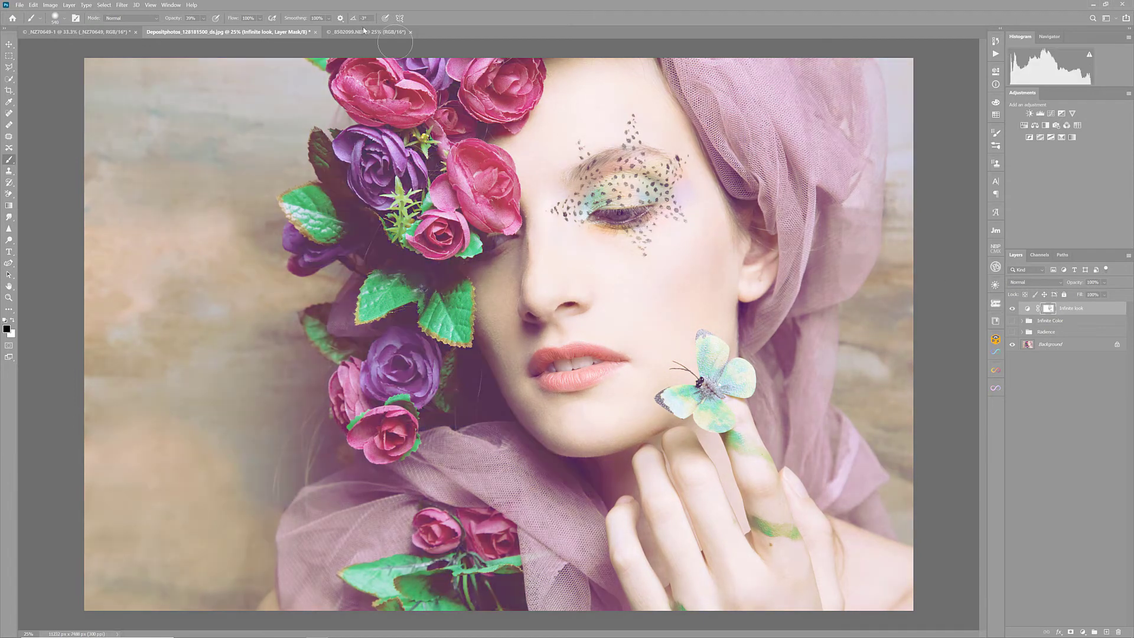
Step: Set the brush opacity to 56%, mask more of the Infinite look off the face, and compare the layer hidden and shown
{"action": "left_click", "coordinate": [205, 19]}
{"action": "mouse_move", "coordinate": [631, 299]}
{"action": "left_mouse_down"}
{"action": "mouse_move", "coordinate": [662, 304]}
{"action": "mouse_move", "coordinate": [687, 379]}
{"action": "mouse_move", "coordinate": [686, 361]}
{"action": "left_mouse_up"}
{"action": "left_click", "coordinate": [1012, 309]}
{"action": "left_click", "coordinate": [1013, 309]}
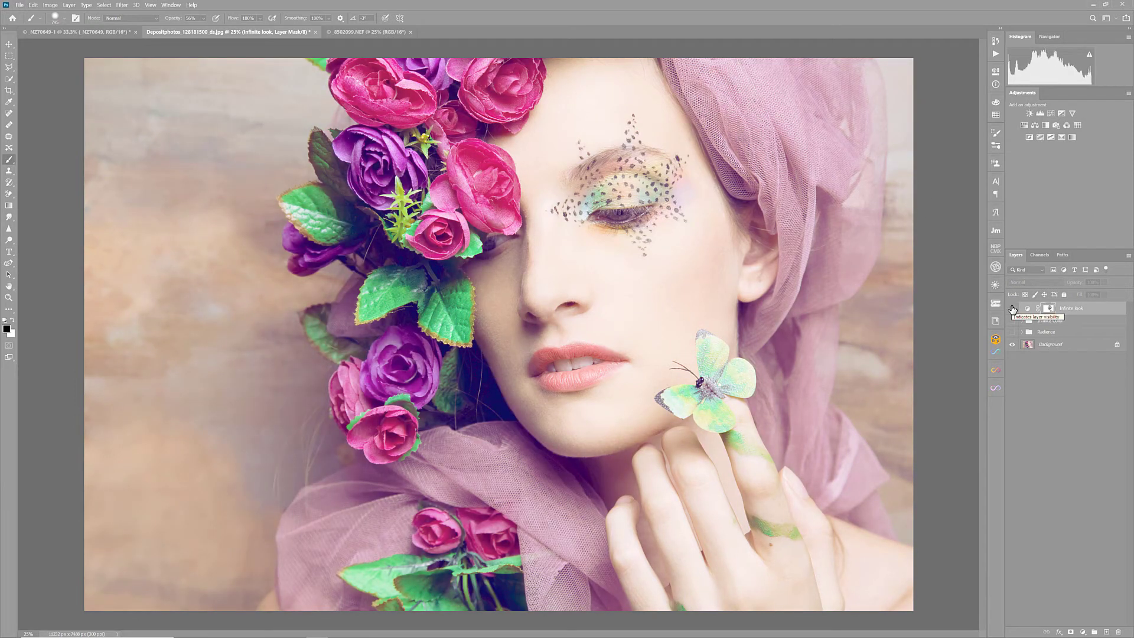
{"action": "left_click", "coordinate": [1012, 308]}
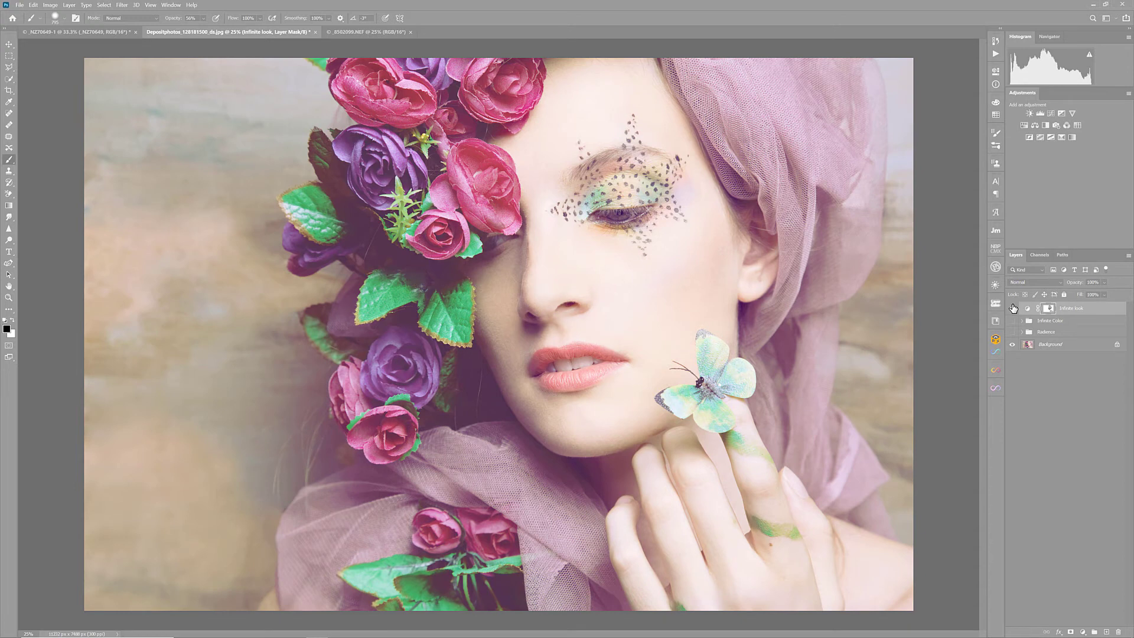
{"action": "left_click", "coordinate": [1013, 308]}
{"action": "left_click", "coordinate": [1013, 309]}
{"action": "left_click", "coordinate": [1012, 309]}
{"action": "left_click", "coordinate": [1012, 309]}
Step: Mask part of the Infinite look off the wooden background, compare the layer hidden and shown, and leave it hidden
{"action": "left_click_drag", "start_coordinate": [217, 369], "coordinate": [261, 380]}
{"action": "left_click", "coordinate": [1012, 308]}
{"action": "left_click", "coordinate": [1012, 308]}
{"action": "left_click", "coordinate": [1012, 307]}
{"action": "left_click", "coordinate": [1012, 307]}
{"action": "left_click", "coordinate": [1012, 308]}
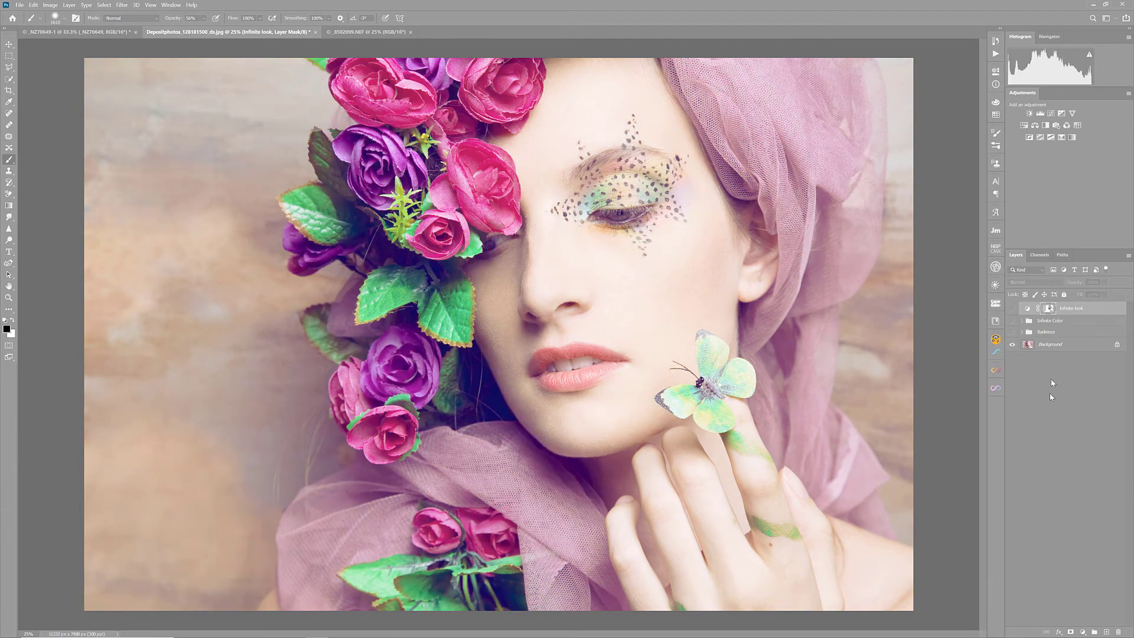
Step: Compare the Radiance group, the Infinite Color group and the Infinite look layer one at a time, leaving only the background shown
{"action": "left_click", "coordinate": [1015, 333]}
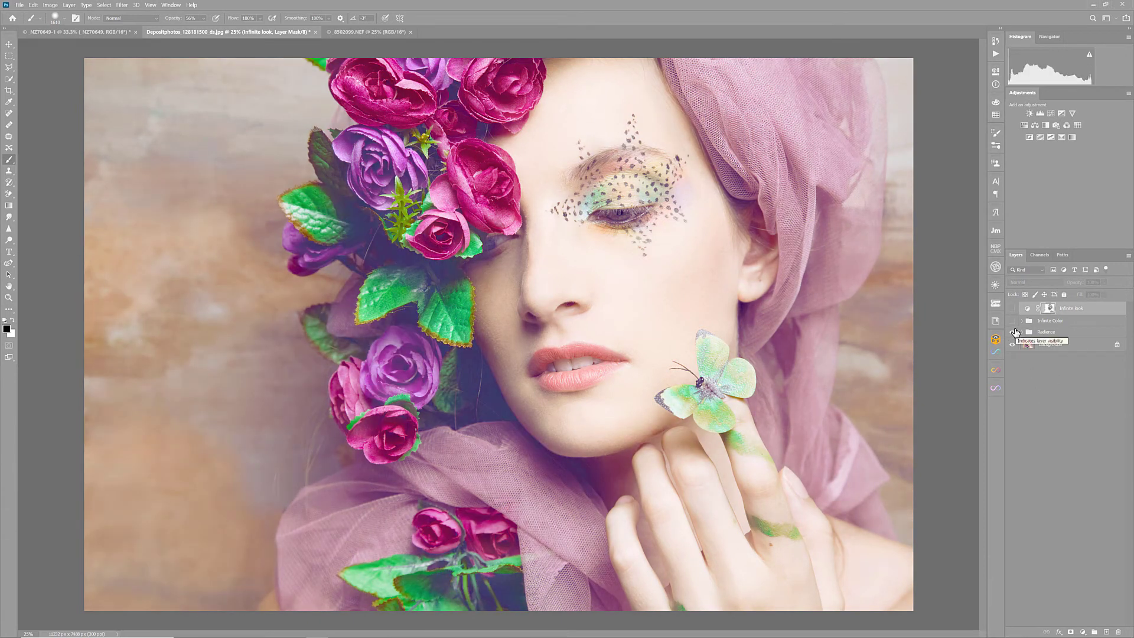
{"action": "left_click", "coordinate": [1015, 332]}
{"action": "left_click", "coordinate": [1012, 320]}
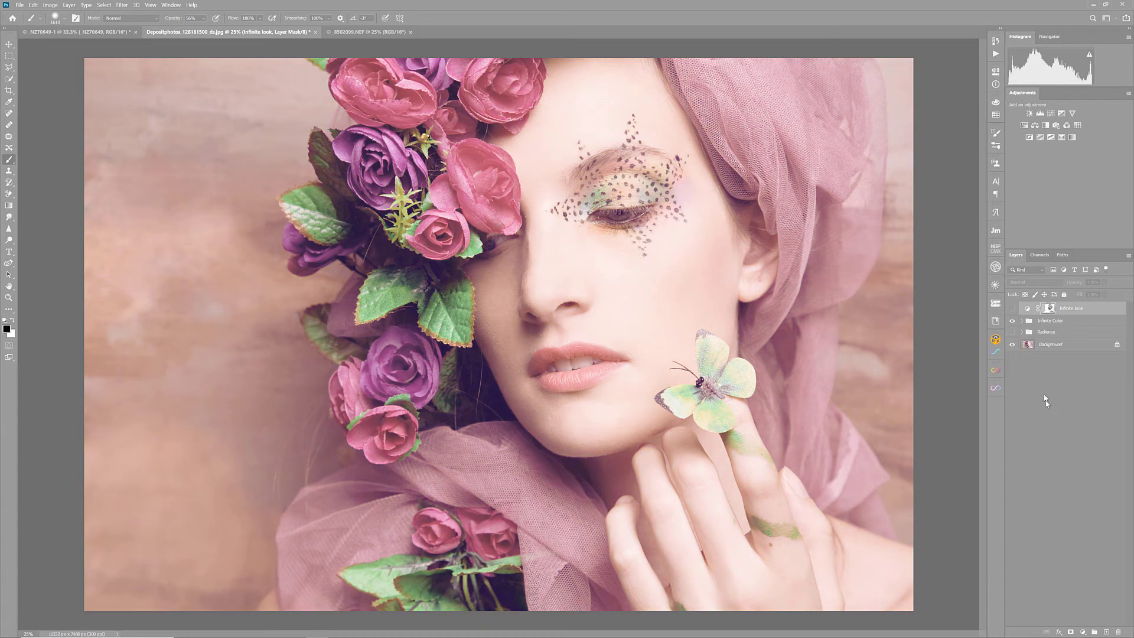
{"action": "left_click", "coordinate": [1012, 320]}
{"action": "left_click", "coordinate": [1012, 308]}
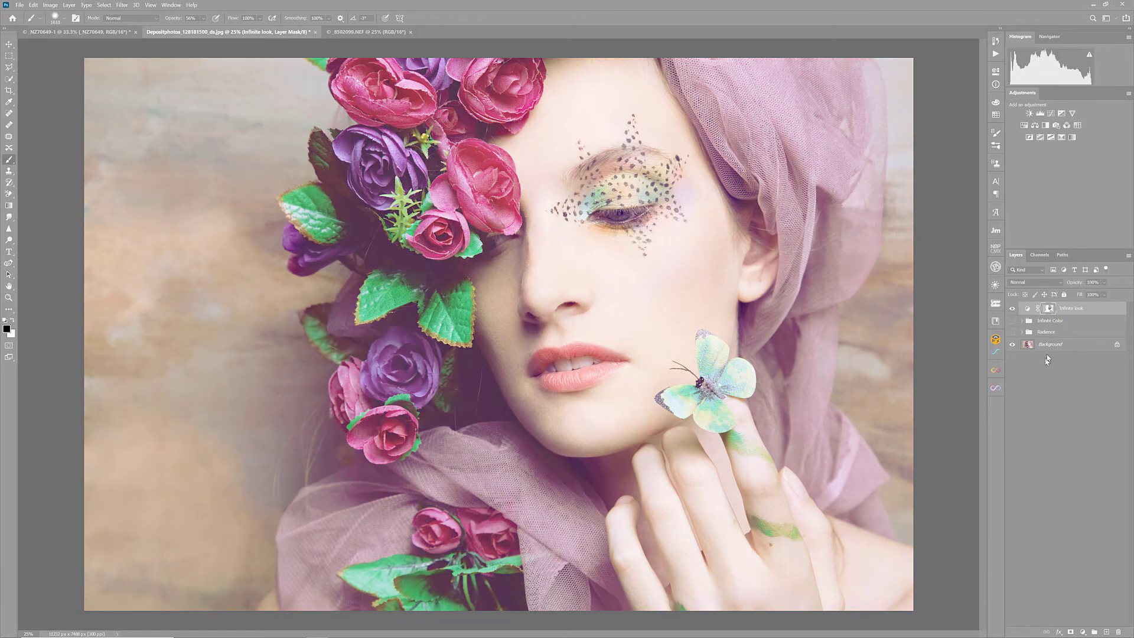
{"action": "left_click", "coordinate": [1012, 307]}
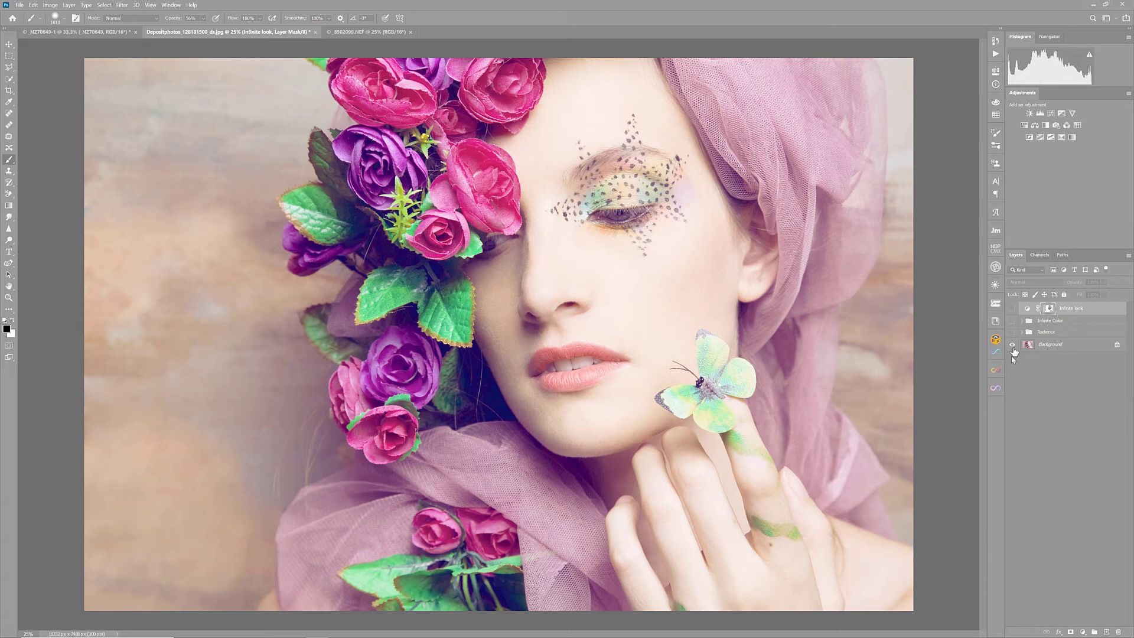
Step: Raise the Visualizer's color randomness to its maximum and apply a green-tinted look as a second Infinite look layer
{"action": "left_click", "coordinate": [996, 352]}
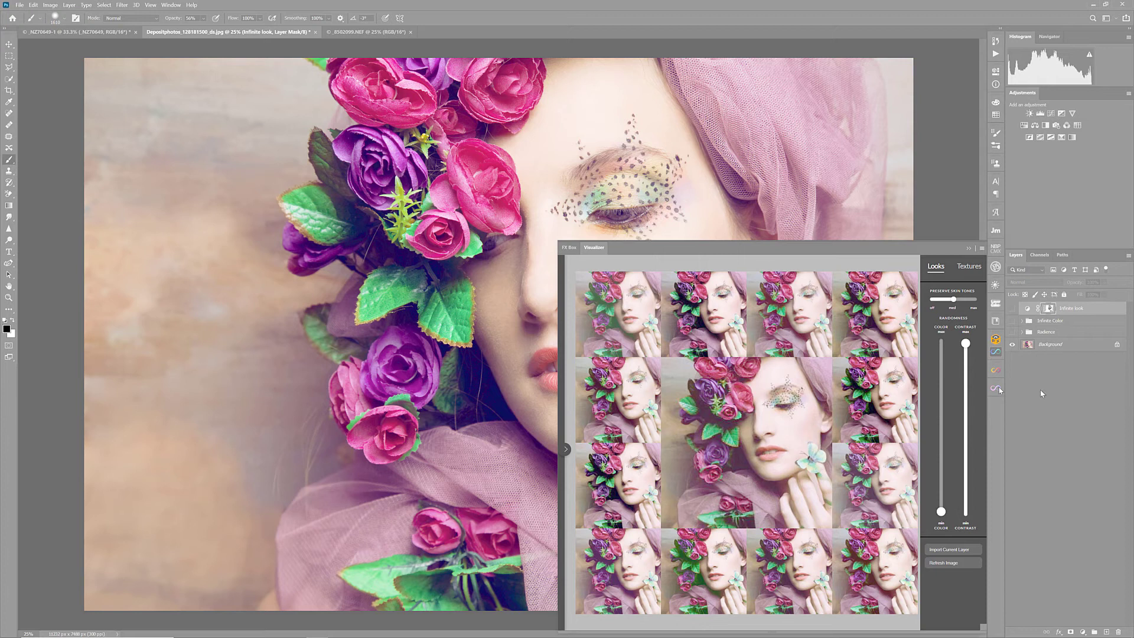
{"action": "left_click_drag", "start_coordinate": [939, 386], "coordinate": [941, 344]}
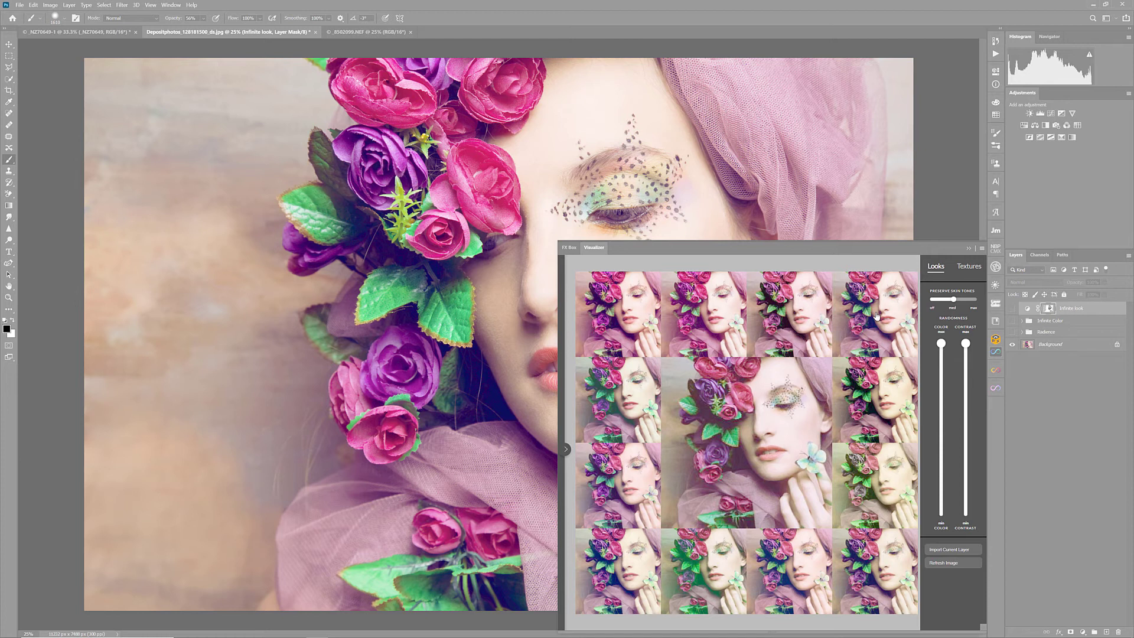
{"action": "left_click", "coordinate": [613, 311]}
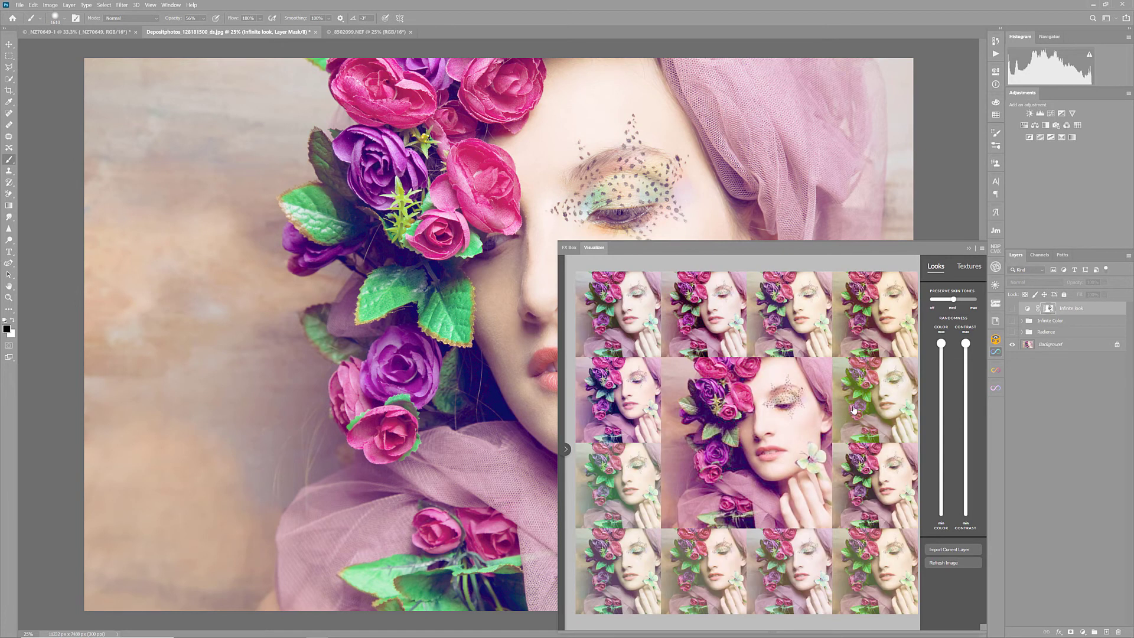
{"action": "left_click", "coordinate": [854, 409]}
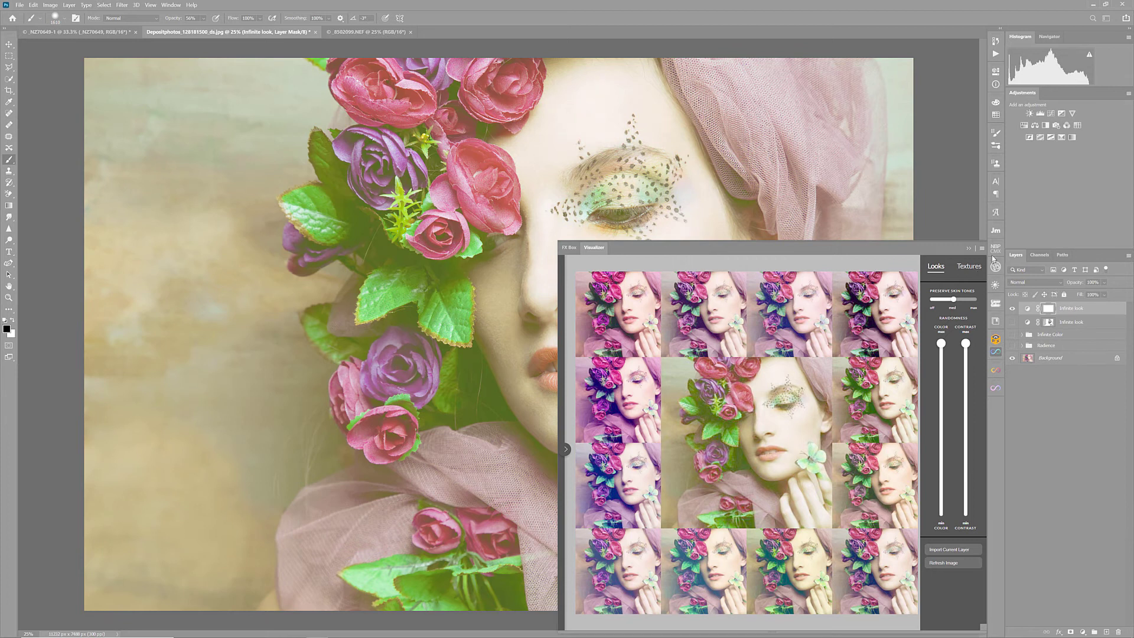
{"action": "left_click", "coordinate": [994, 353]}
Step: Show the masked Infinite look layer, set the upper Infinite look layer's opacity to 36%, and compare with the upper layer hidden
{"action": "left_click", "coordinate": [1013, 322]}
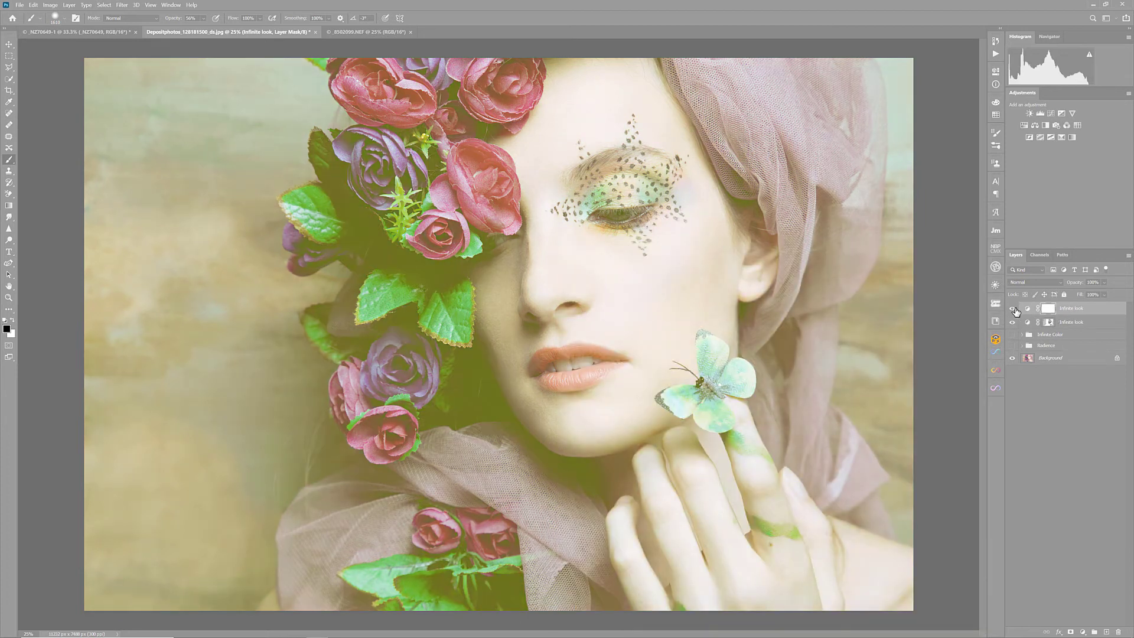
{"action": "left_click", "coordinate": [1105, 294]}
{"action": "left_click_drag", "start_coordinate": [1091, 297], "coordinate": [1088, 297]}
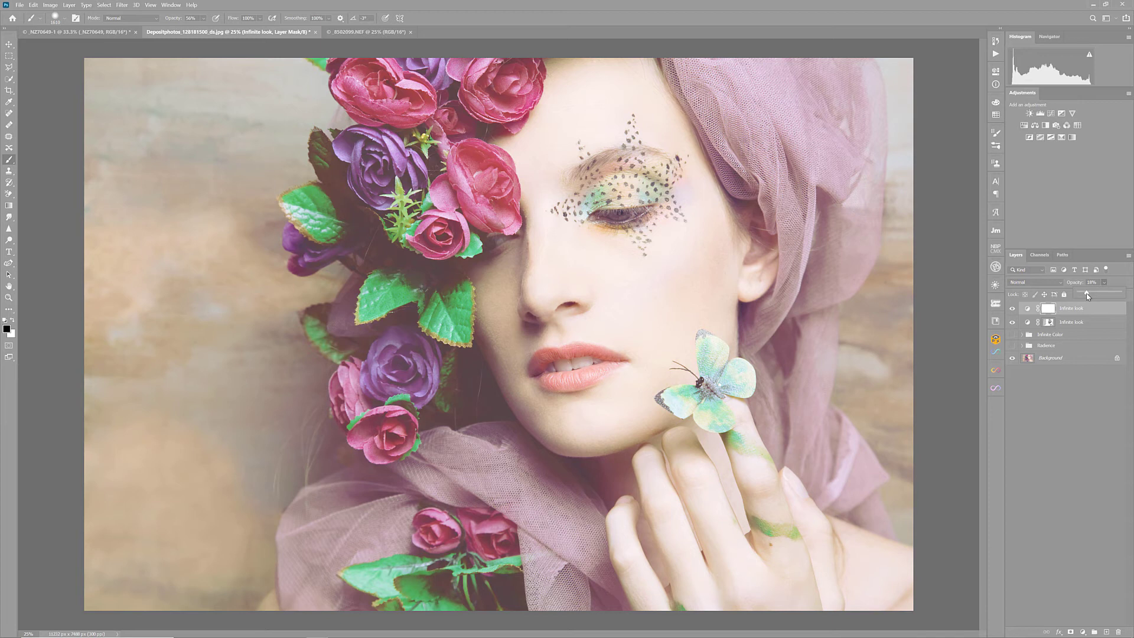
{"action": "left_click_drag", "start_coordinate": [1093, 296], "coordinate": [1095, 296]}
{"action": "left_click", "coordinate": [1013, 309]}
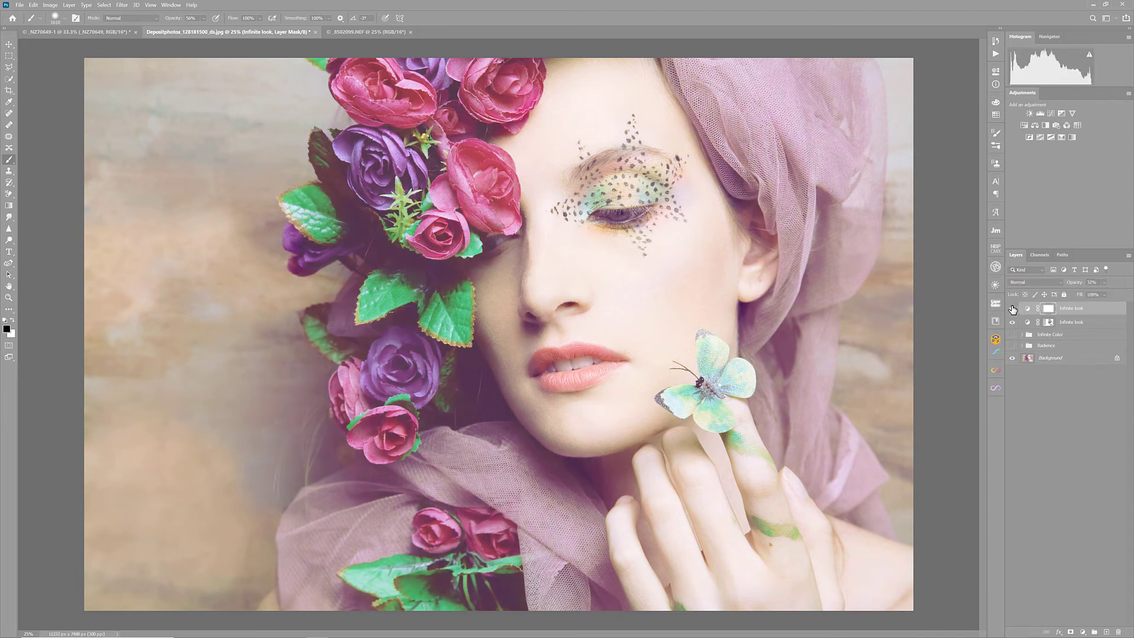
{"action": "left_click", "coordinate": [1013, 309]}
{"action": "left_click", "coordinate": [1104, 283]}
{"action": "left_click_drag", "start_coordinate": [1094, 295], "coordinate": [1098, 294]}
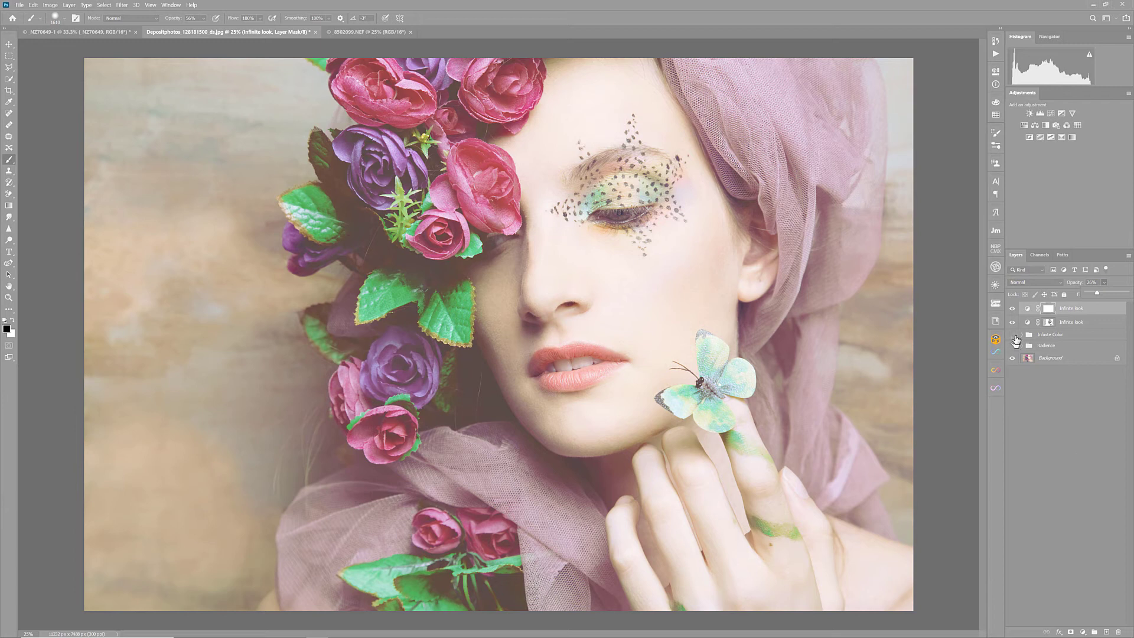
{"action": "left_click", "coordinate": [1013, 309]}
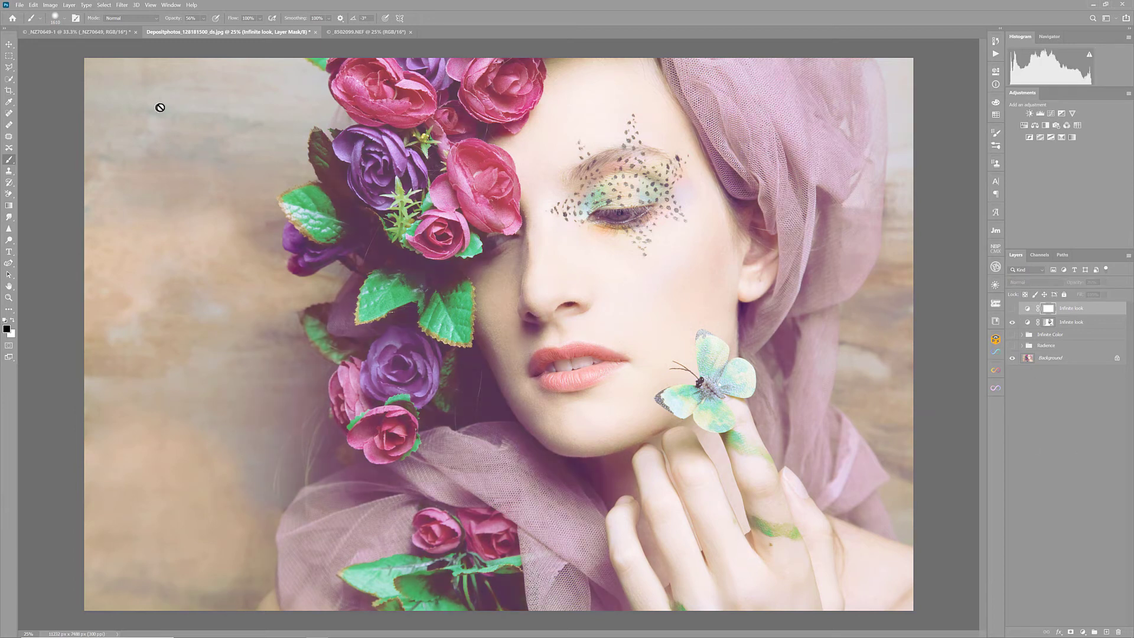
Step: Check the veteran portrait document, switch to the harbor landscape _NZ70649-1, and open the Infinite Radiance plug-in
{"action": "left_click", "coordinate": [357, 32]}
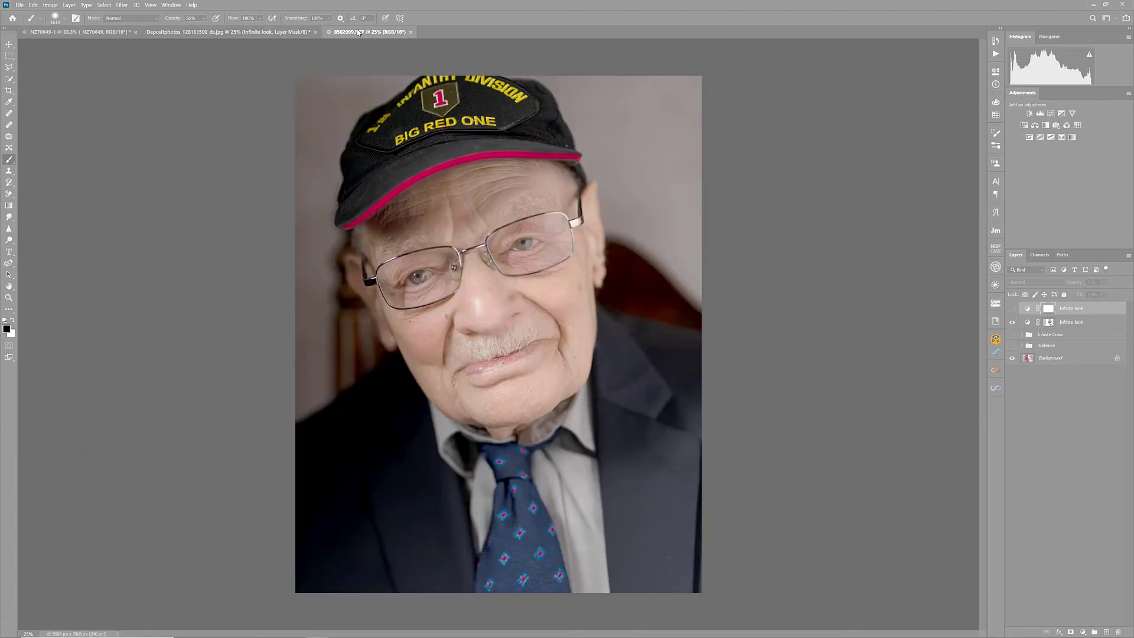
{"action": "left_click", "coordinate": [77, 31]}
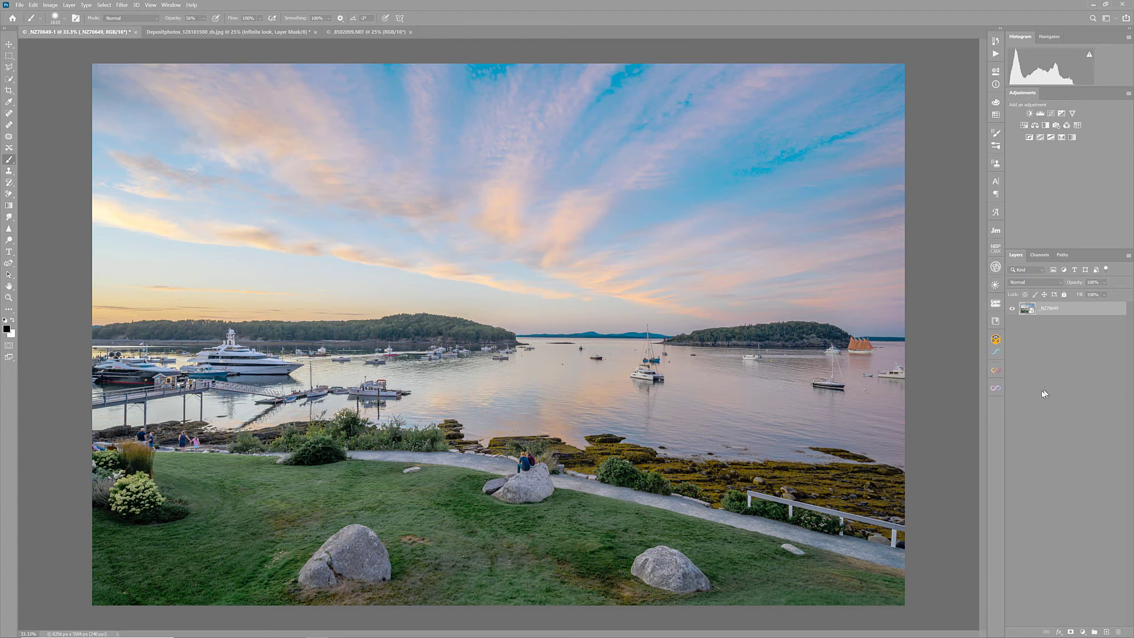
{"action": "left_click", "coordinate": [996, 388]}
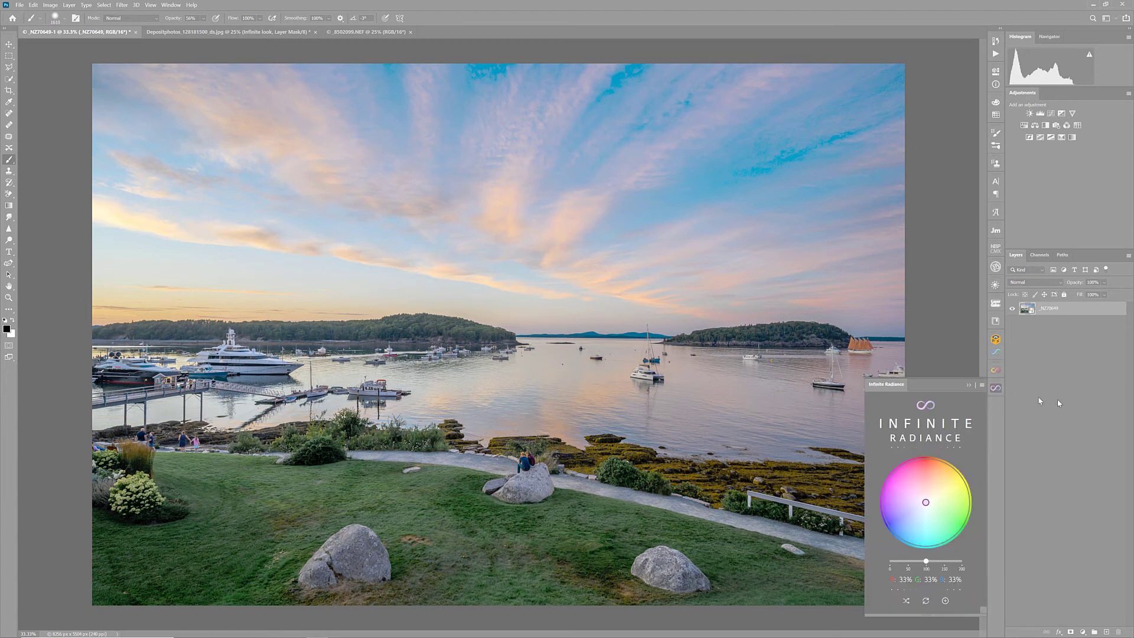
Step: Add an Infinite Radiance layer with red 50%, green 20% and blue 30%, compare the harbor with and without it, and leave it hidden
{"action": "mouse_move", "coordinate": [926, 502]}
{"action": "left_mouse_down"}
{"action": "mouse_move", "coordinate": [928, 466]}
{"action": "mouse_move", "coordinate": [936, 543]}
{"action": "mouse_move", "coordinate": [934, 515]}
{"action": "mouse_move", "coordinate": [947, 516]}
{"action": "mouse_move", "coordinate": [905, 503]}
{"action": "mouse_move", "coordinate": [933, 468]}
{"action": "mouse_move", "coordinate": [948, 489]}
{"action": "mouse_move", "coordinate": [928, 475]}
{"action": "mouse_move", "coordinate": [904, 492]}
{"action": "mouse_move", "coordinate": [925, 495]}
{"action": "mouse_move", "coordinate": [921, 487]}
{"action": "left_mouse_up"}
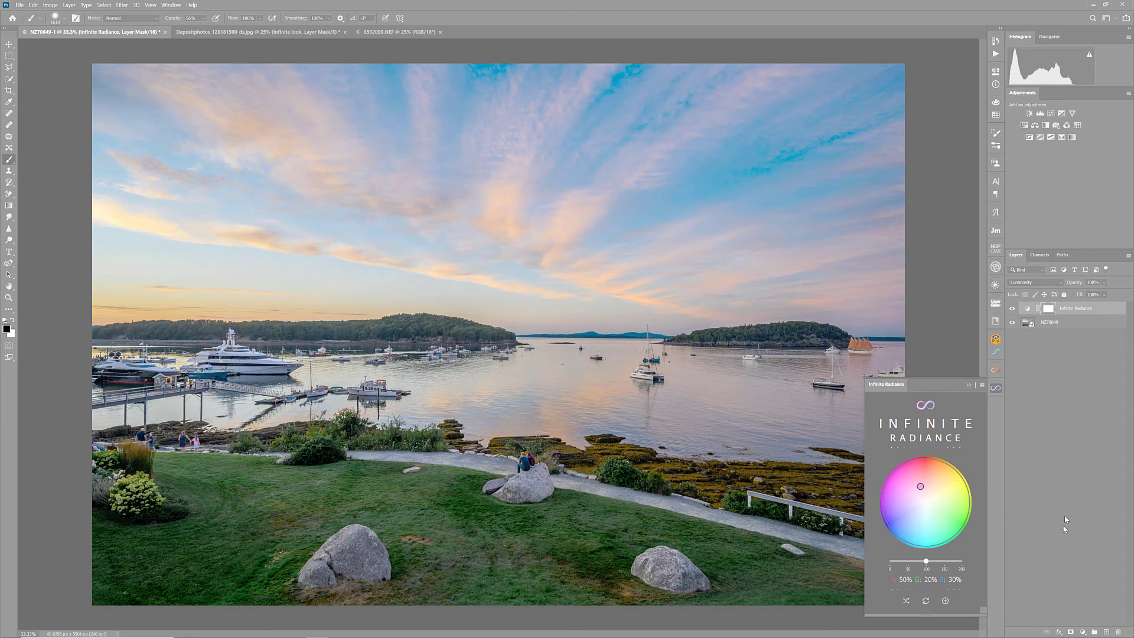
{"action": "left_click", "coordinate": [1061, 455]}
{"action": "left_click", "coordinate": [1012, 308]}
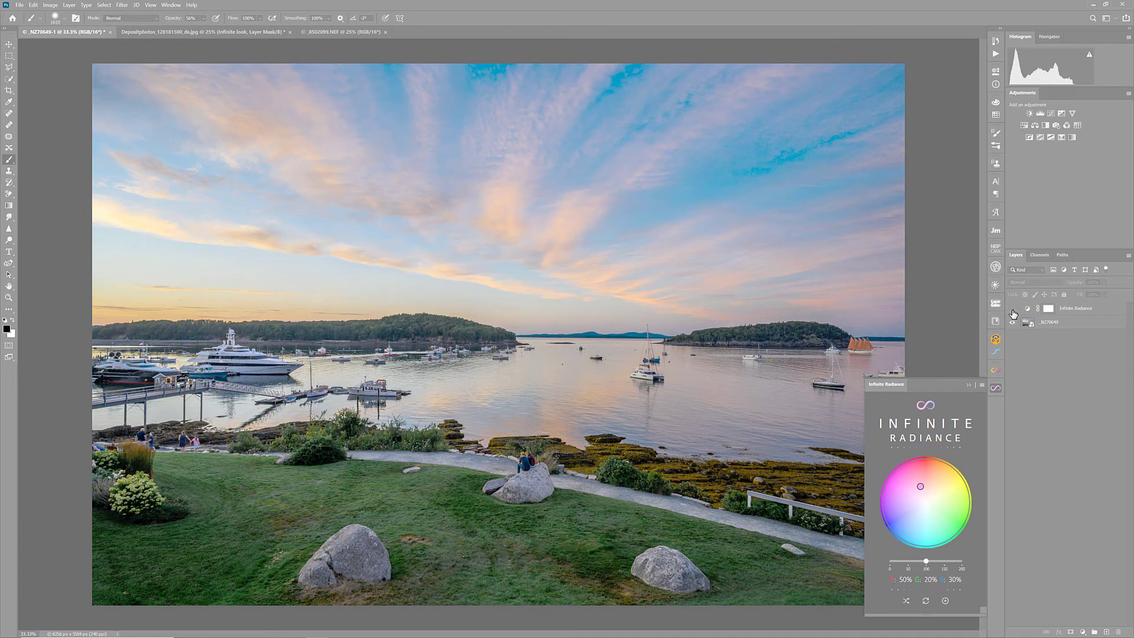
{"action": "left_click", "coordinate": [996, 389]}
{"action": "left_click", "coordinate": [1012, 309]}
{"action": "left_click", "coordinate": [1013, 308]}
{"action": "left_click", "coordinate": [1013, 308]}
{"action": "left_click", "coordinate": [1013, 308]}
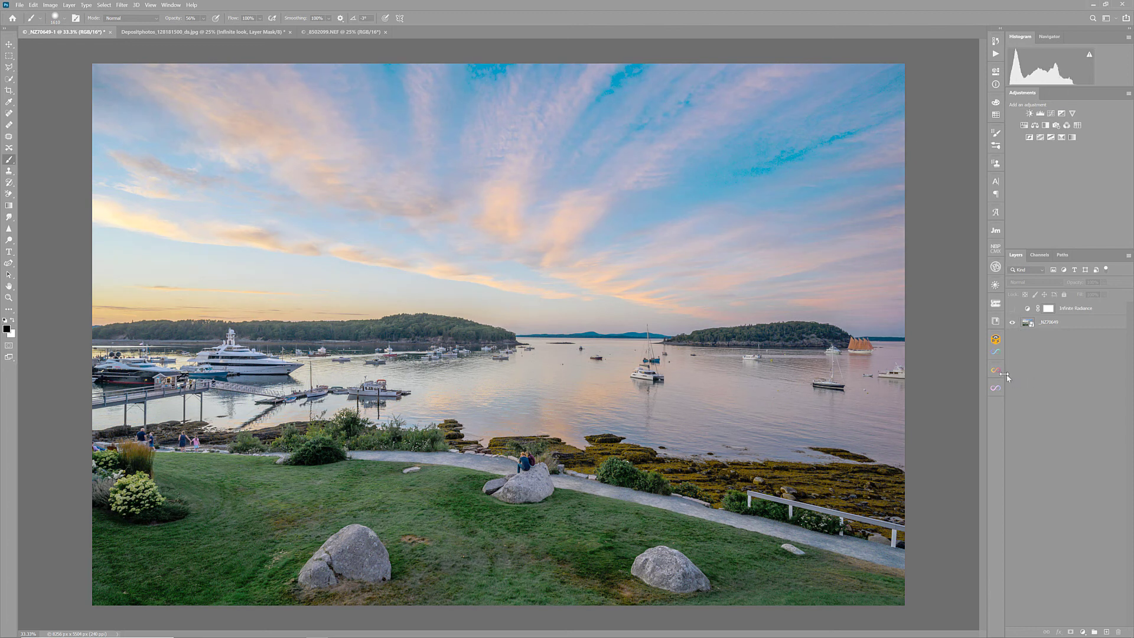
Step: Generate Infinite Color grades until a soft green-tinted version of the harbor is reached, and collapse the Infinite Color group
{"action": "left_click", "coordinate": [996, 370]}
{"action": "left_click", "coordinate": [951, 451]}
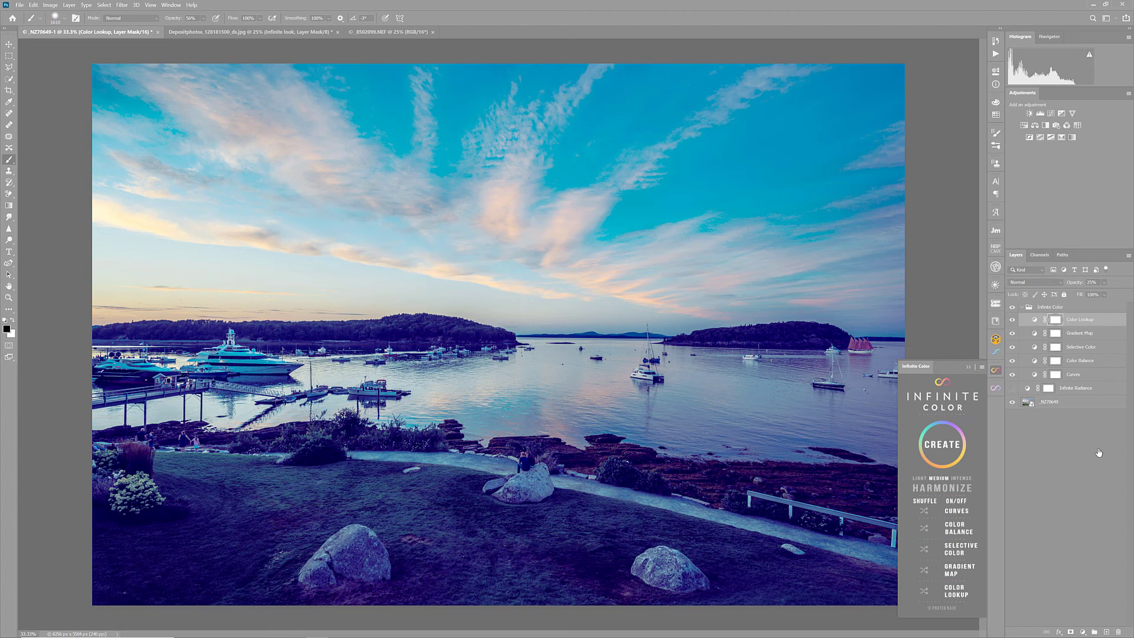
{"action": "left_click", "coordinate": [942, 452]}
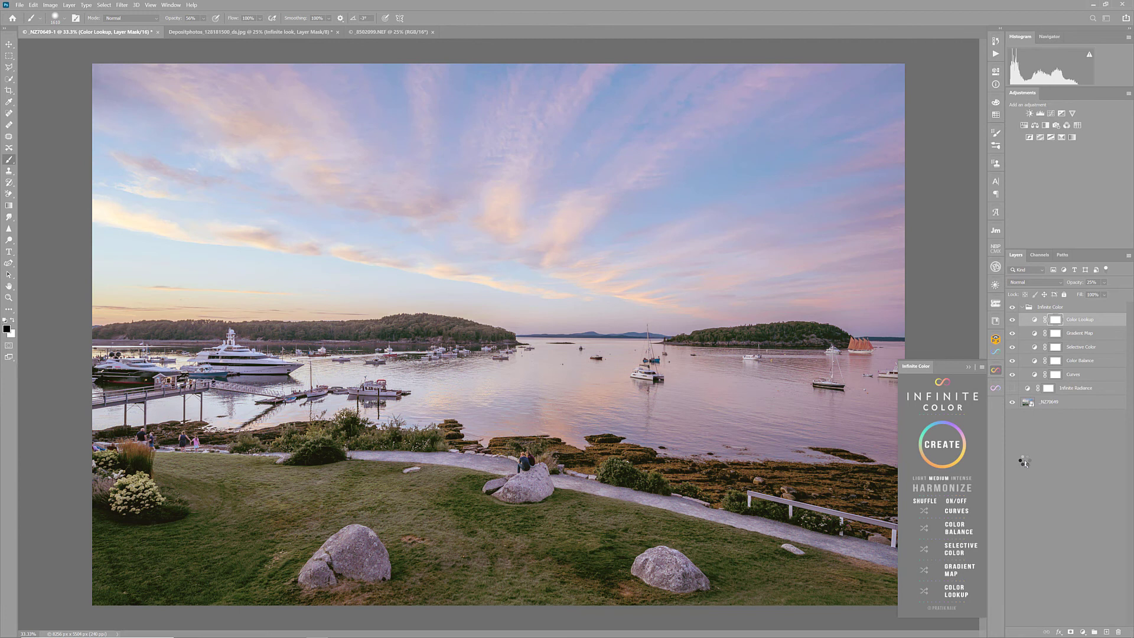
{"action": "left_click", "coordinate": [944, 448]}
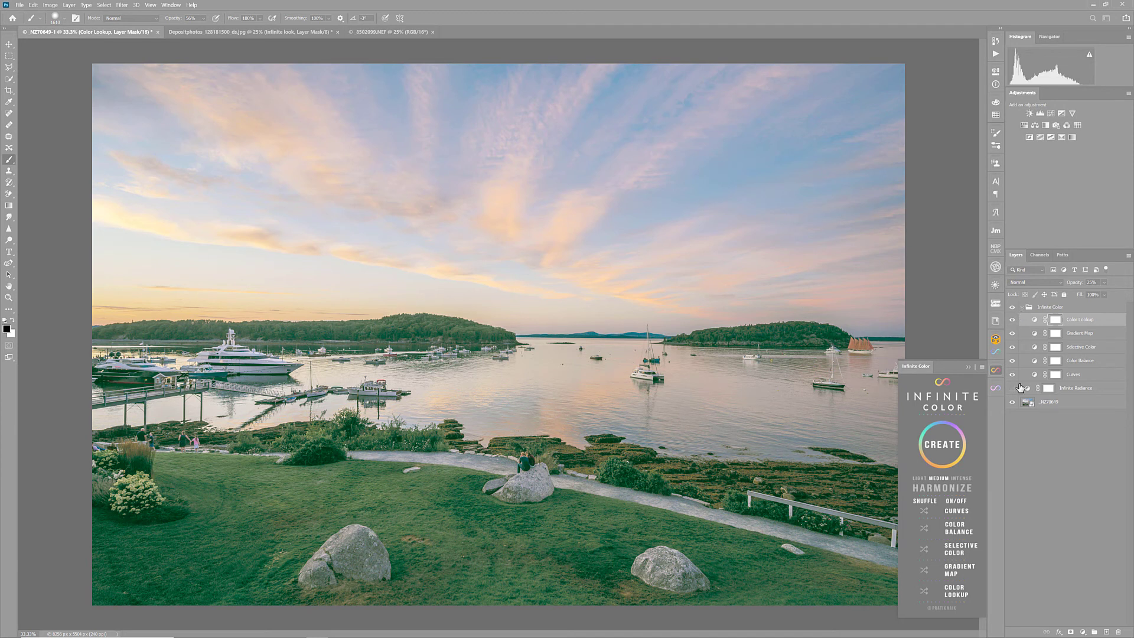
{"action": "left_click", "coordinate": [1023, 306]}
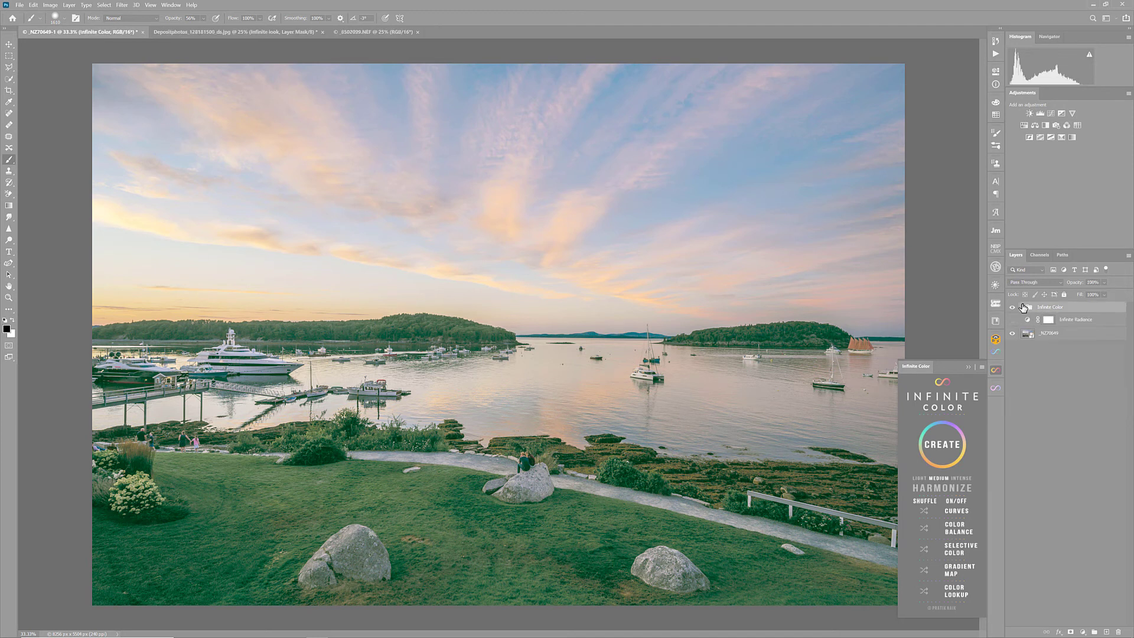
{"action": "left_click", "coordinate": [995, 369]}
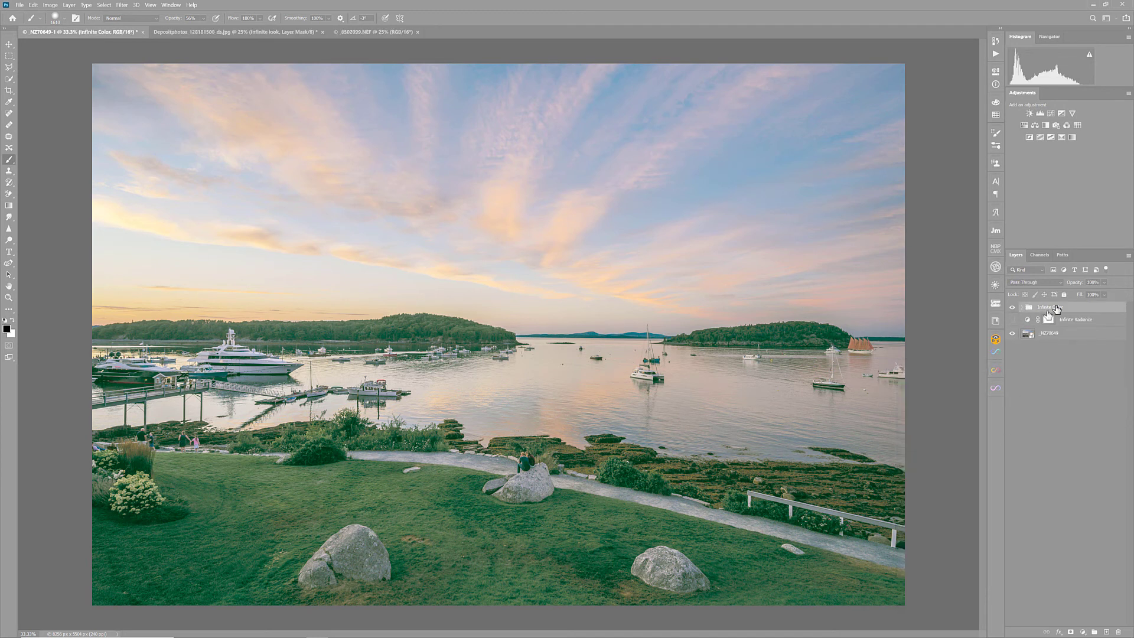
Step: Reduce the Infinite Color group's opacity to about 70%, checking the grade against the ungraded harbor
{"action": "left_click", "coordinate": [1106, 283]}
{"action": "left_click_drag", "start_coordinate": [1120, 294], "coordinate": [1102, 296]}
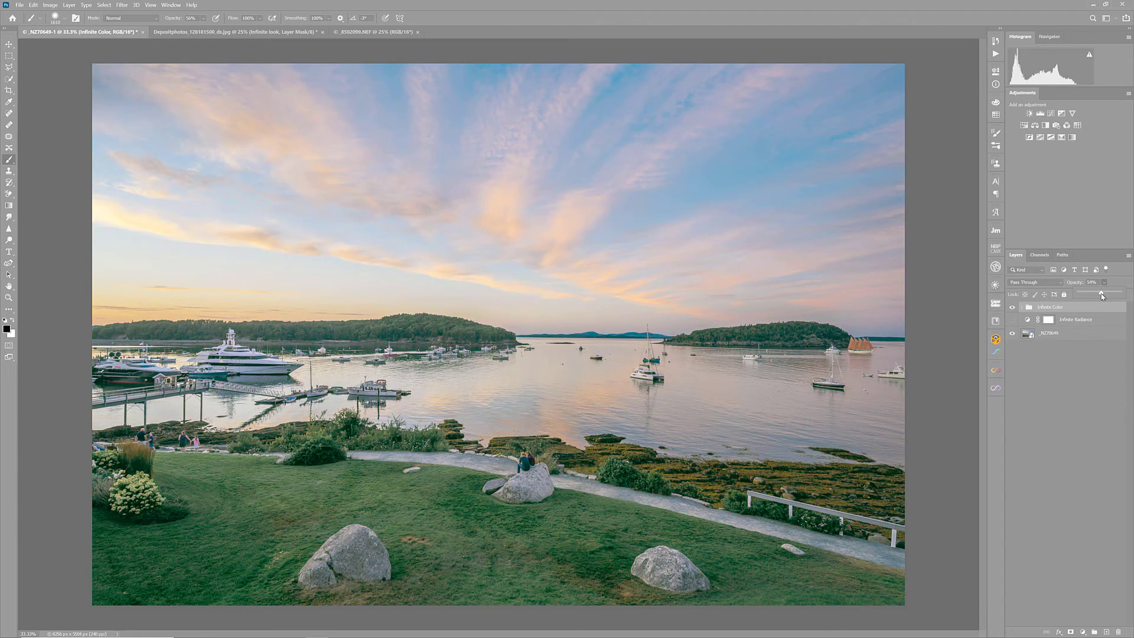
{"action": "left_click", "coordinate": [1012, 307]}
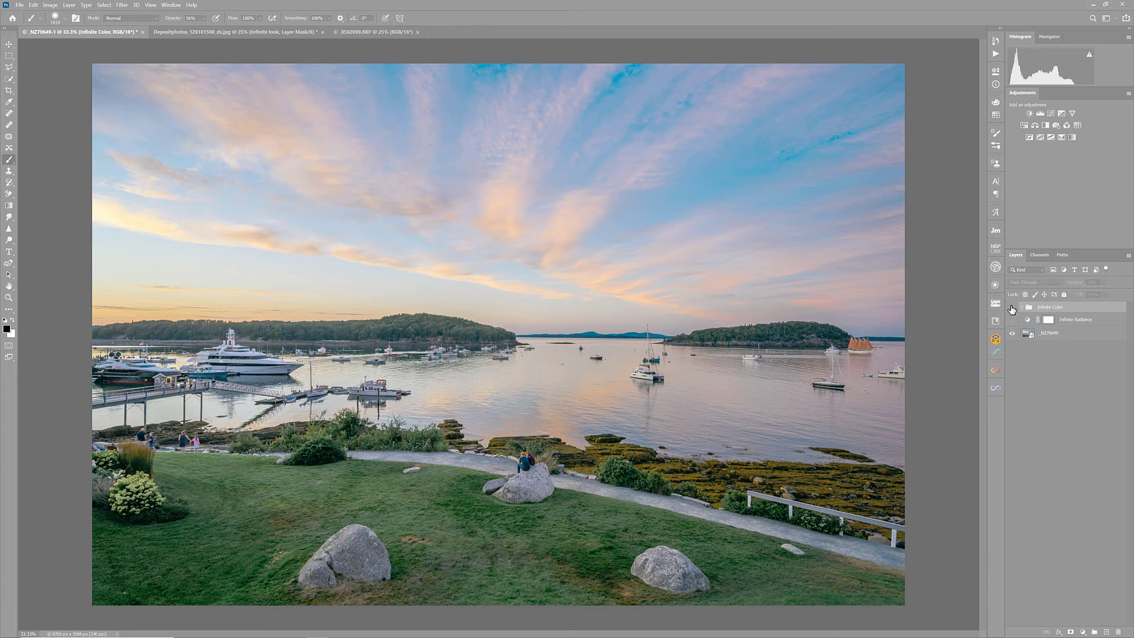
{"action": "left_click", "coordinate": [1012, 307]}
{"action": "left_click", "coordinate": [1104, 283]}
{"action": "left_click_drag", "start_coordinate": [1095, 296], "coordinate": [1109, 296]}
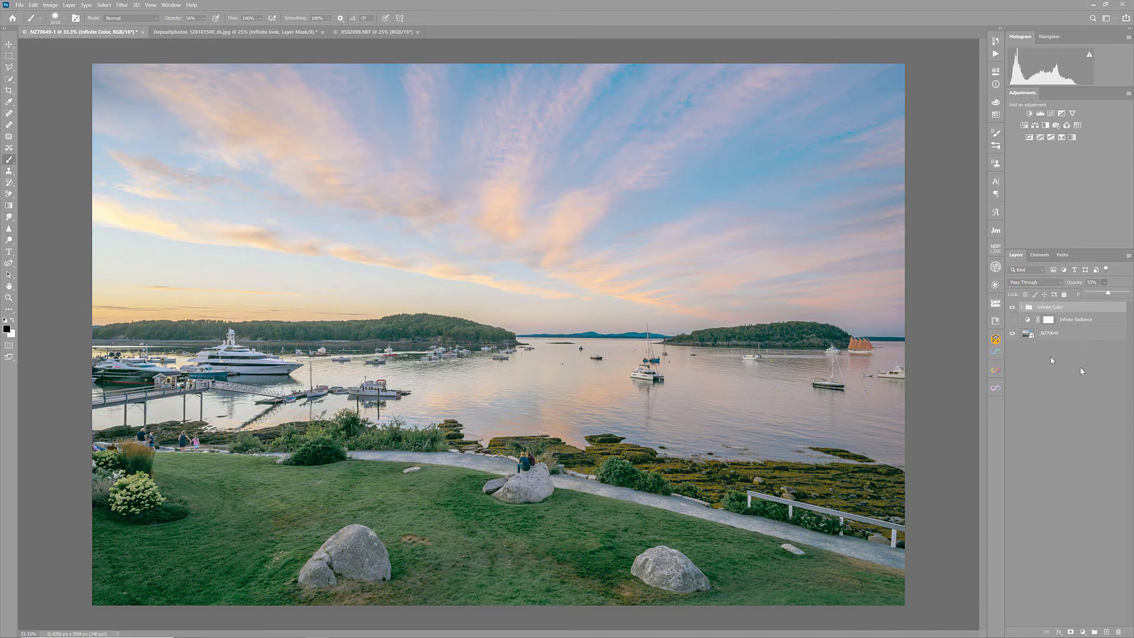
Step: Compare the harbor with and without the Infinite Color group, leaving the group hidden
{"action": "left_click", "coordinate": [1012, 307]}
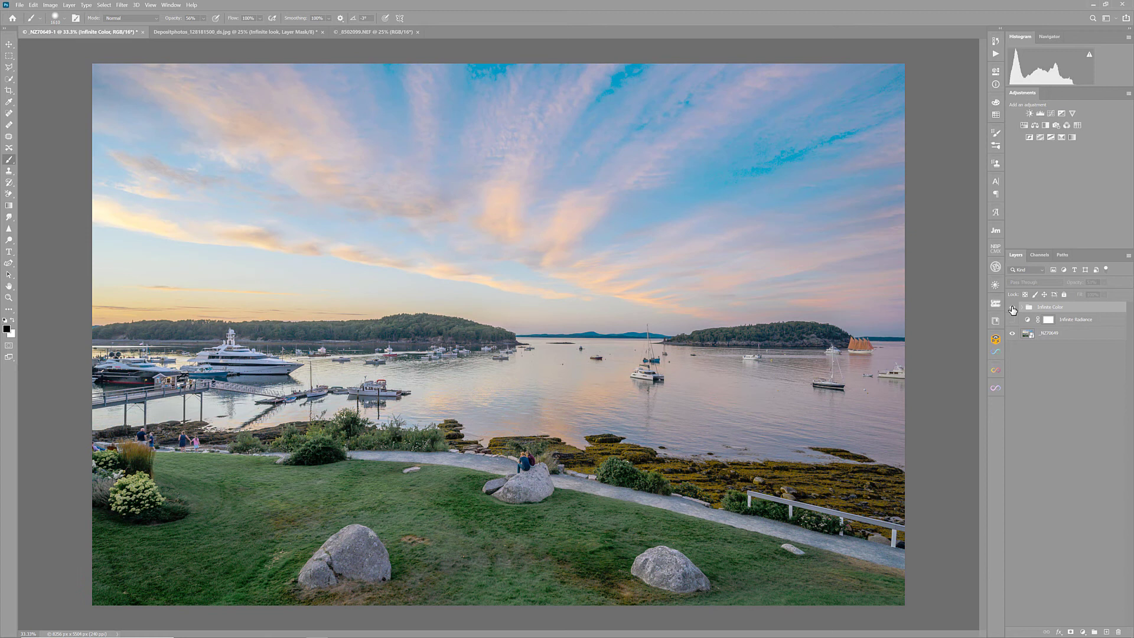
{"action": "left_click", "coordinate": [1012, 307]}
{"action": "left_click", "coordinate": [1012, 307]}
{"action": "left_click", "coordinate": [1013, 308]}
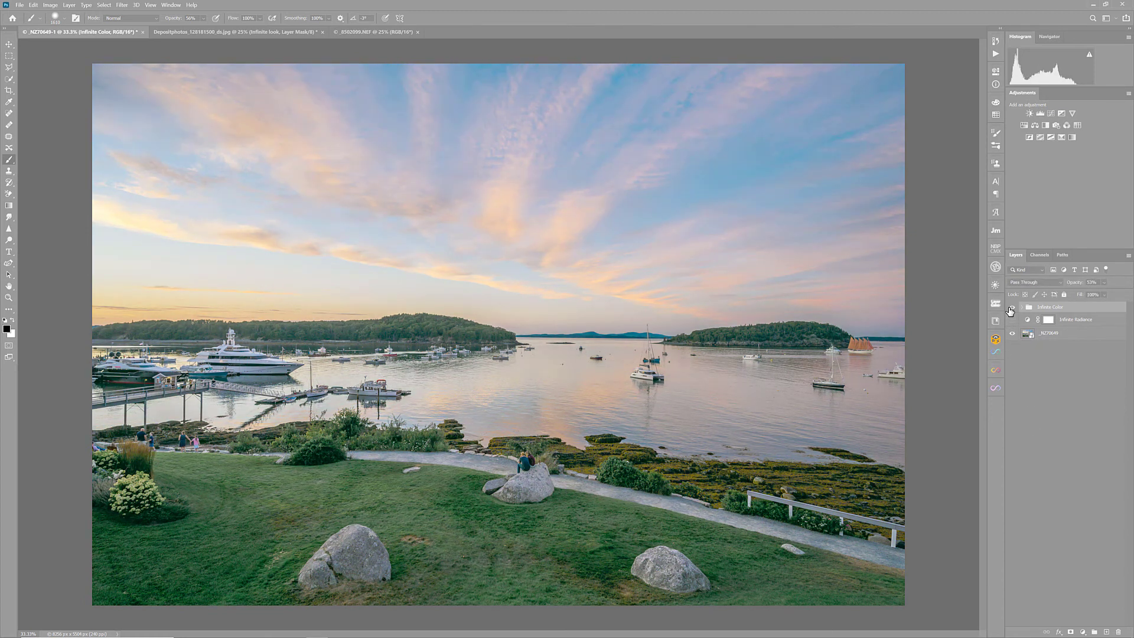
{"action": "left_click", "coordinate": [1011, 308]}
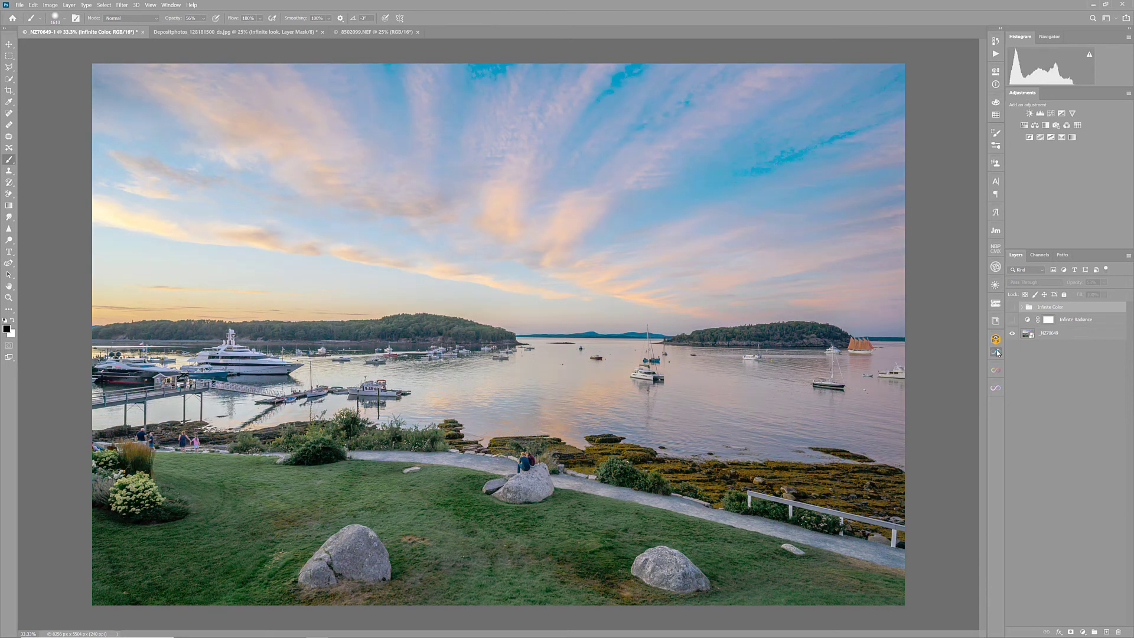
Step: Open the Infinite Looks Visualizer, refresh its previews with the harbor image, and choose a faded, muted look
{"action": "left_click", "coordinate": [997, 353]}
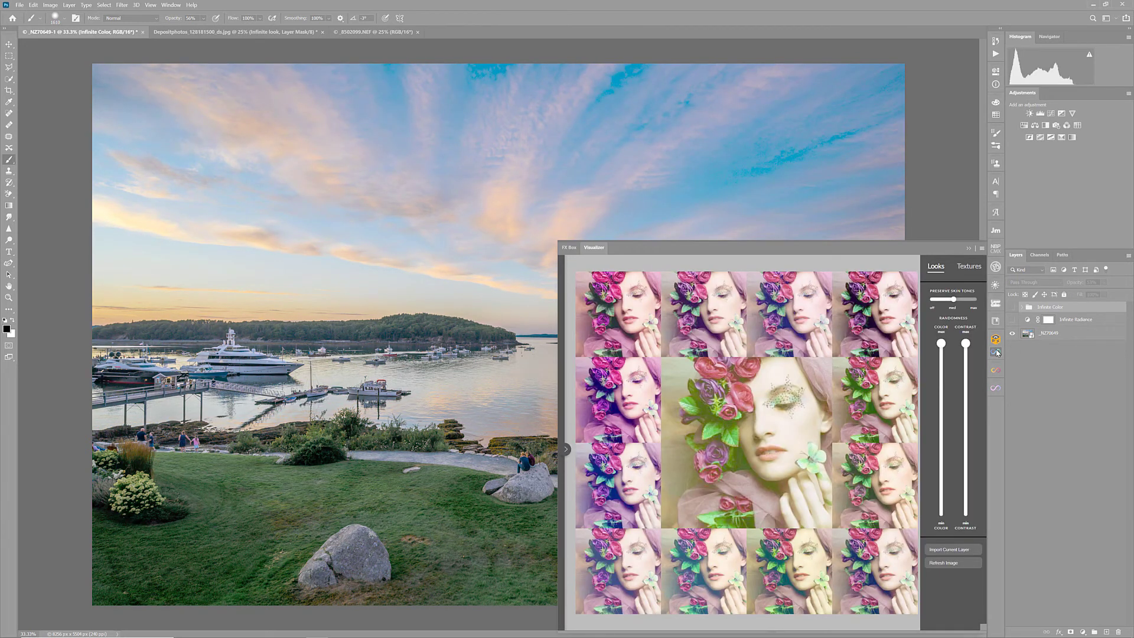
{"action": "left_click", "coordinate": [955, 563]}
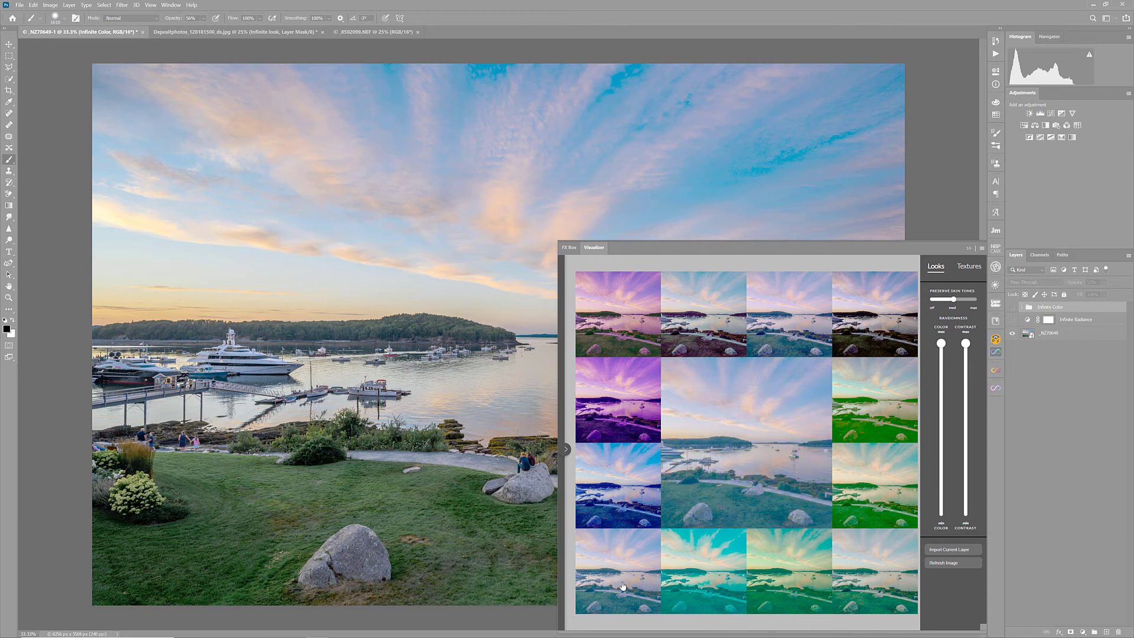
{"action": "left_click", "coordinate": [953, 563]}
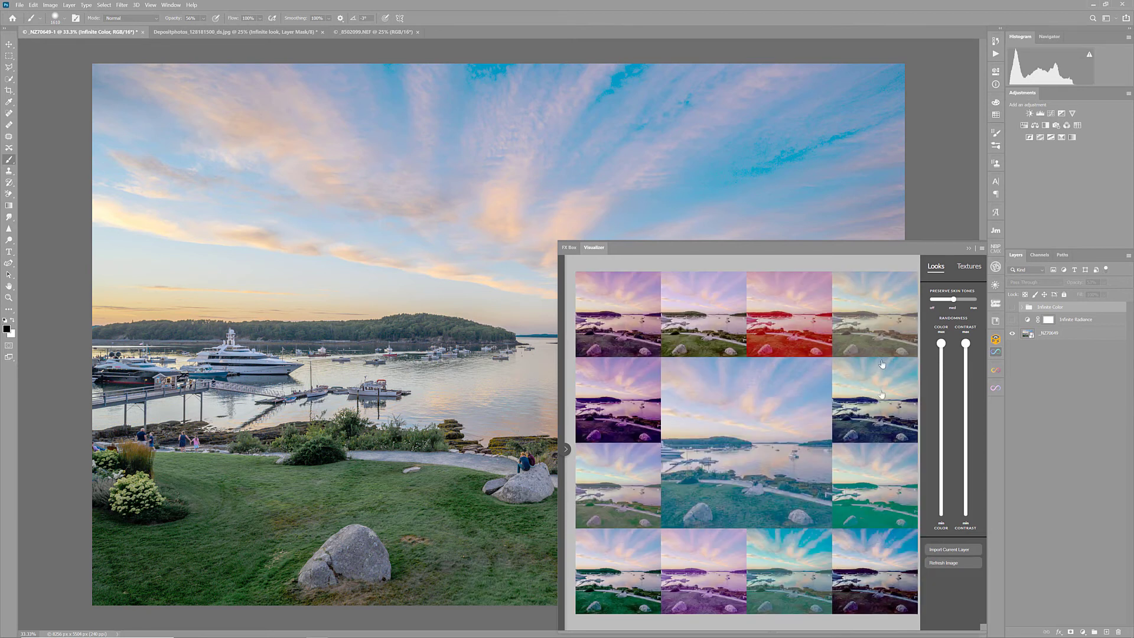
{"action": "left_click", "coordinate": [904, 311]}
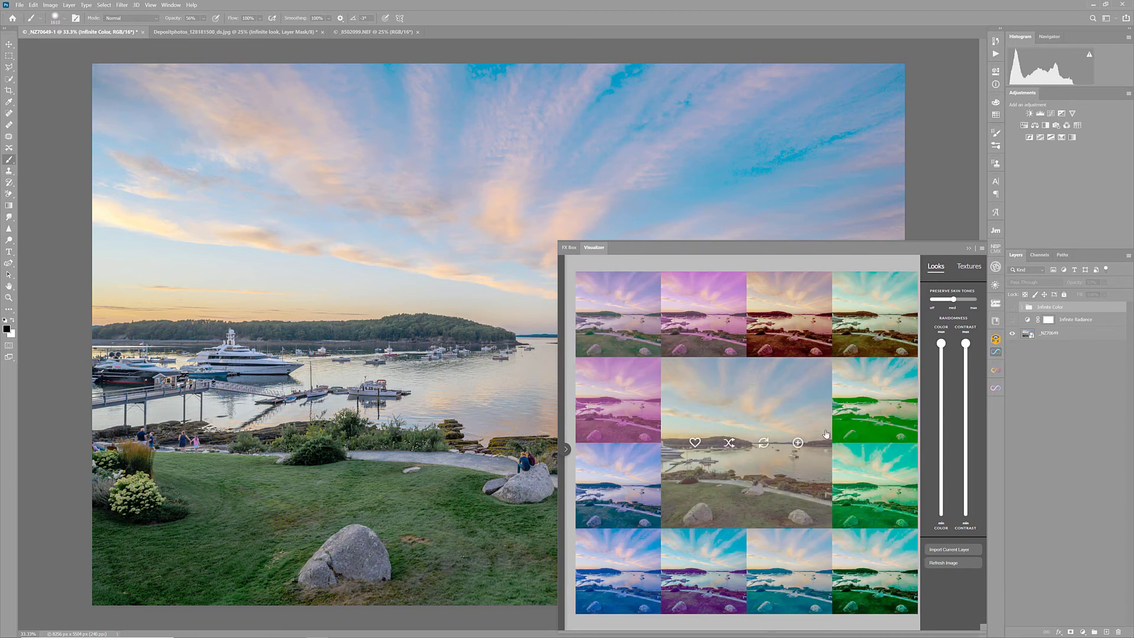
Step: Lower the Visualizer's color randomness to its minimum, apply the central faded look as an Infinite look layer, and close the Visualizer
{"action": "left_click_drag", "start_coordinate": [941, 349], "coordinate": [943, 423]}
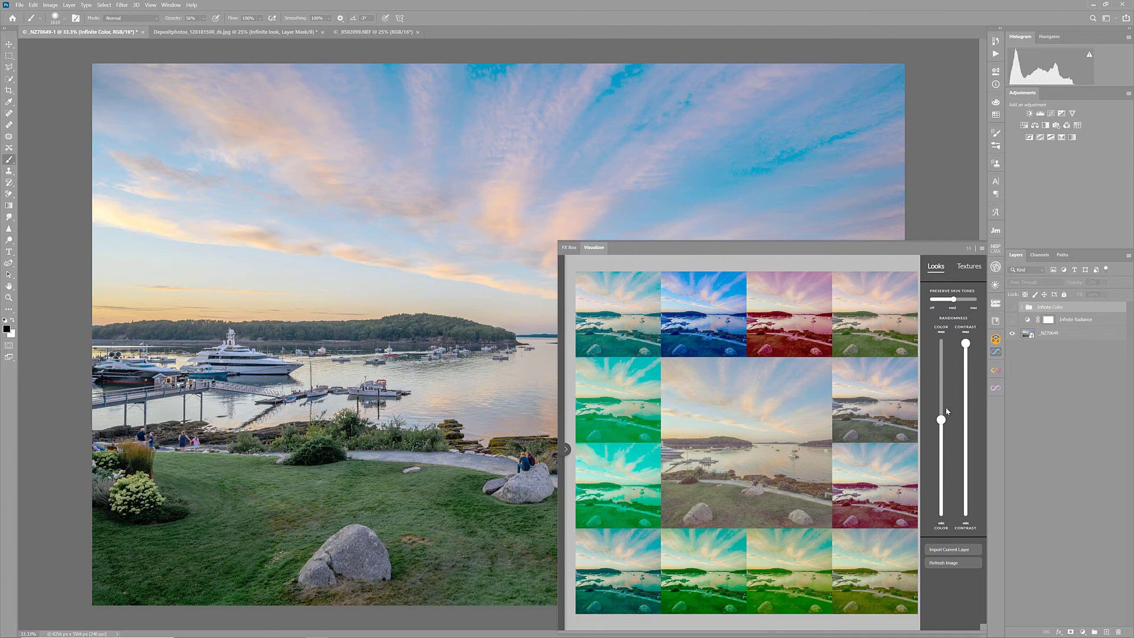
{"action": "left_click_drag", "start_coordinate": [944, 425], "coordinate": [943, 515]}
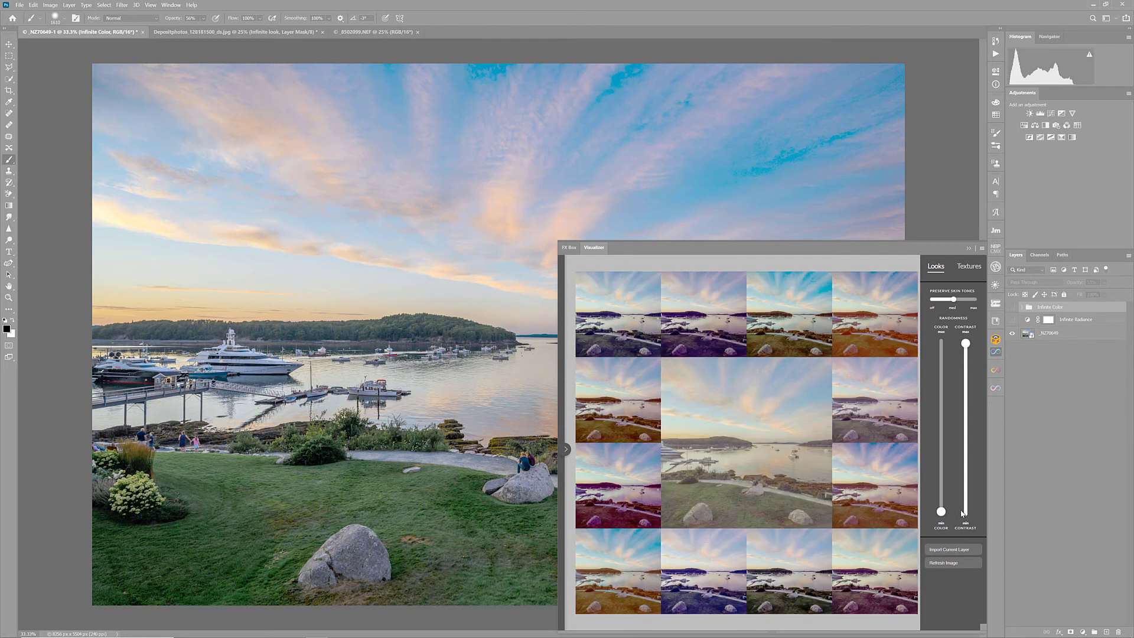
{"action": "mouse_move", "coordinate": [808, 383]}
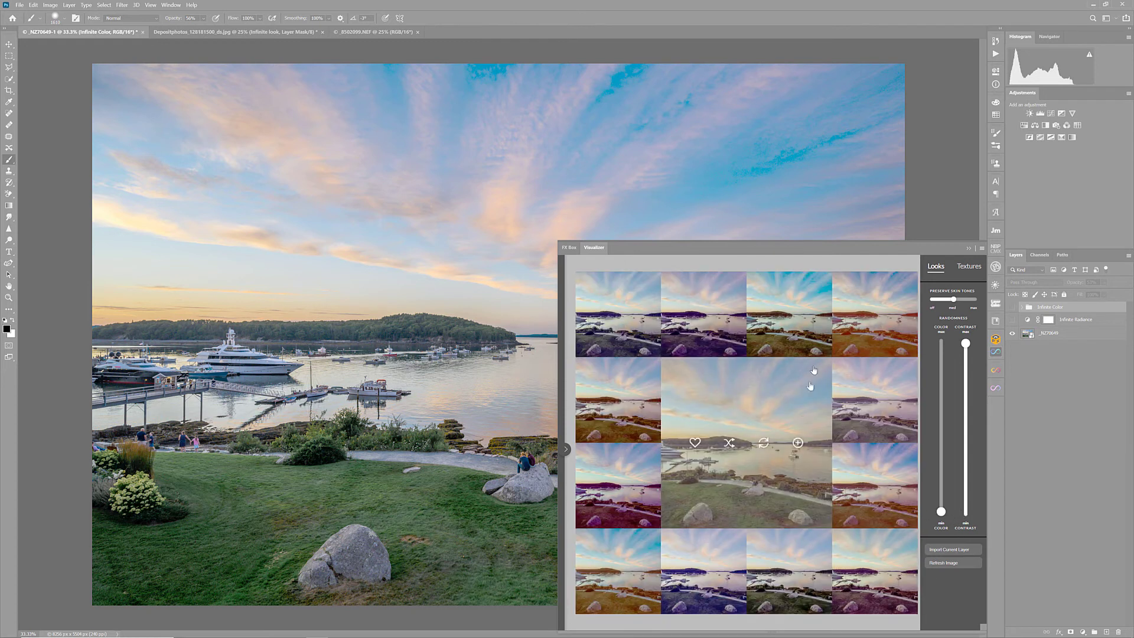
{"action": "left_click", "coordinate": [797, 443]}
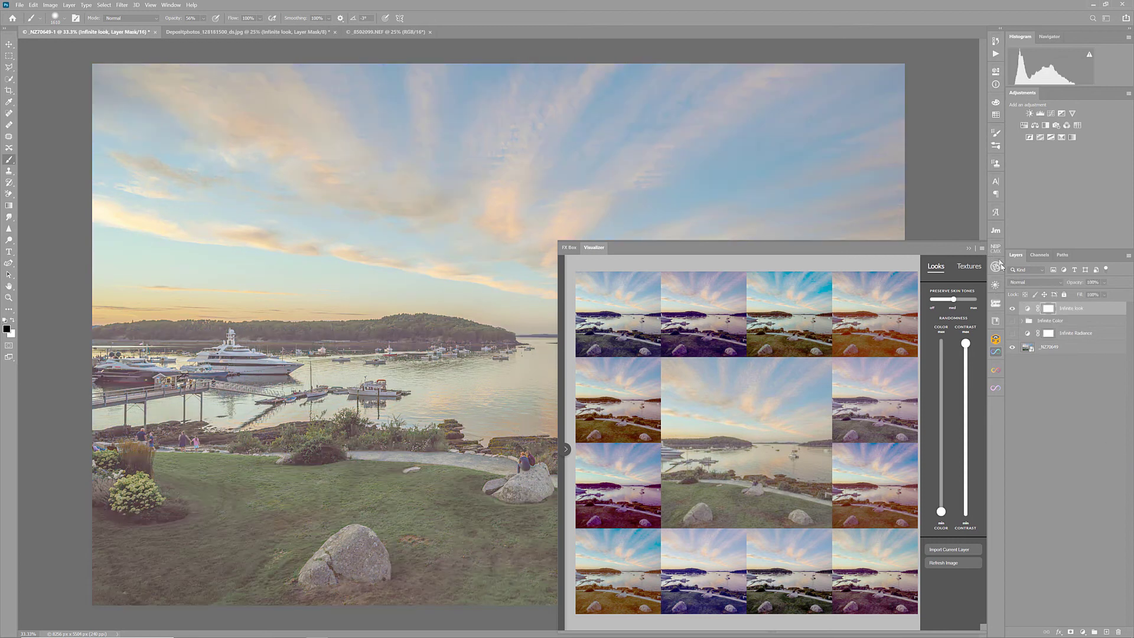
{"action": "left_click", "coordinate": [997, 354]}
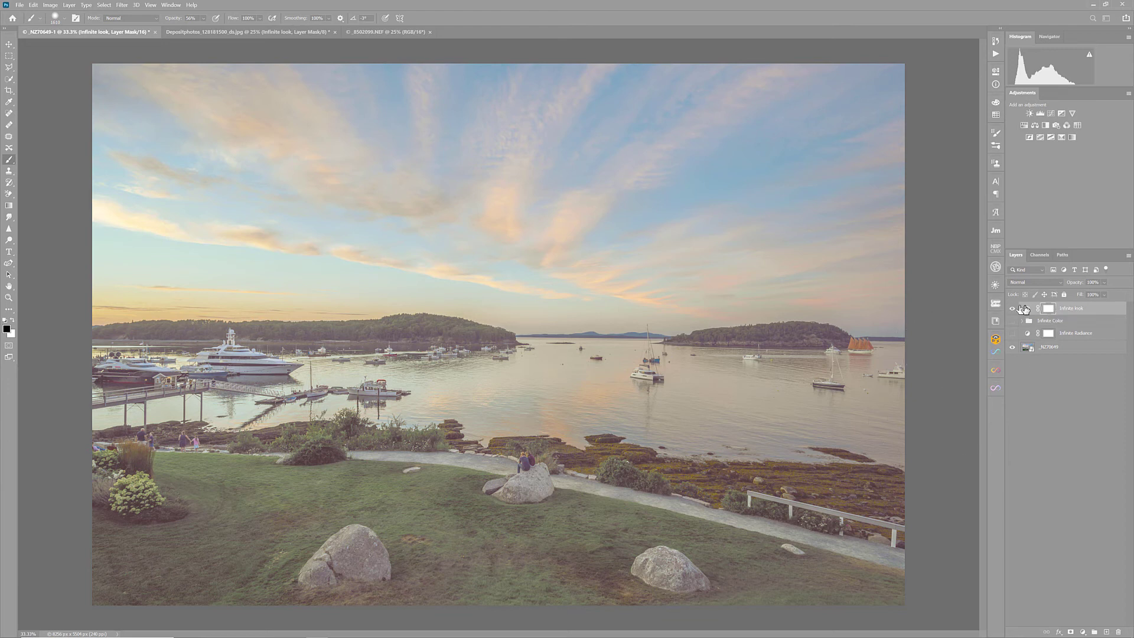
Step: Reduce the Infinite look layer's opacity to 22%, dismissing the calendar reminder
{"action": "left_click", "coordinate": [1105, 283]}
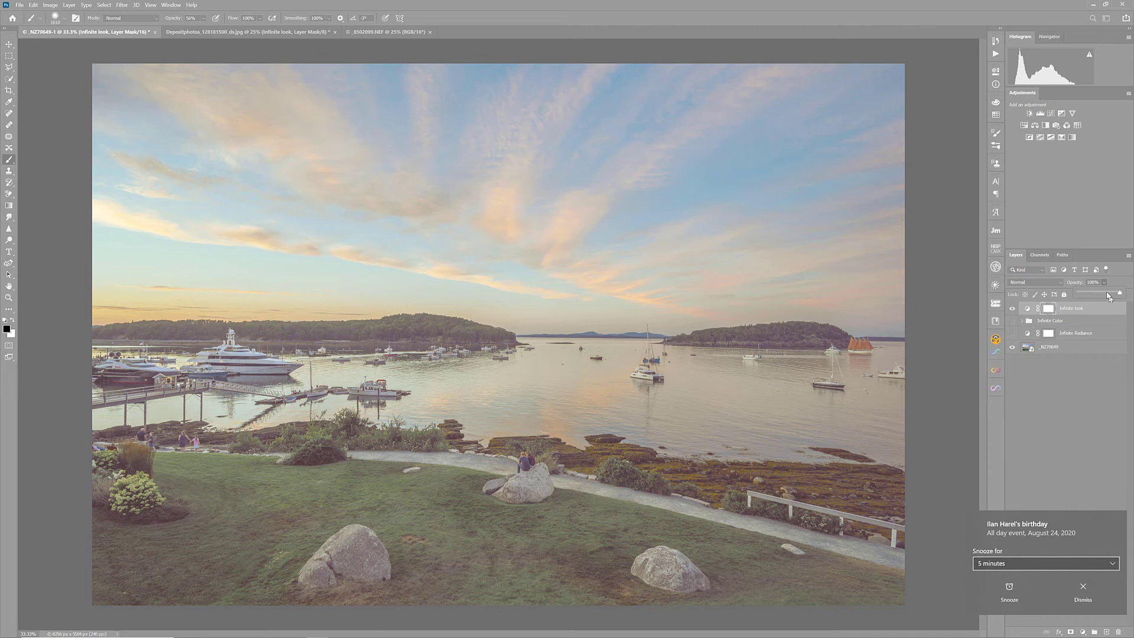
{"action": "left_click", "coordinate": [1083, 590]}
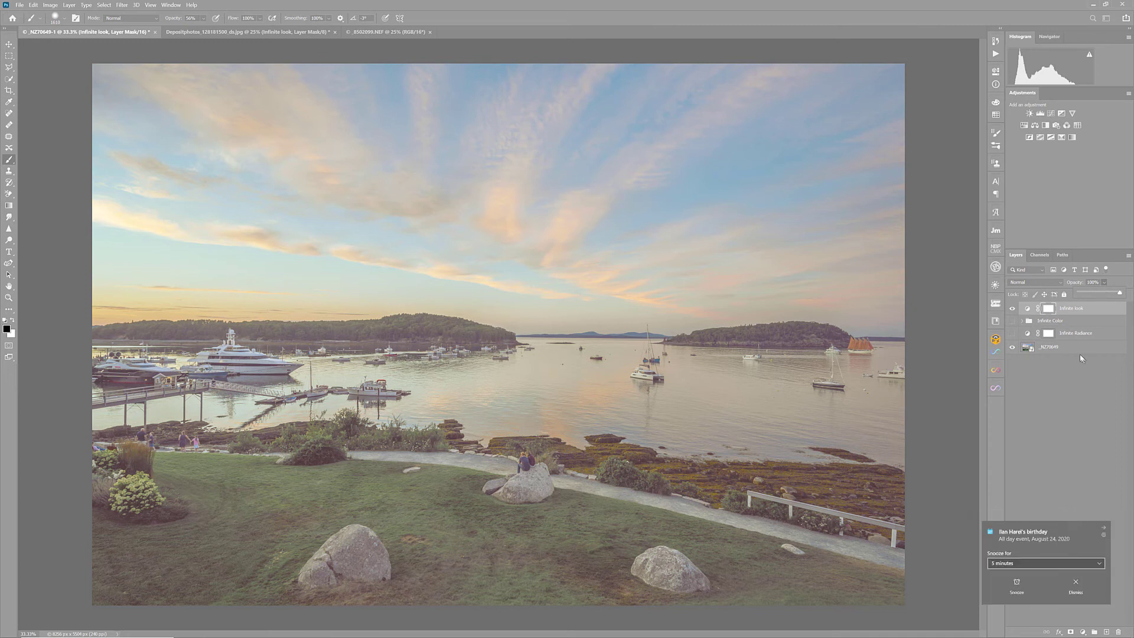
{"action": "left_click", "coordinate": [1098, 292]}
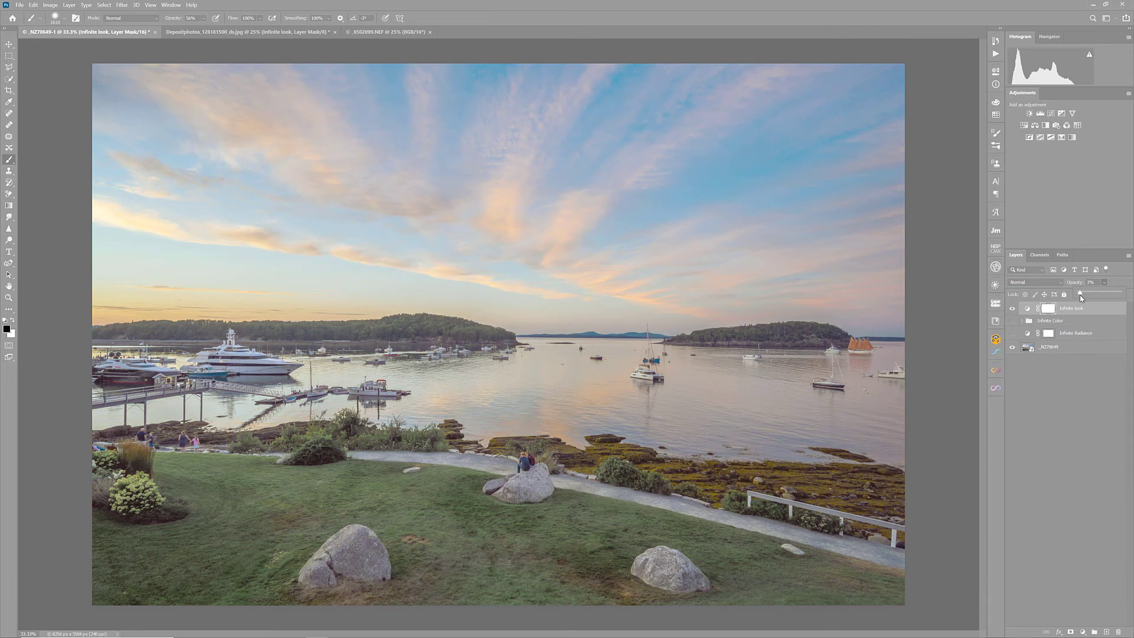
{"action": "left_click", "coordinate": [1081, 294]}
{"action": "left_click_drag", "start_coordinate": [1093, 300], "coordinate": [1090, 298]}
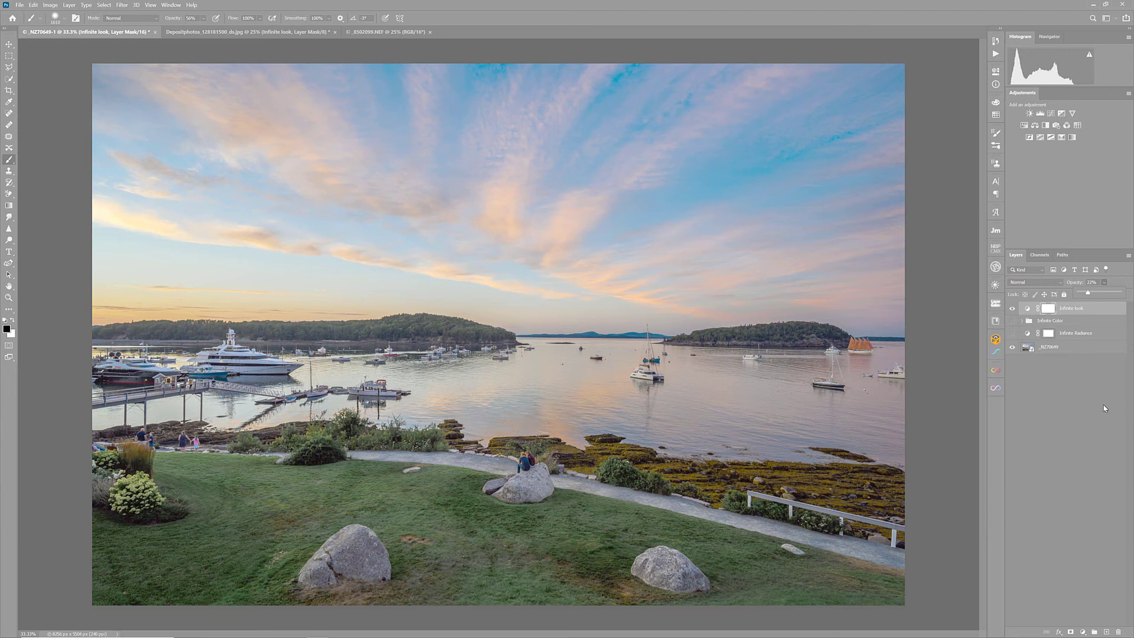
Step: Raise the Visualizer's color randomness to its maximum and apply a contrasty teal look to the harbor as a second Infinite look layer
{"action": "left_click", "coordinate": [996, 352]}
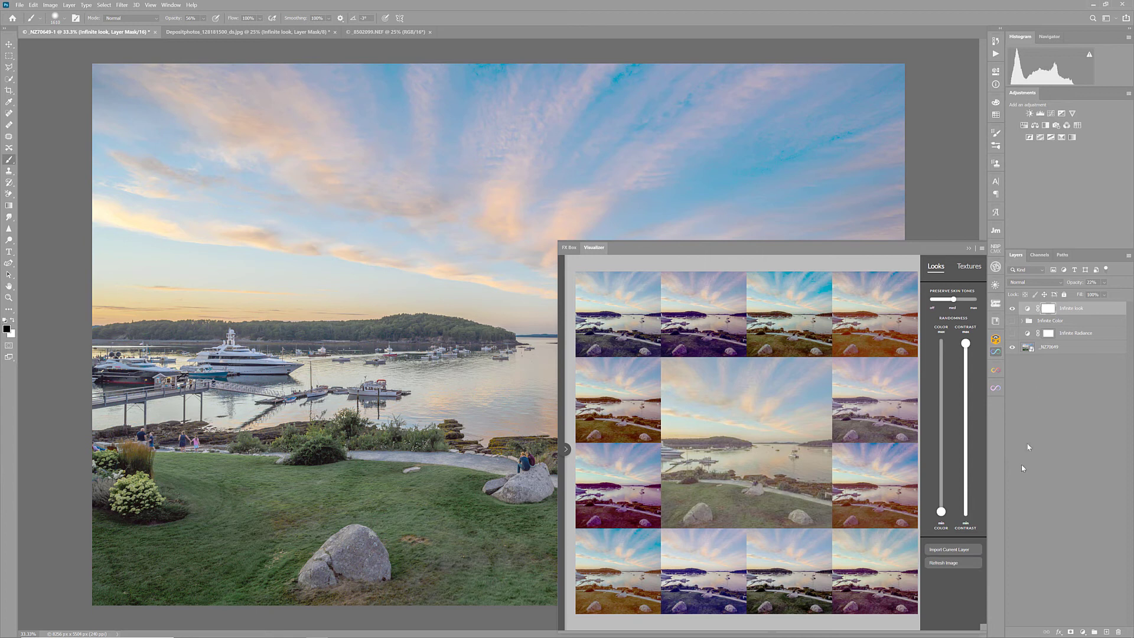
{"action": "left_click", "coordinate": [954, 562]}
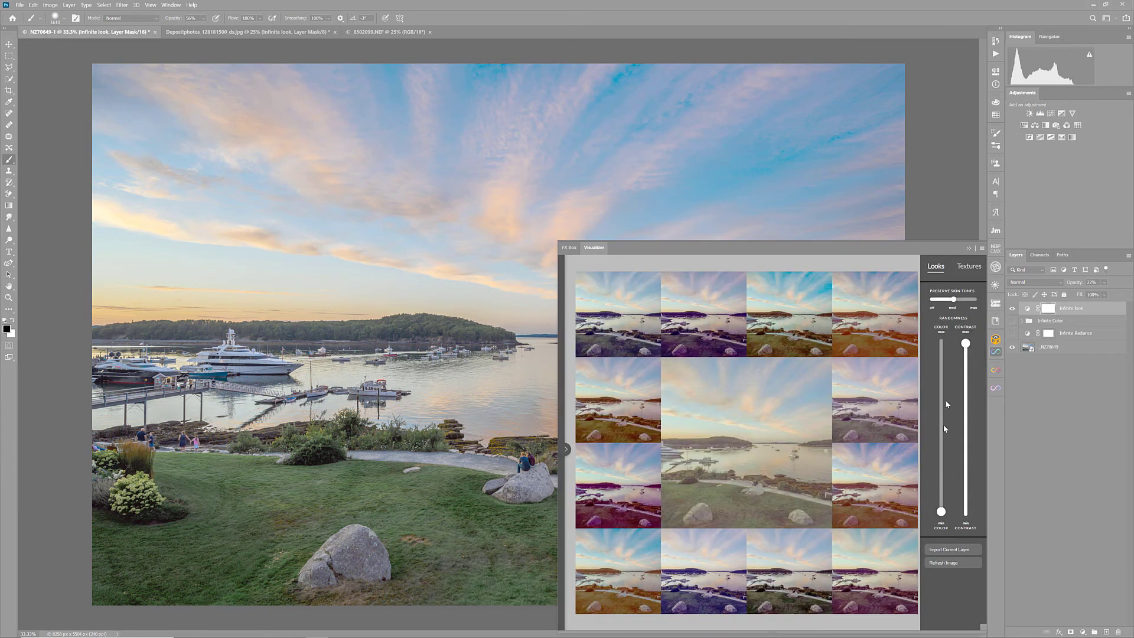
{"action": "left_click", "coordinate": [941, 354]}
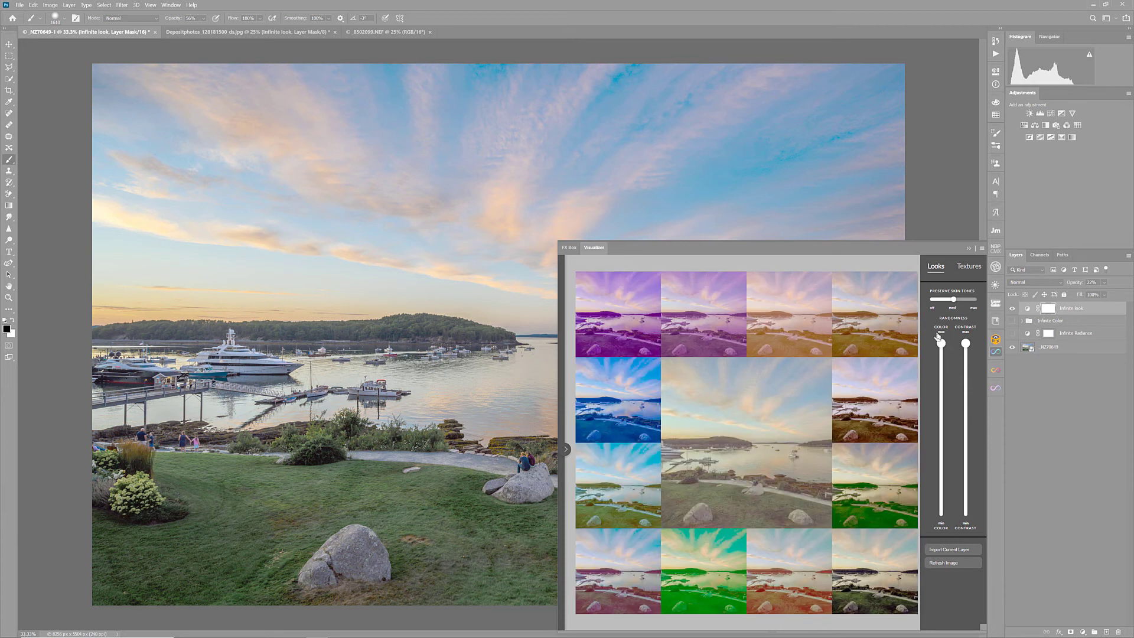
{"action": "left_click", "coordinate": [797, 570]}
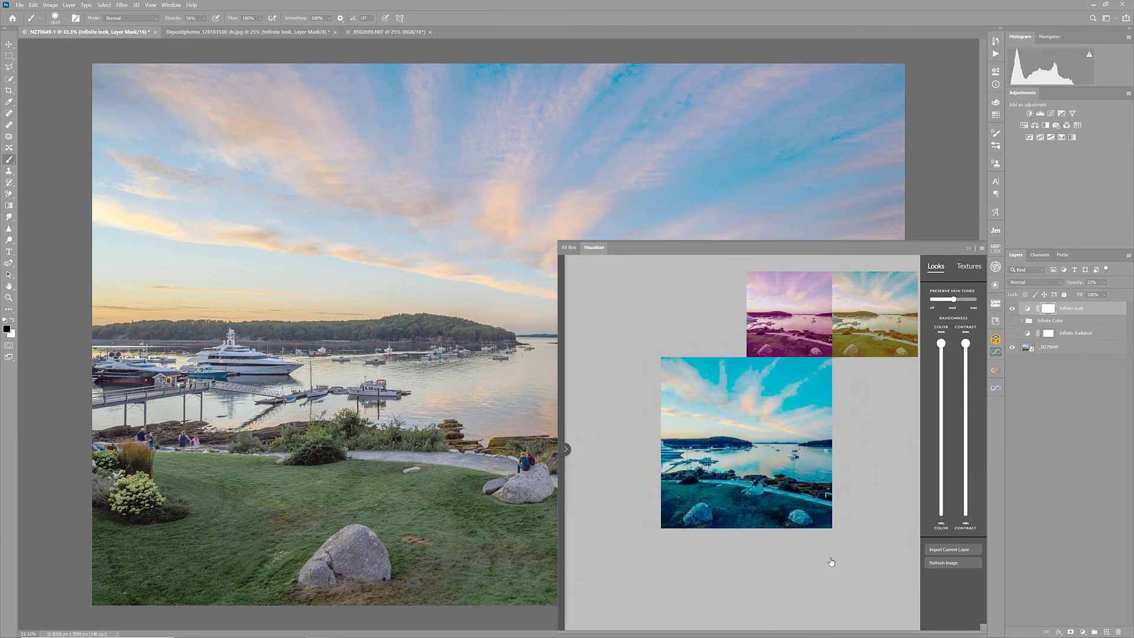
{"action": "left_click", "coordinate": [797, 442]}
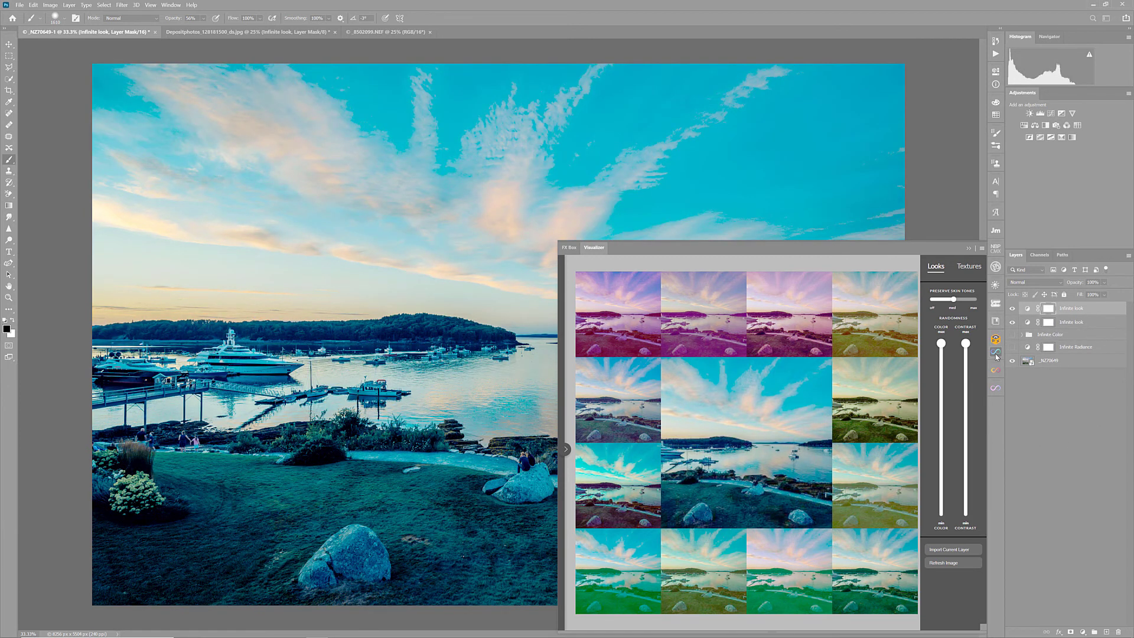
{"action": "left_click", "coordinate": [996, 355]}
Step: Lower the teal Infinite look layer's opacity and, with the brush at 100% opacity, mask the look off the lawn and foreground
{"action": "left_click", "coordinate": [1105, 283]}
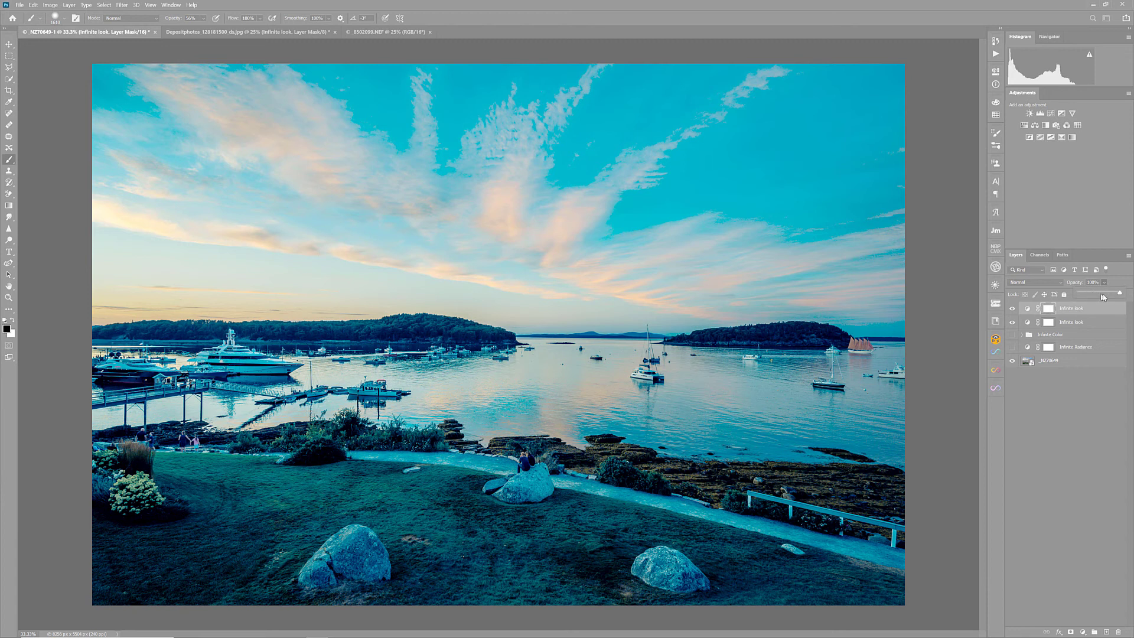
{"action": "left_click_drag", "start_coordinate": [1102, 298], "coordinate": [1088, 298]}
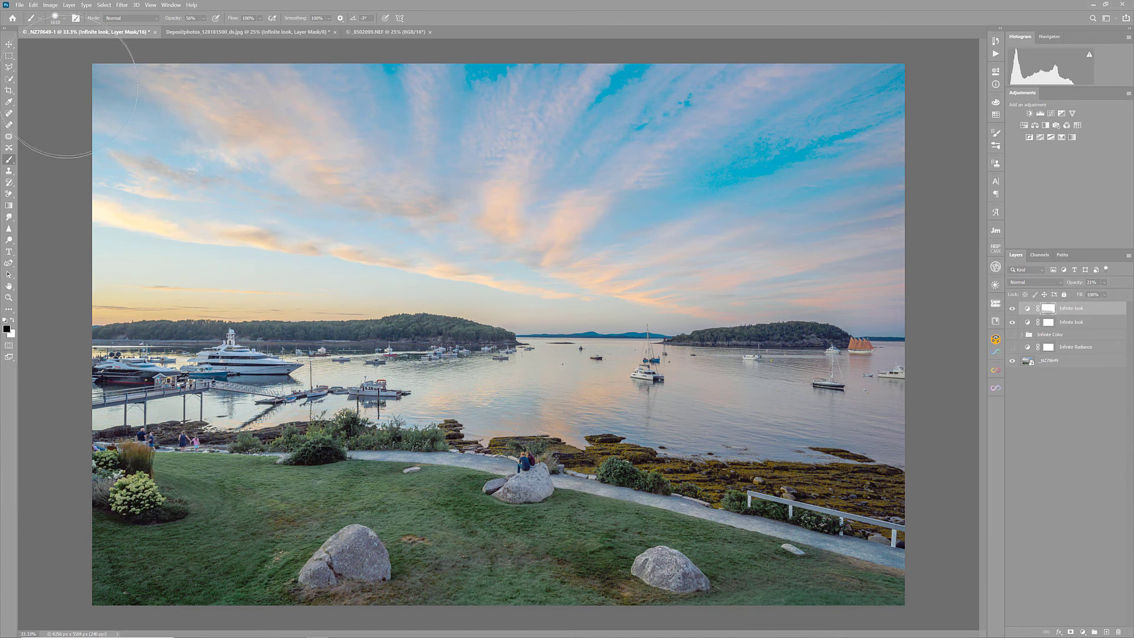
{"action": "left_click", "coordinate": [204, 19]}
{"action": "left_click_drag", "start_coordinate": [230, 31], "coordinate": [256, 37]}
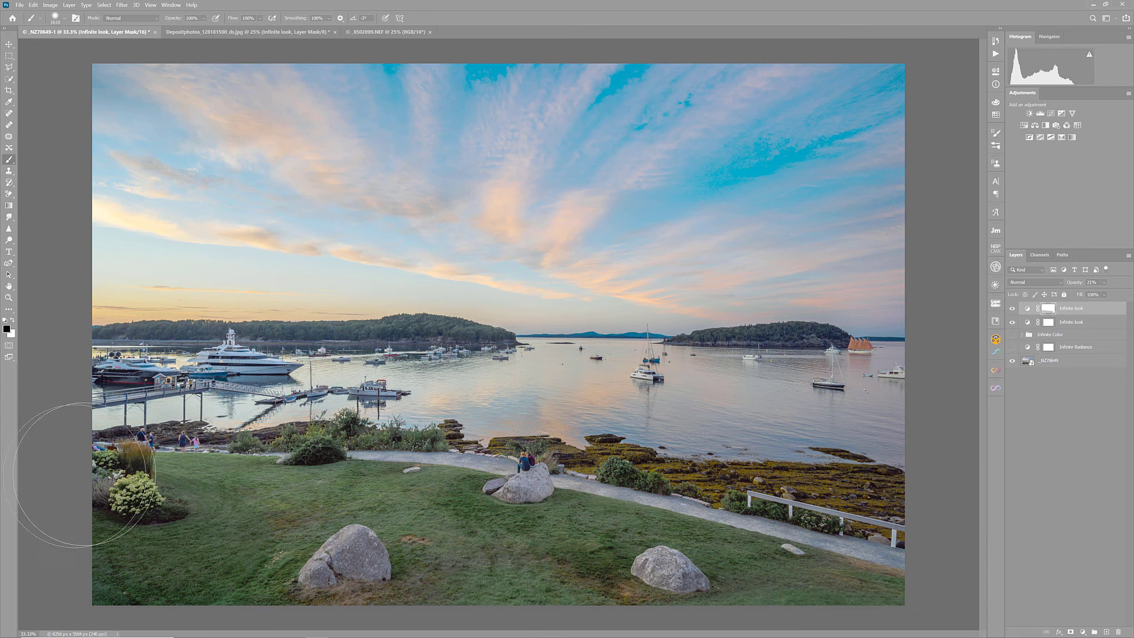
{"action": "mouse_move", "coordinate": [791, 576]}
{"action": "left_mouse_down"}
{"action": "mouse_move", "coordinate": [195, 564]}
{"action": "mouse_move", "coordinate": [787, 574]}
{"action": "left_mouse_up"}
Step: Hide both Infinite look layers and compare the harbor image with the Infinite Radiance layer on and off
{"action": "left_click_drag", "start_coordinate": [1012, 321], "coordinate": [1012, 307]}
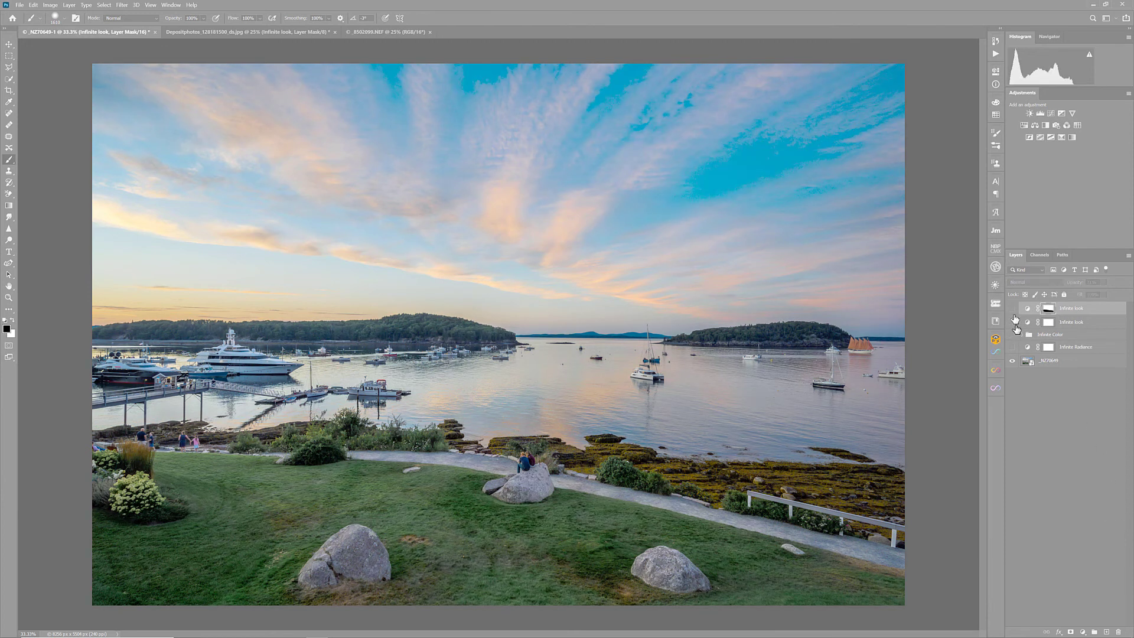
{"action": "left_click", "coordinate": [1013, 347]}
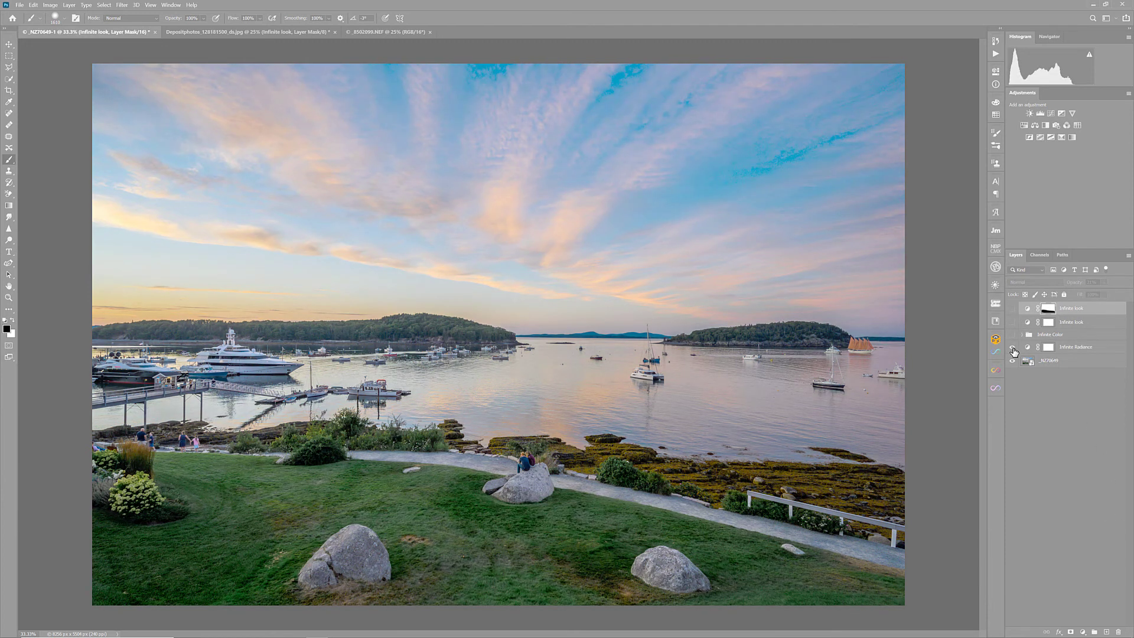
{"action": "left_click", "coordinate": [1012, 347]}
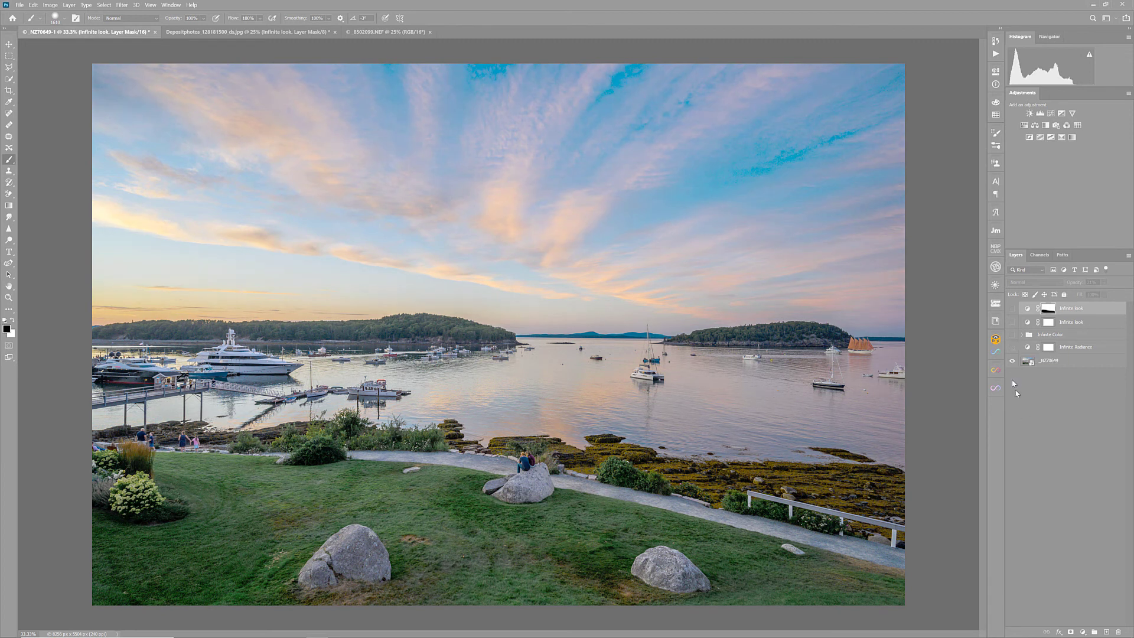
{"action": "left_click", "coordinate": [1012, 347]}
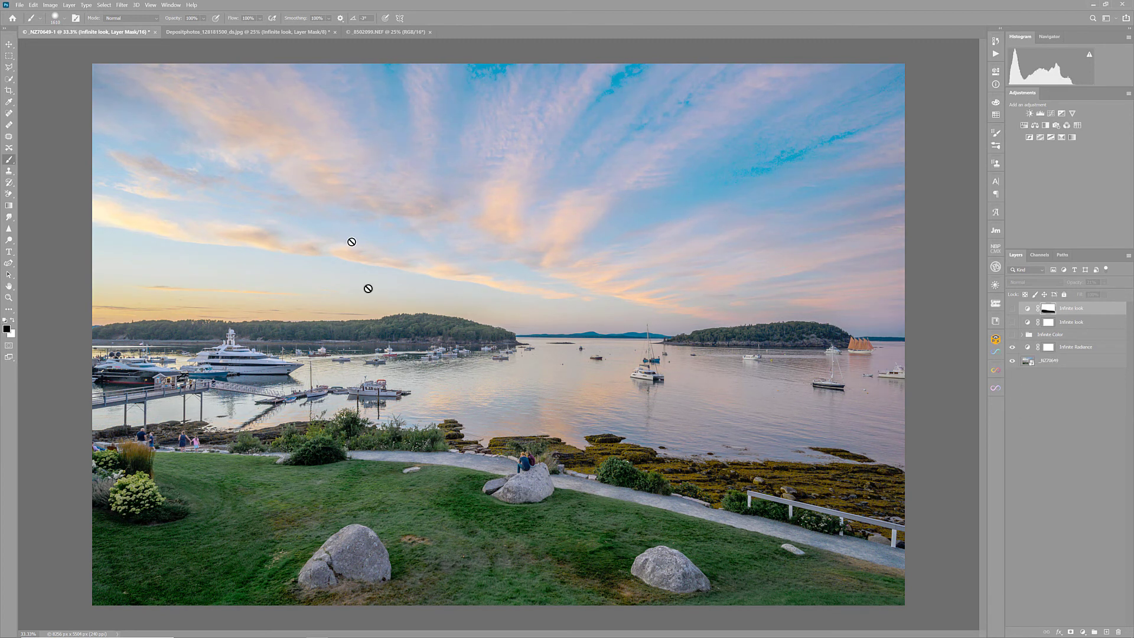
{"action": "left_click", "coordinate": [1013, 347]}
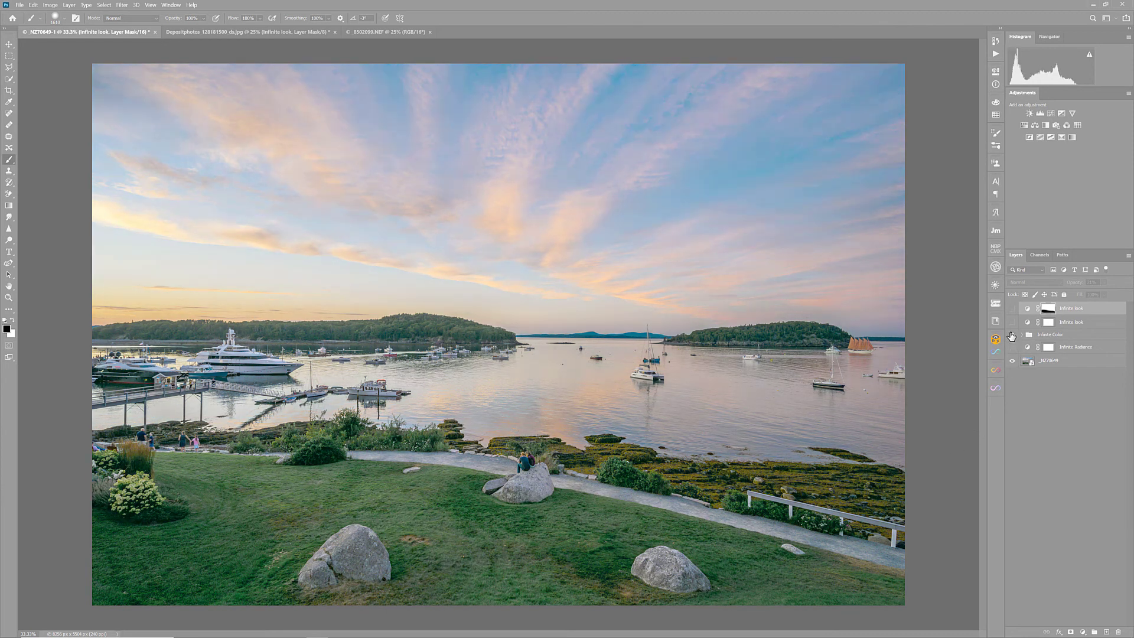
Step: Compare the harbor's Infinite Color group, its two Infinite look layers, and Infinite Color combined with Infinite Radiance against the ungraded photo
{"action": "mouse_move", "coordinate": [1012, 335]}
{"action": "left_mouse_down"}
{"action": "mouse_move", "coordinate": [1014, 308]}
{"action": "mouse_move", "coordinate": [1014, 341]}
{"action": "left_mouse_up"}
{"action": "left_click", "coordinate": [1013, 322]}
{"action": "left_click", "coordinate": [1013, 308]}
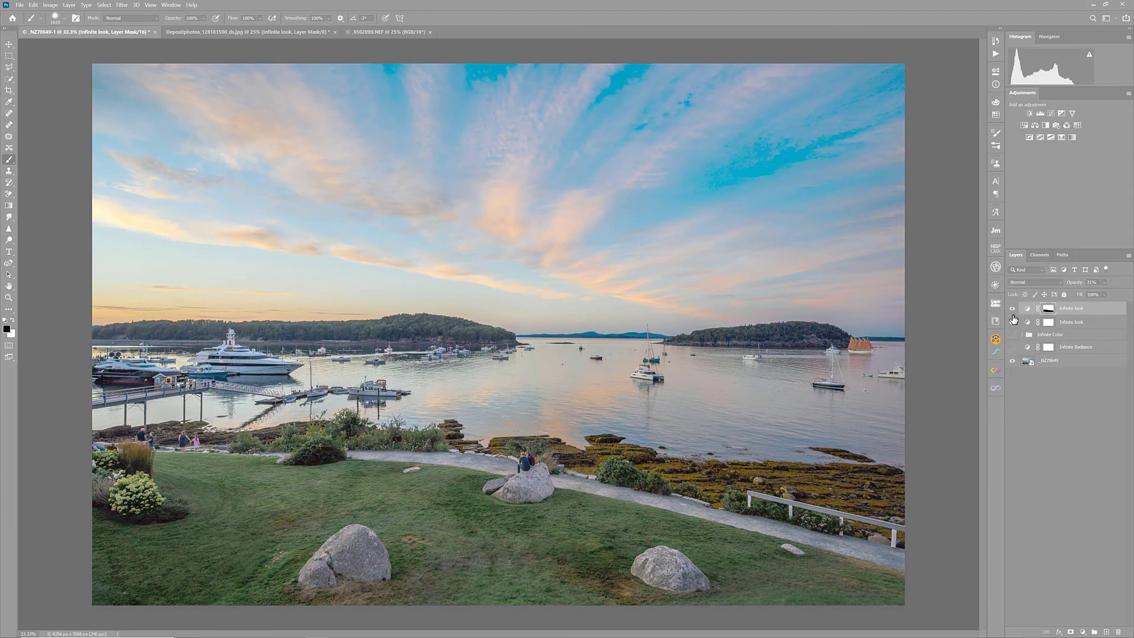
{"action": "left_click", "coordinate": [1013, 308]}
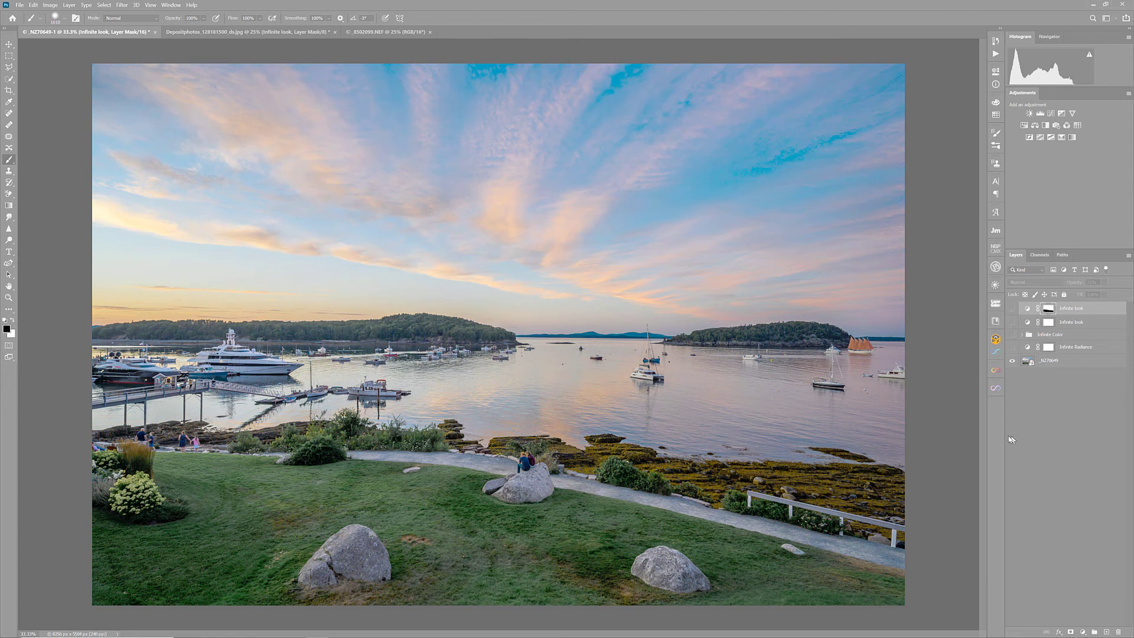
{"action": "left_click", "coordinate": [1013, 334]}
{"action": "left_click", "coordinate": [1014, 348]}
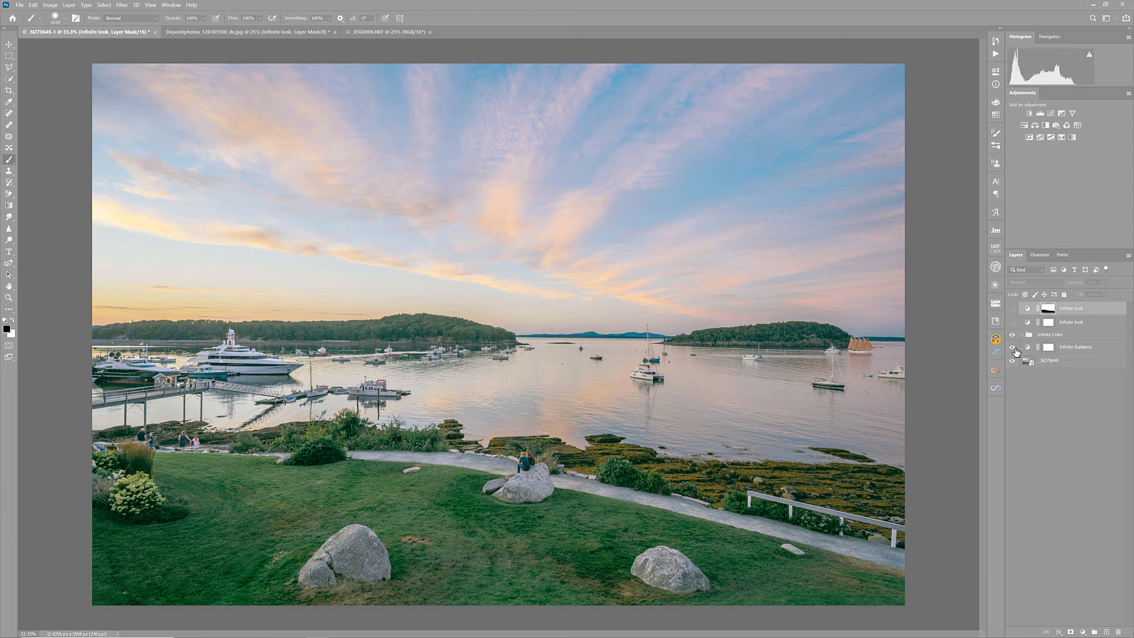
{"action": "left_click", "coordinate": [1013, 347]}
Step: Switch to the portrait of the man in the cap and apply Infinite Color's Harmonize grade
{"action": "left_click", "coordinate": [387, 32]}
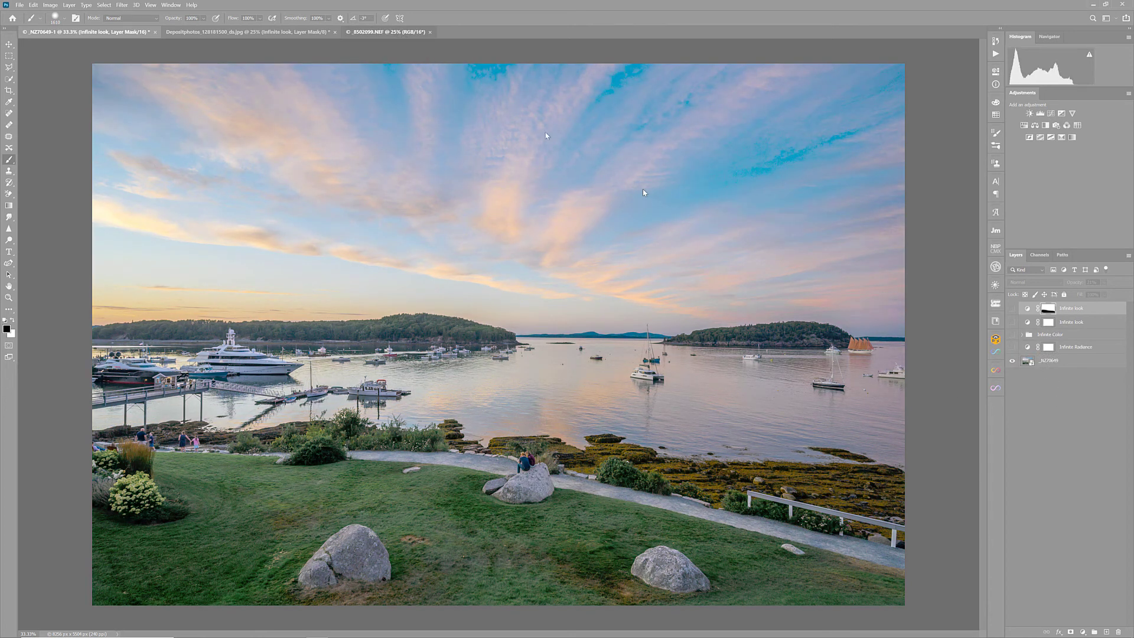
{"action": "left_click", "coordinate": [996, 371]}
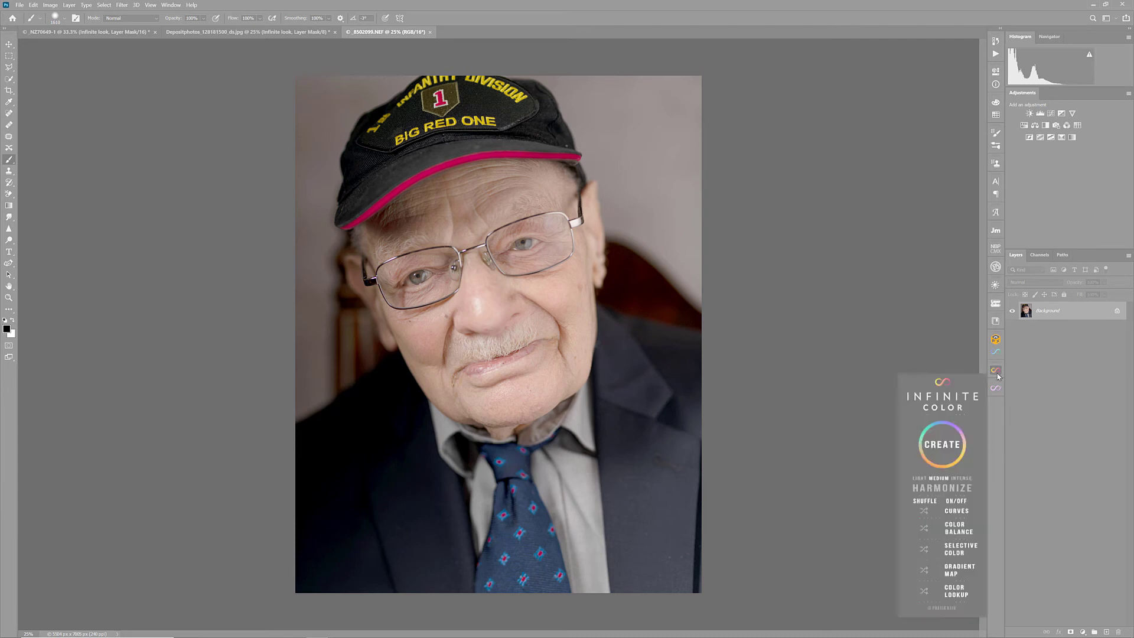
{"action": "left_click", "coordinate": [949, 488]}
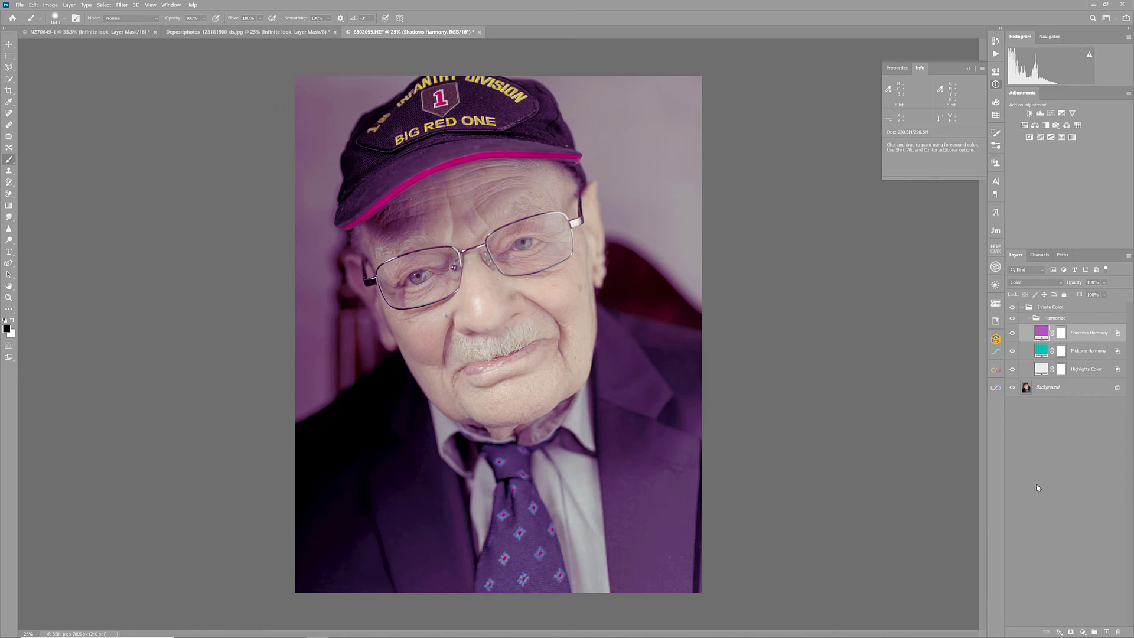
Step: Collapse and delete the portrait's Infinite Color group containing the Harmonize layers
{"action": "left_click", "coordinate": [1019, 307]}
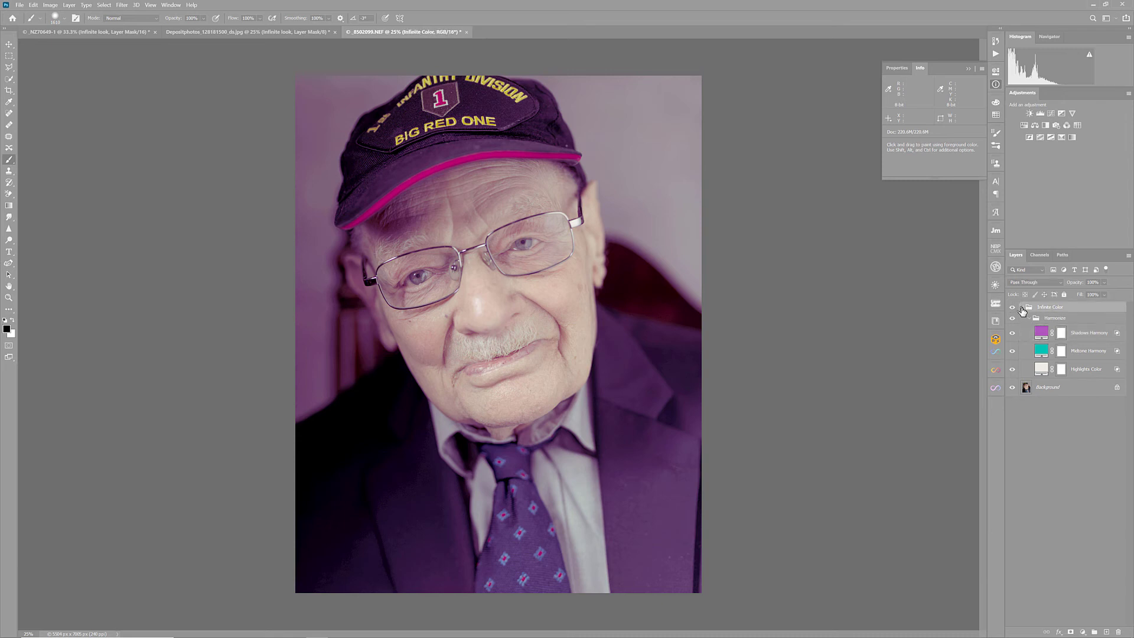
{"action": "left_click", "coordinate": [1022, 308]}
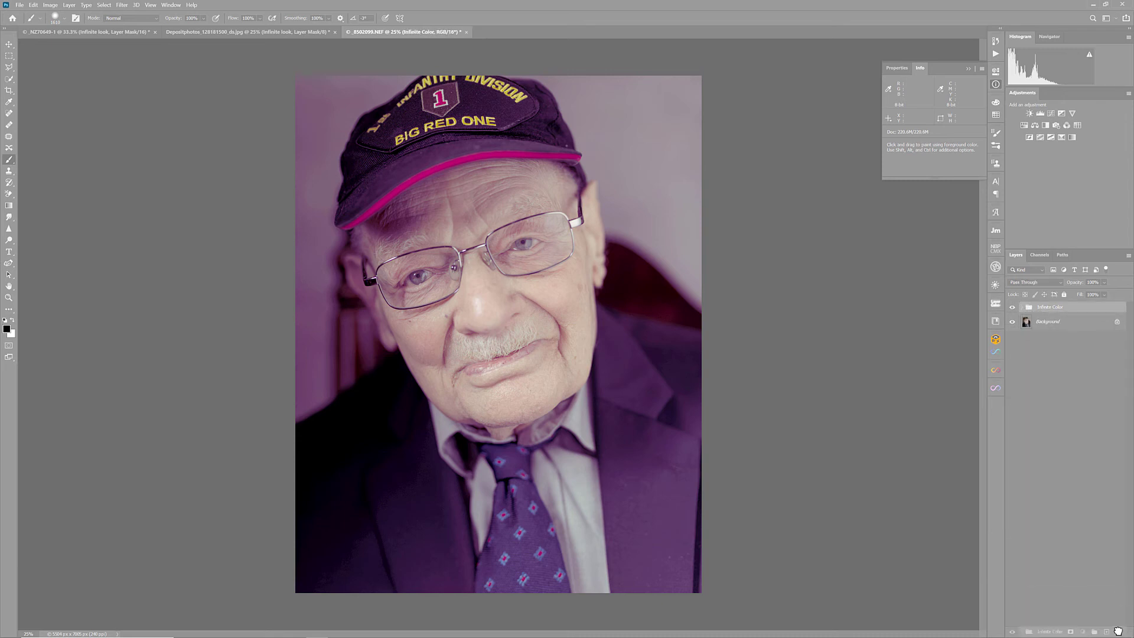
{"action": "left_click", "coordinate": [1119, 631]}
Step: Generate Infinite Color grades for the portrait until a cool navy version results, and compare it with the original
{"action": "left_click", "coordinate": [996, 370]}
{"action": "left_click", "coordinate": [944, 449]}
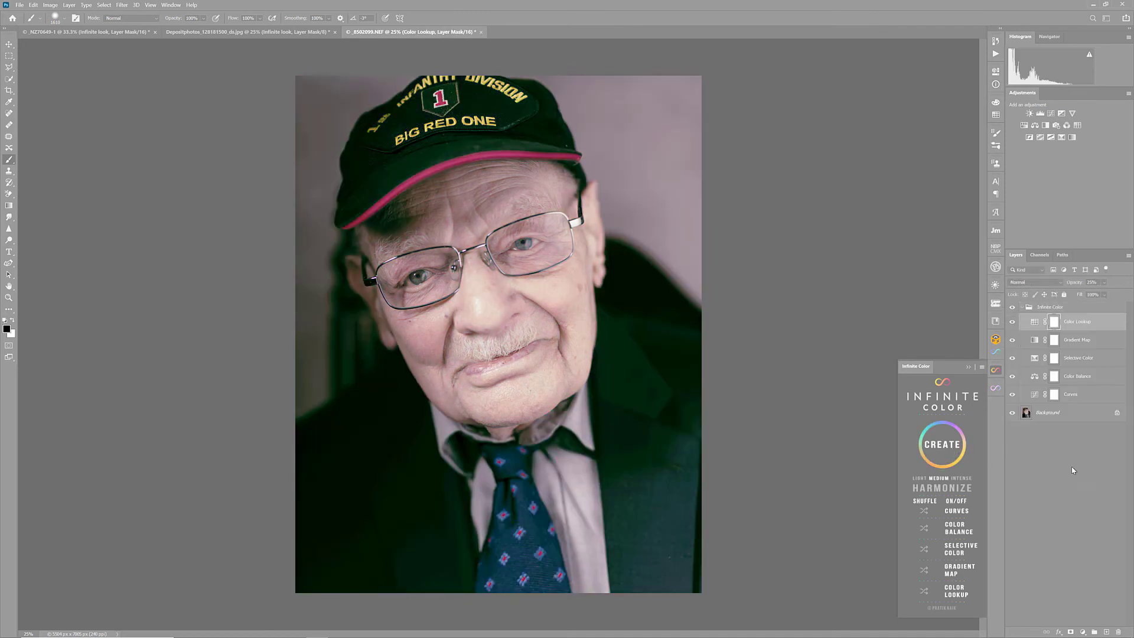
{"action": "left_click", "coordinate": [948, 450]}
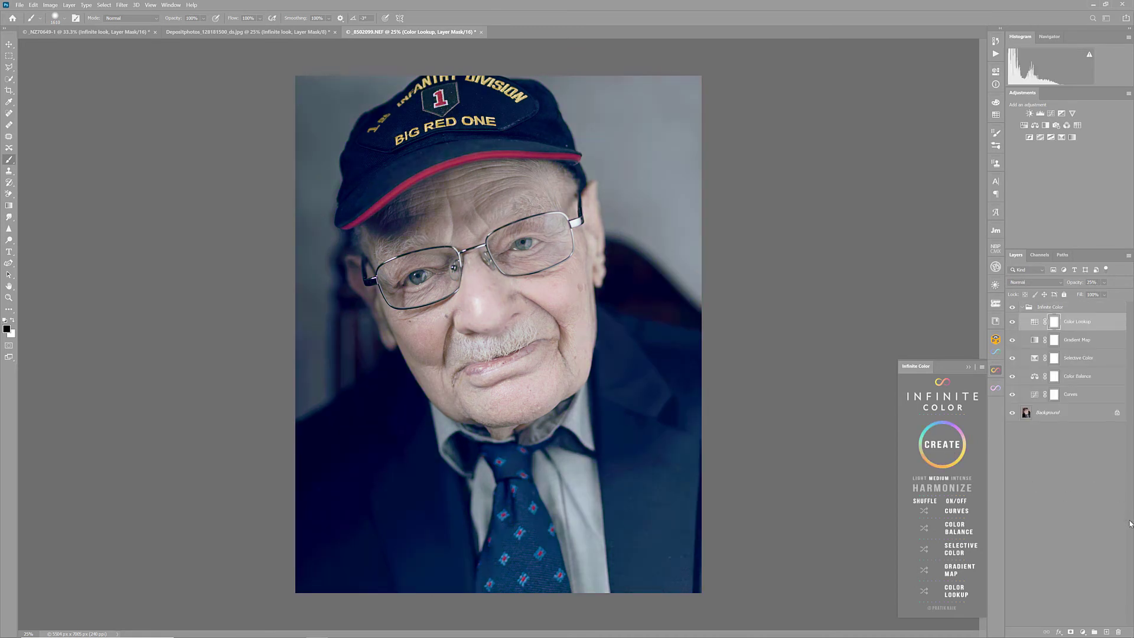
{"action": "left_click", "coordinate": [1013, 308]}
{"action": "left_click", "coordinate": [1012, 307]}
{"action": "left_click", "coordinate": [997, 372]}
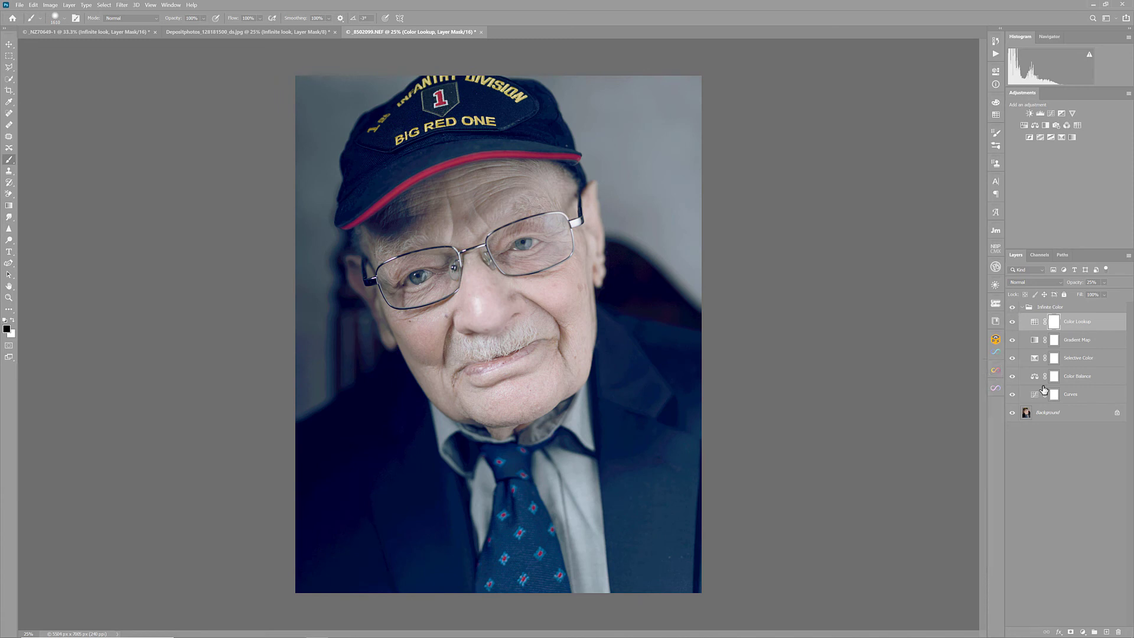
Step: Check the Selective Color layer's effect and paint black on its mask over the man's face
{"action": "left_click", "coordinate": [1012, 359]}
{"action": "left_click", "coordinate": [1012, 360]}
{"action": "left_click", "coordinate": [1040, 359]}
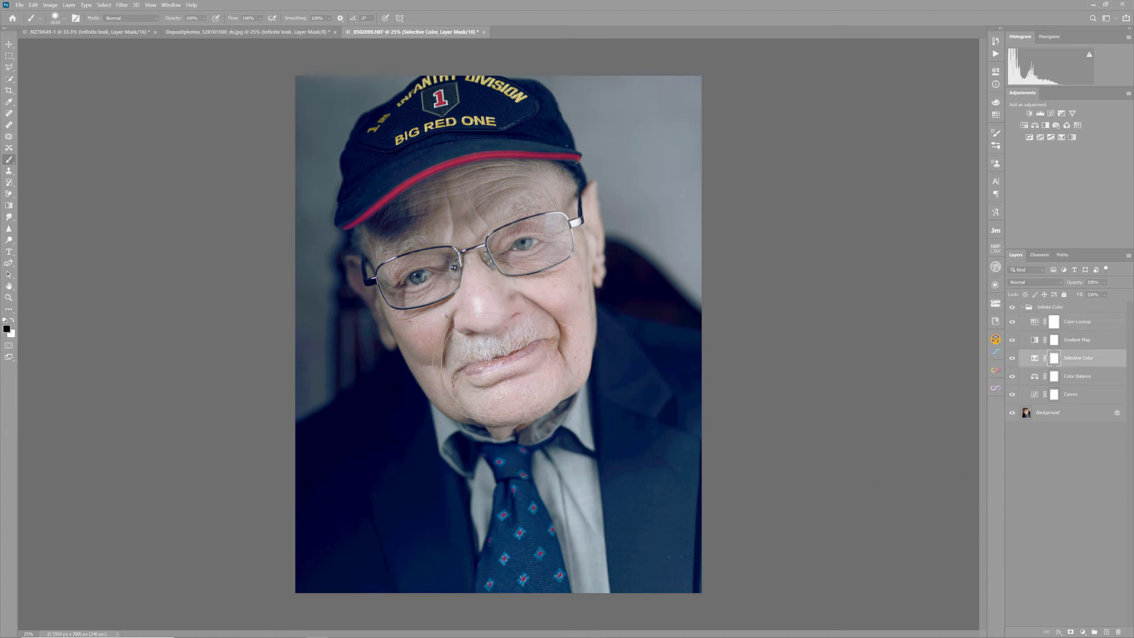
{"action": "mouse_move", "coordinate": [437, 278]}
{"action": "left_mouse_down"}
{"action": "mouse_move", "coordinate": [501, 225]}
{"action": "mouse_move", "coordinate": [555, 226]}
{"action": "mouse_move", "coordinate": [564, 268]}
{"action": "mouse_move", "coordinate": [563, 240]}
{"action": "mouse_move", "coordinate": [503, 197]}
{"action": "mouse_move", "coordinate": [419, 239]}
{"action": "mouse_move", "coordinate": [469, 362]}
{"action": "mouse_move", "coordinate": [567, 378]}
{"action": "left_mouse_up"}
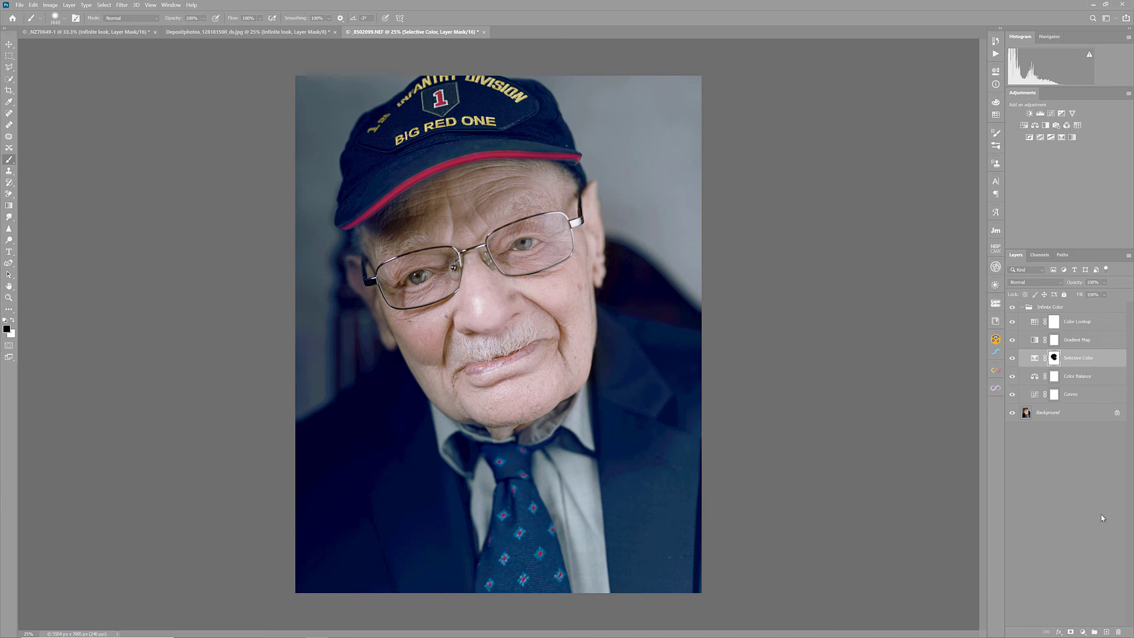
Step: Hide and collapse the Infinite Color group, and refresh the Infinite Looks Visualizer's previews with the portrait
{"action": "left_click", "coordinate": [1013, 308]}
{"action": "left_click", "coordinate": [1022, 307]}
{"action": "left_click", "coordinate": [996, 354]}
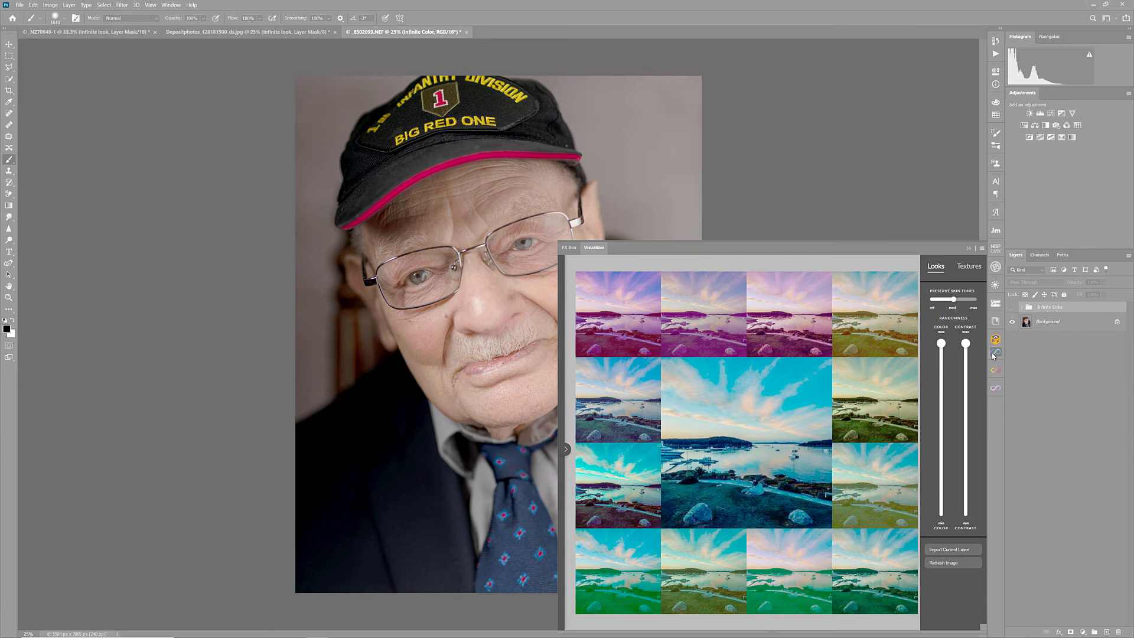
{"action": "left_click", "coordinate": [961, 564]}
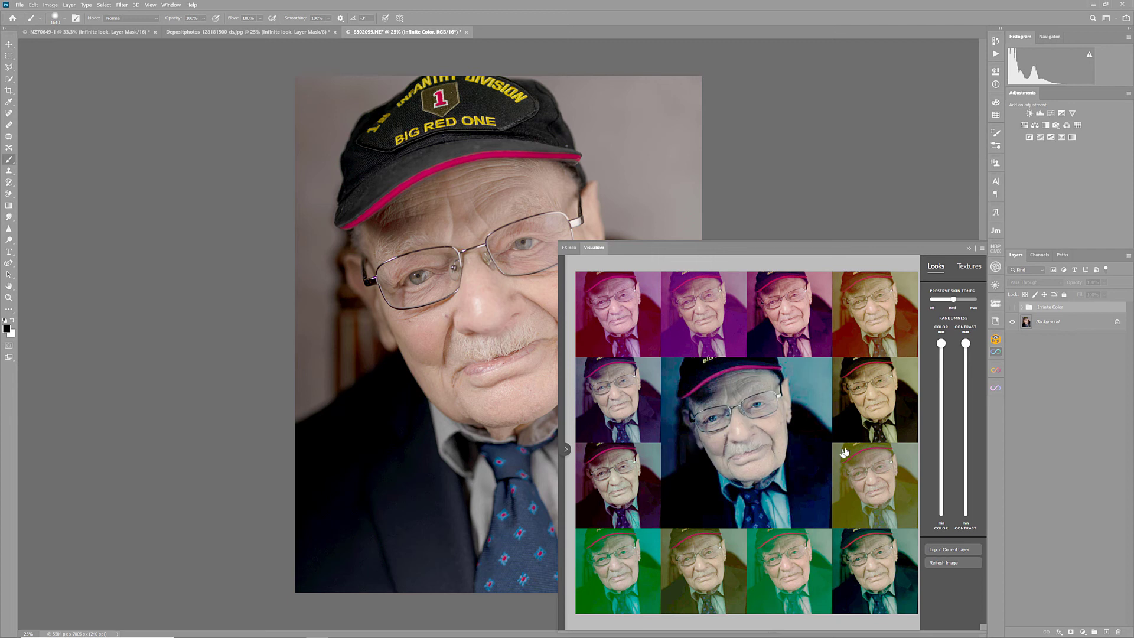
Step: Shuffle through portrait variations in the Visualizer to a cool blue look, and lower the color randomness to its minimum
{"action": "mouse_move", "coordinate": [795, 448]}
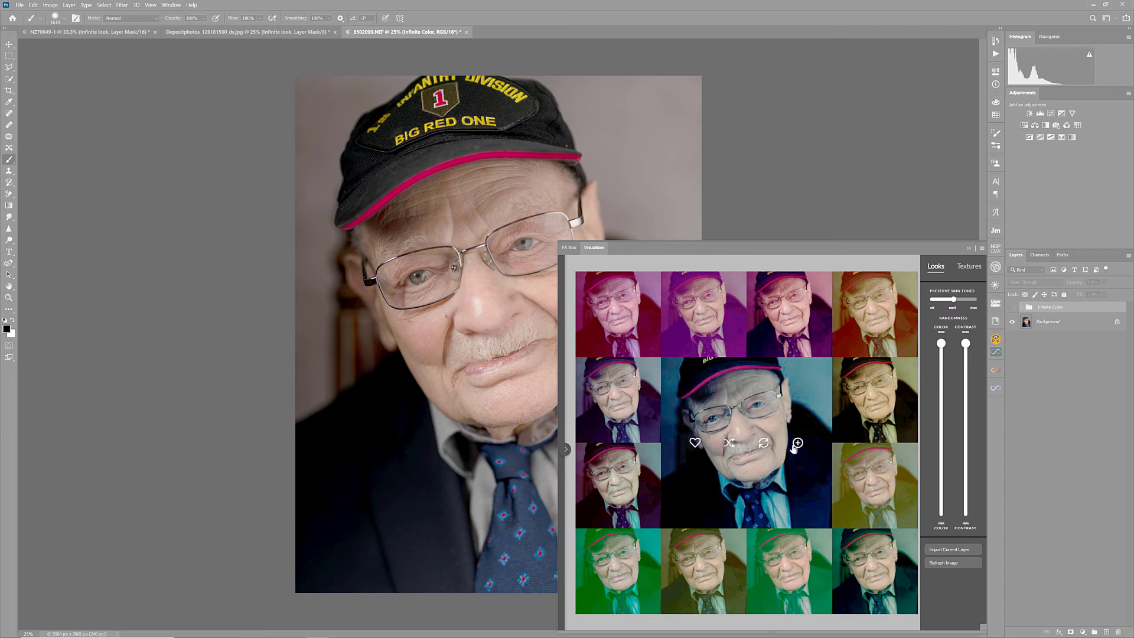
{"action": "left_click", "coordinate": [730, 444]}
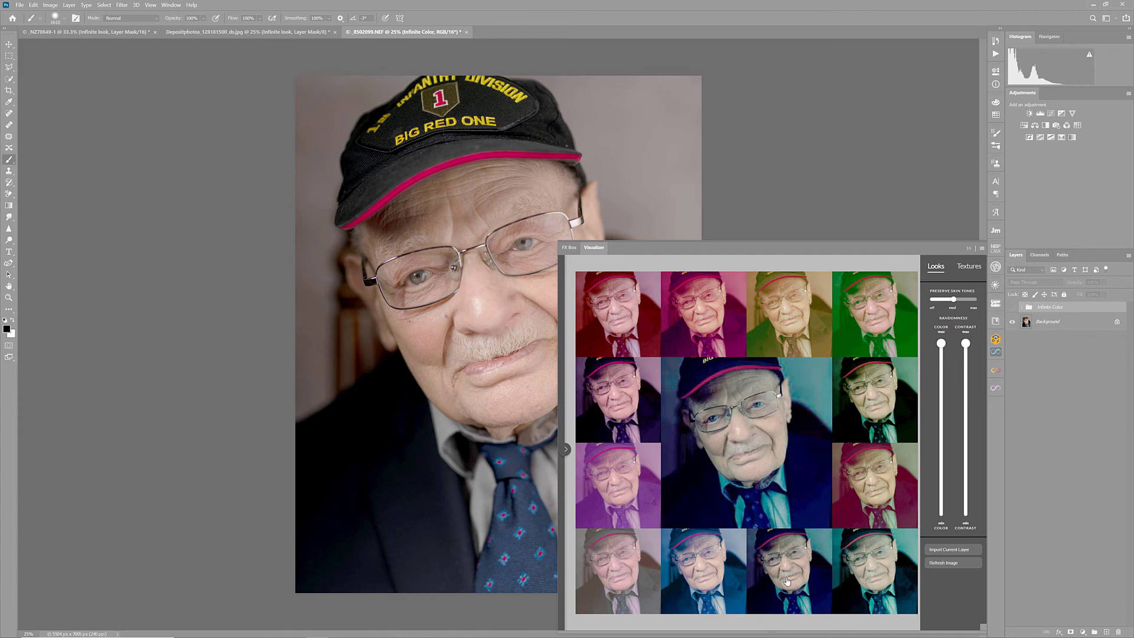
{"action": "left_click", "coordinate": [799, 485]}
{"action": "left_click", "coordinate": [627, 492]}
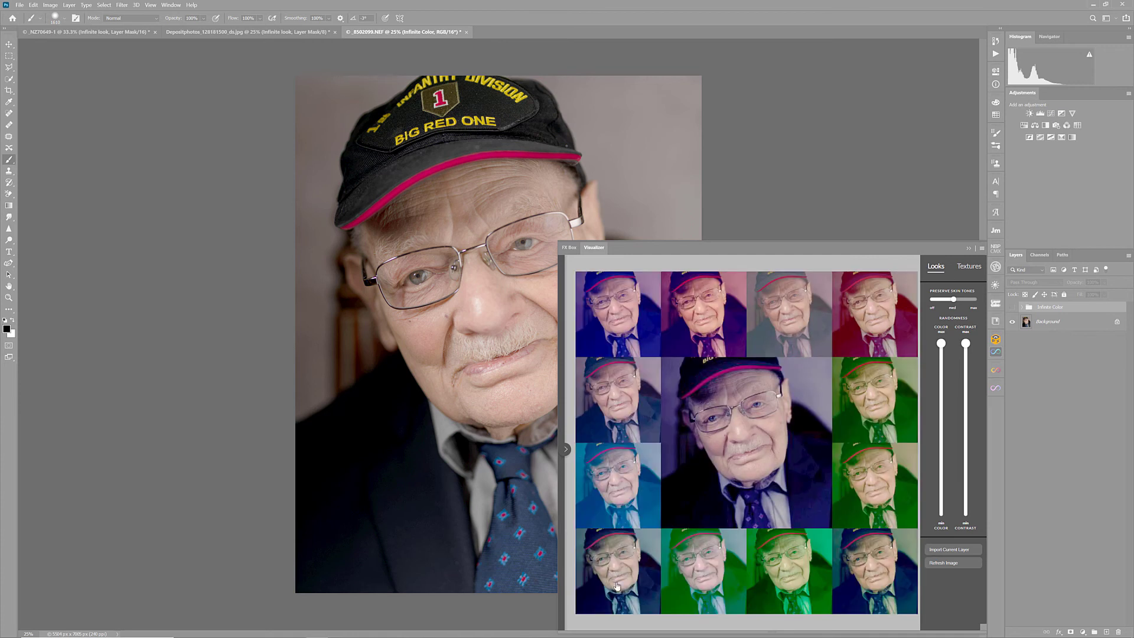
{"action": "left_click", "coordinate": [617, 586]}
{"action": "left_click", "coordinate": [941, 478]}
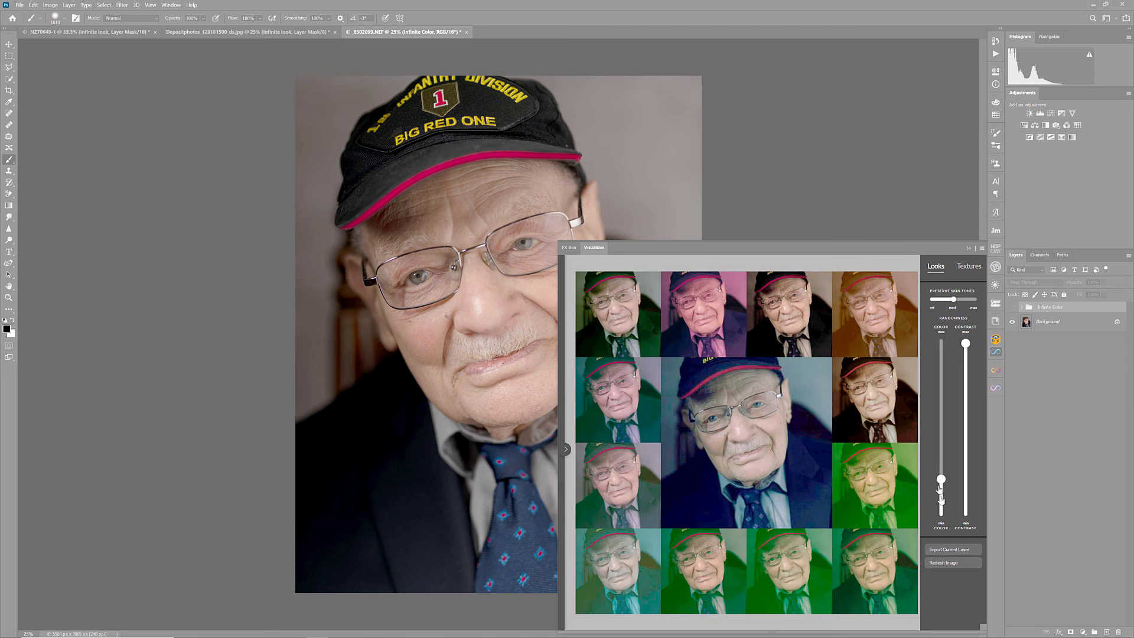
{"action": "left_click_drag", "start_coordinate": [941, 480], "coordinate": [941, 512]}
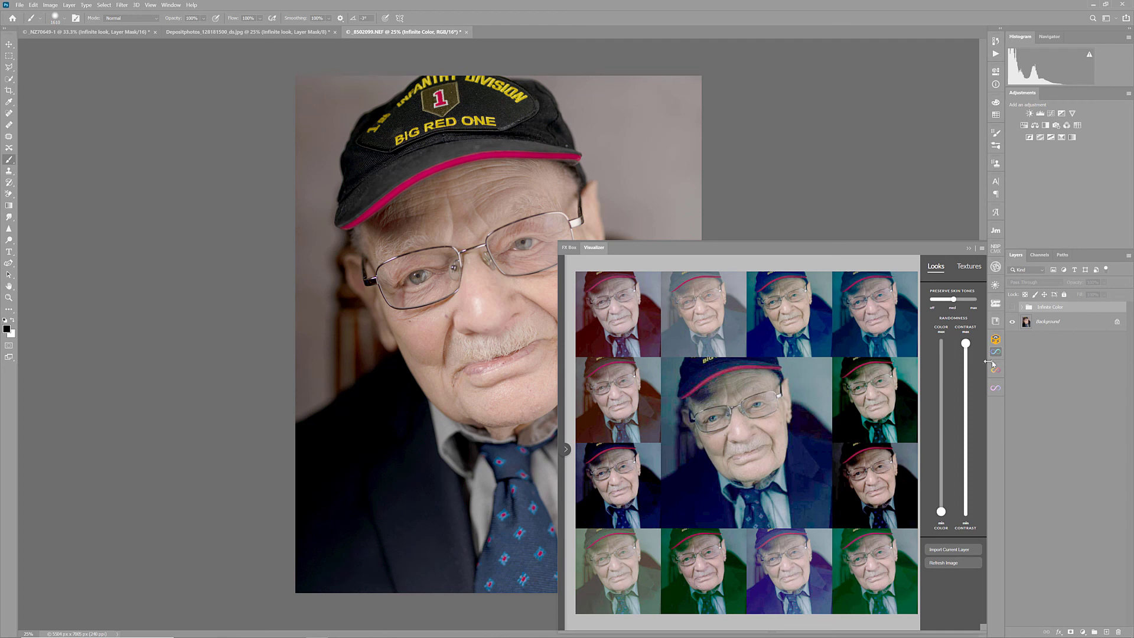
Step: Try Preserve Skin Tones at its maximum and off, and return it to mid
{"action": "left_click_drag", "start_coordinate": [953, 300], "coordinate": [974, 299]}
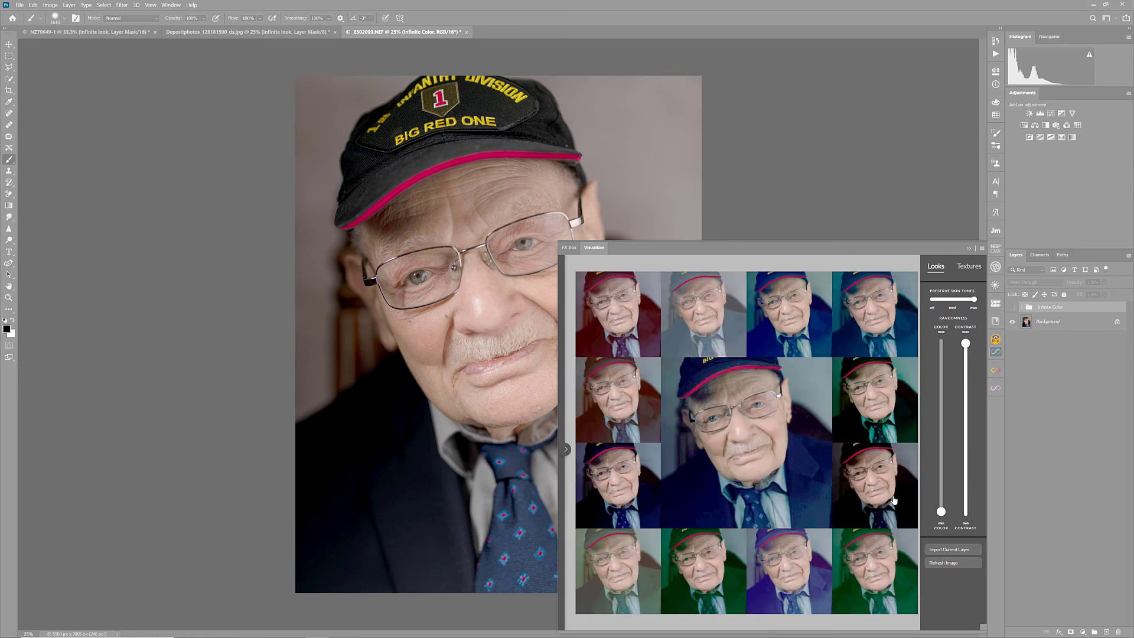
{"action": "left_click", "coordinate": [932, 300]}
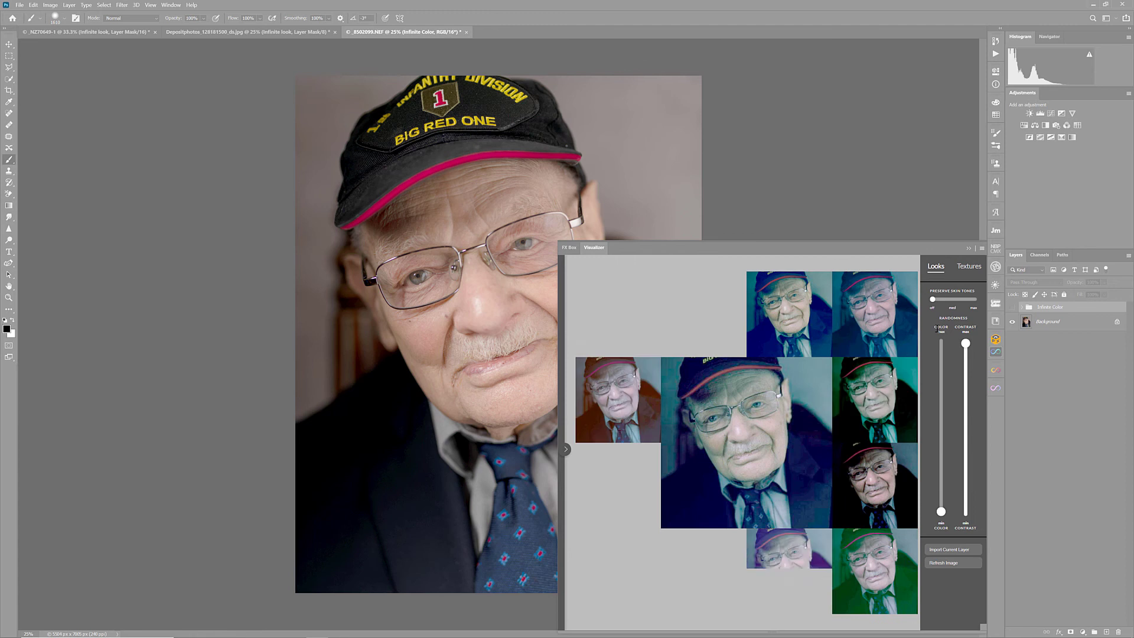
{"action": "left_click", "coordinate": [954, 300]}
Step: Choose the contrasty navy look, apply it to the portrait as an Infinite look layer, and close the Visualizer
{"action": "mouse_move", "coordinate": [810, 486]}
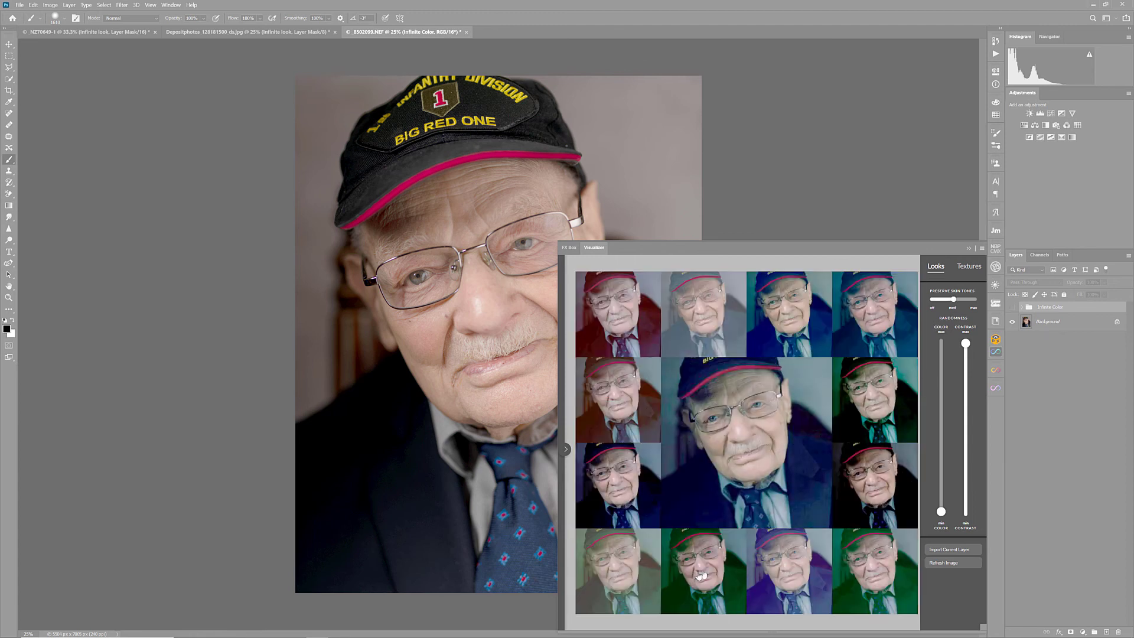
{"action": "left_click", "coordinate": [606, 474]}
{"action": "mouse_move", "coordinate": [764, 466]}
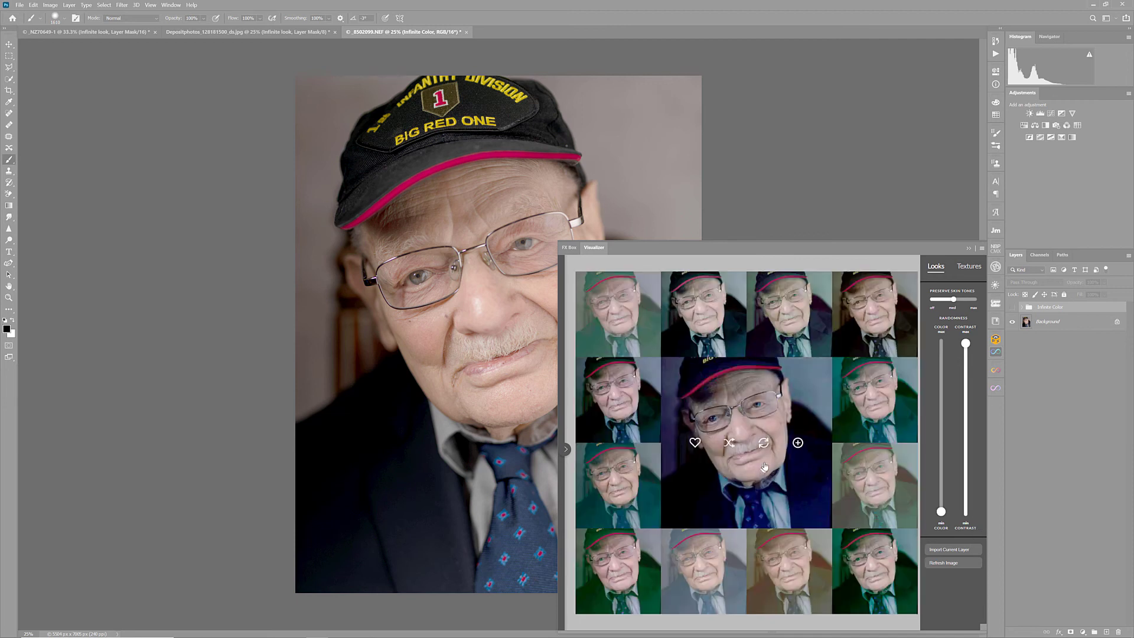
{"action": "left_click", "coordinate": [798, 443]}
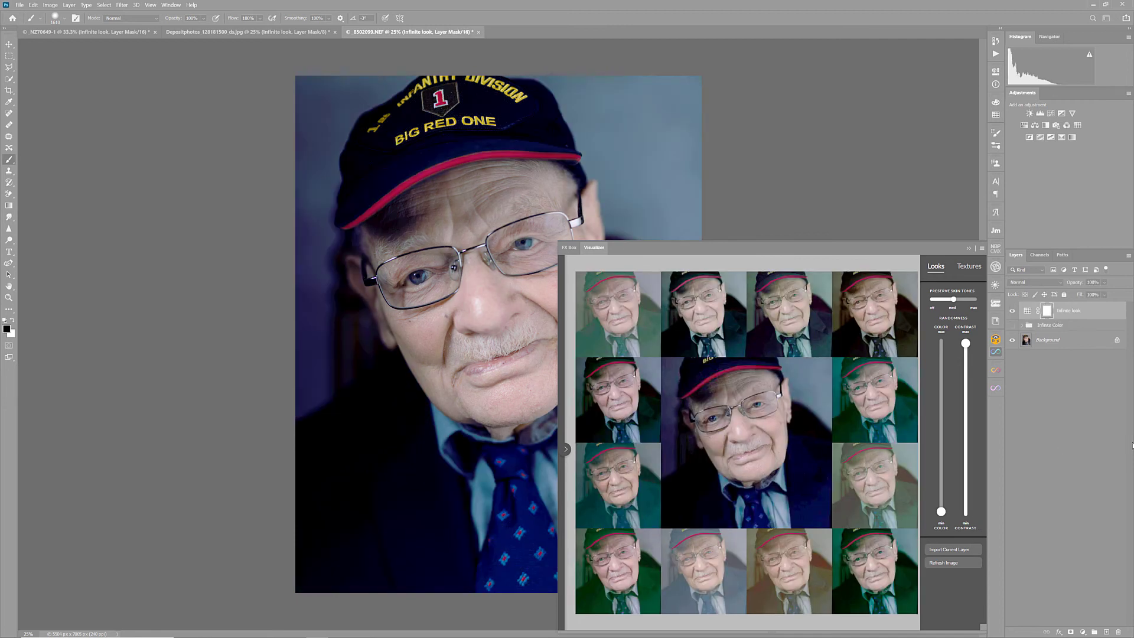
{"action": "left_click", "coordinate": [996, 353]}
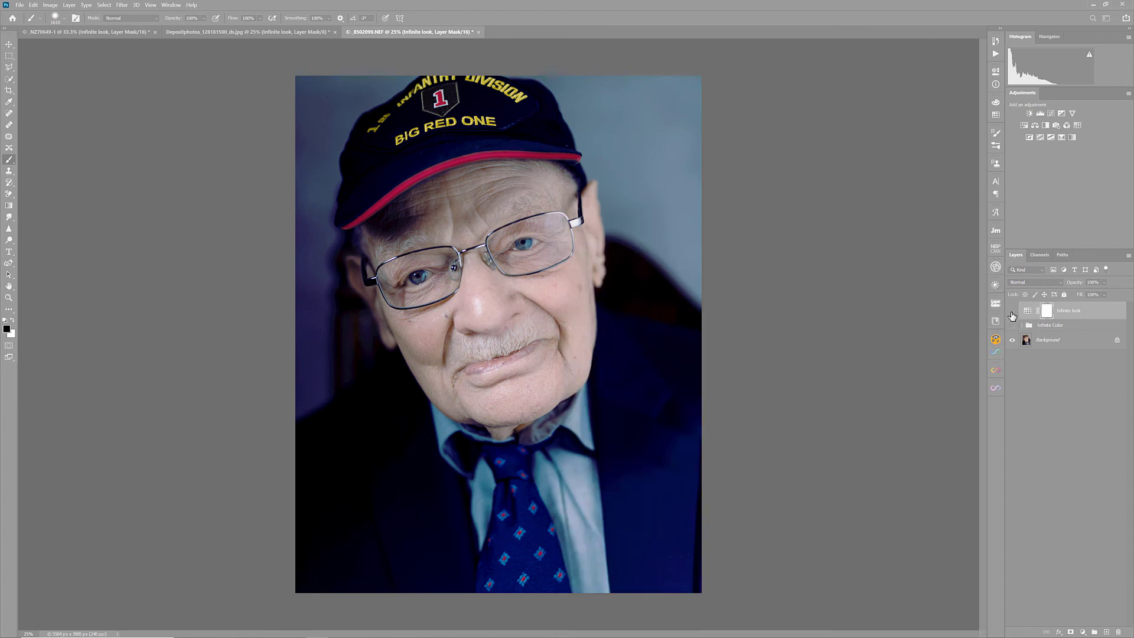
Step: Compare the portrait with the Infinite look layer off and on, and reduce the layer's opacity to 40%
{"action": "left_click", "coordinate": [1012, 313]}
{"action": "left_click", "coordinate": [1012, 314]}
{"action": "left_click", "coordinate": [1109, 284]}
{"action": "left_click_drag", "start_coordinate": [1118, 293], "coordinate": [1097, 295]}
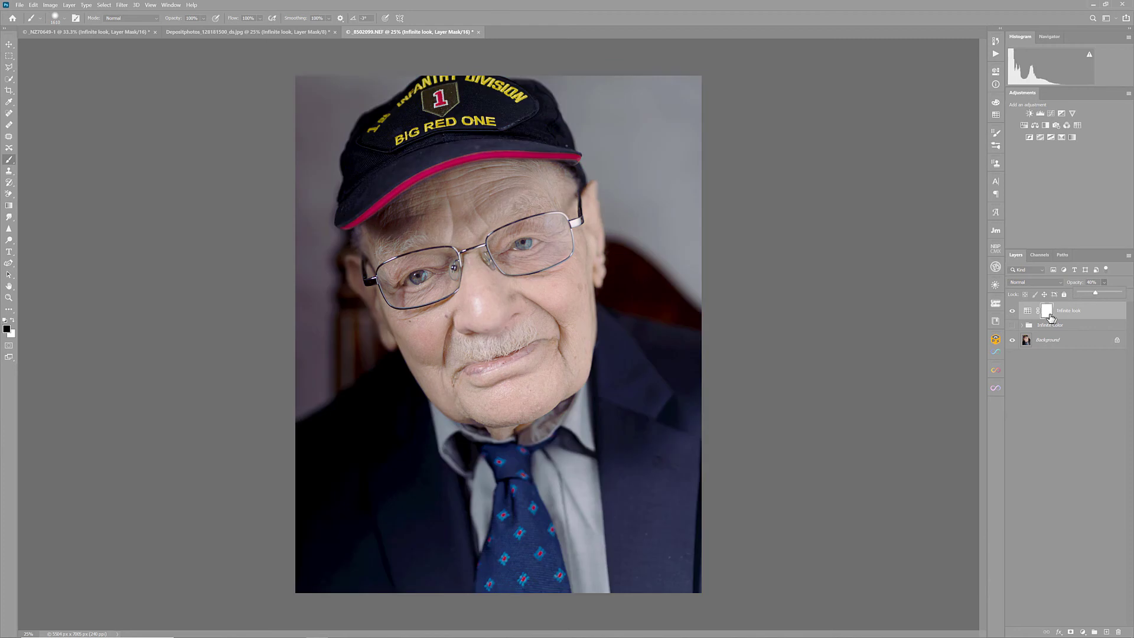
Step: Compare the Infinite look layer and the Infinite Color group on the veteran portrait against the original, leaving both hidden
{"action": "left_click", "coordinate": [1010, 314]}
{"action": "left_click", "coordinate": [1010, 315]}
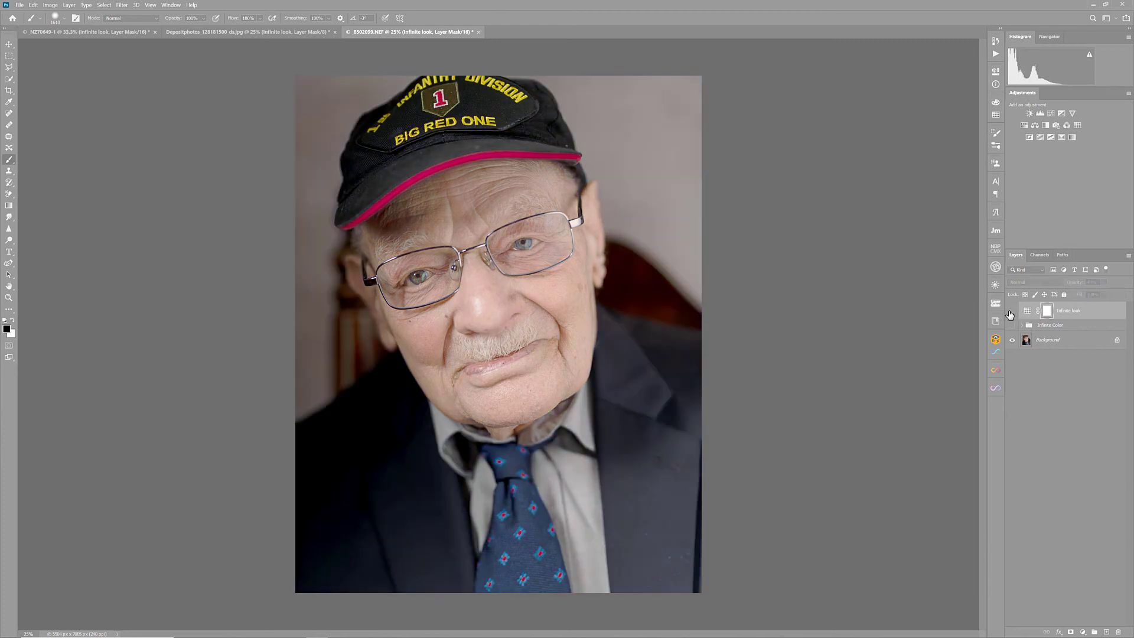
{"action": "left_click", "coordinate": [1011, 315]}
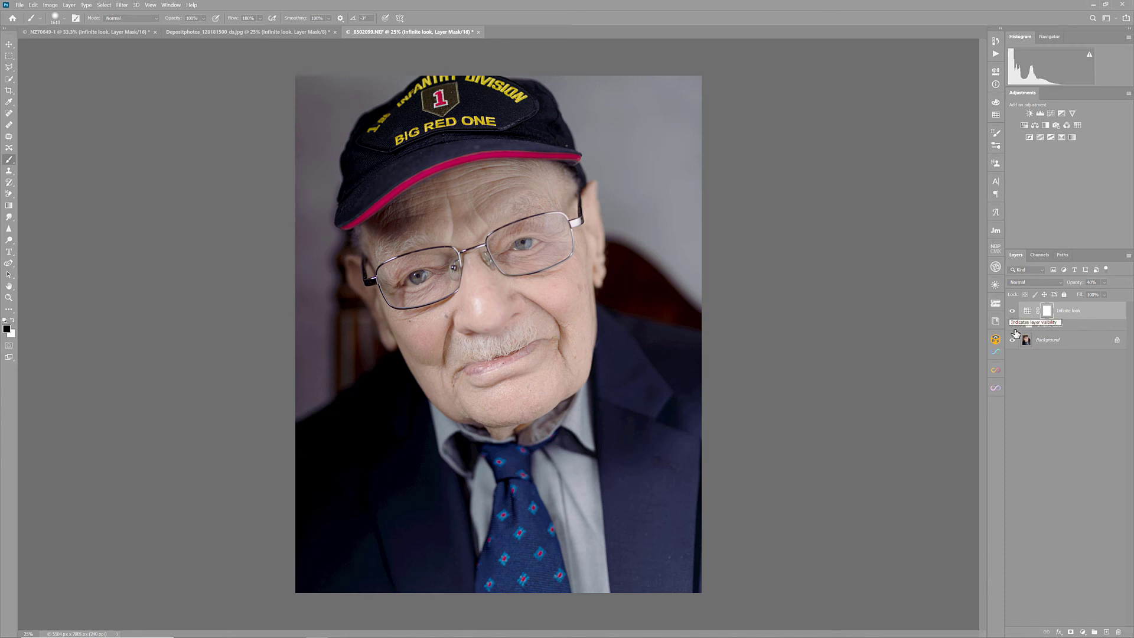
{"action": "left_click", "coordinate": [1012, 312]}
{"action": "left_click", "coordinate": [1014, 326]}
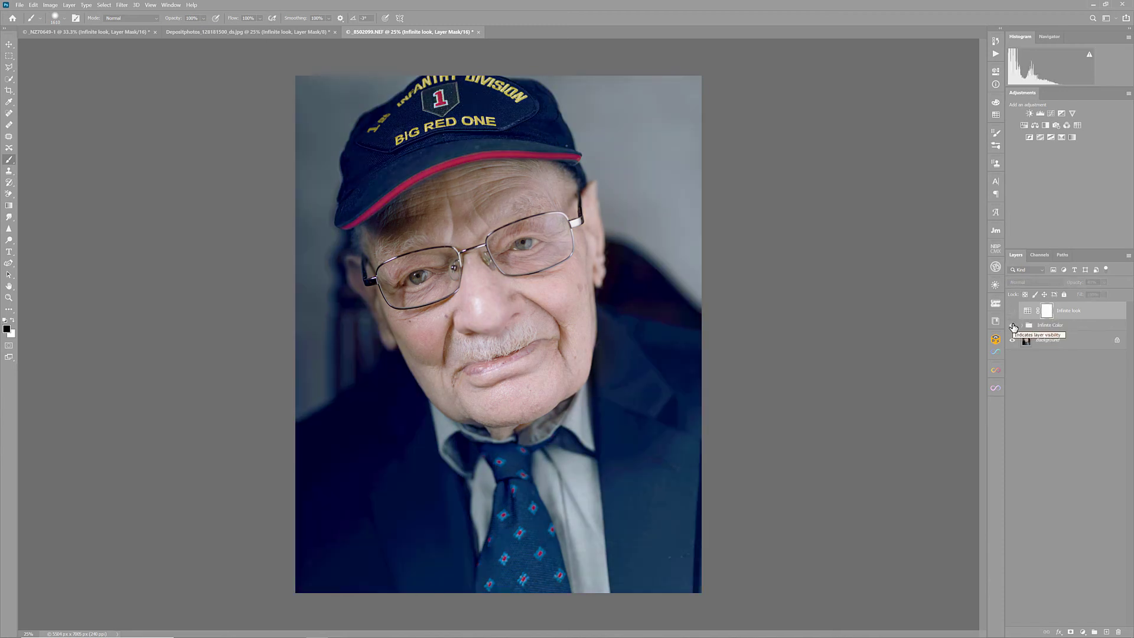
{"action": "left_click", "coordinate": [1013, 326]}
{"action": "left_click", "coordinate": [1013, 326]}
{"action": "left_click", "coordinate": [1014, 326]}
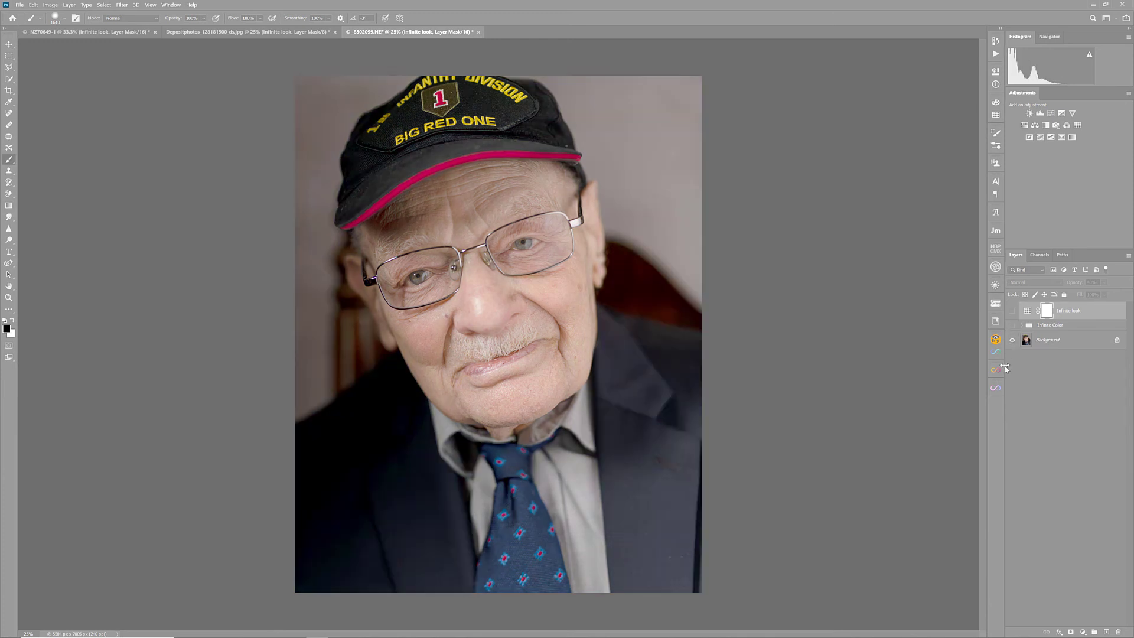
Step: Add an Infinite Radiance layer set to 0% red, 27% green and 73% blue, and paint its effect off the man's face
{"action": "left_click", "coordinate": [996, 390]}
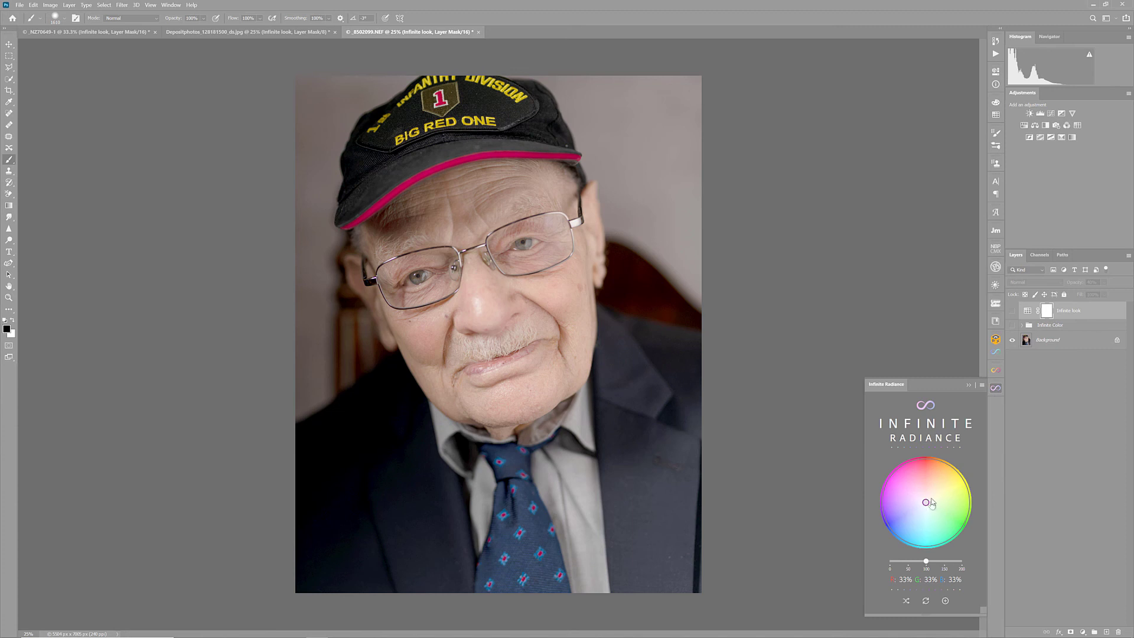
{"action": "mouse_move", "coordinate": [925, 504]}
{"action": "left_mouse_down"}
{"action": "mouse_move", "coordinate": [951, 473]}
{"action": "mouse_move", "coordinate": [955, 504]}
{"action": "mouse_move", "coordinate": [899, 474]}
{"action": "mouse_move", "coordinate": [902, 537]}
{"action": "left_mouse_up"}
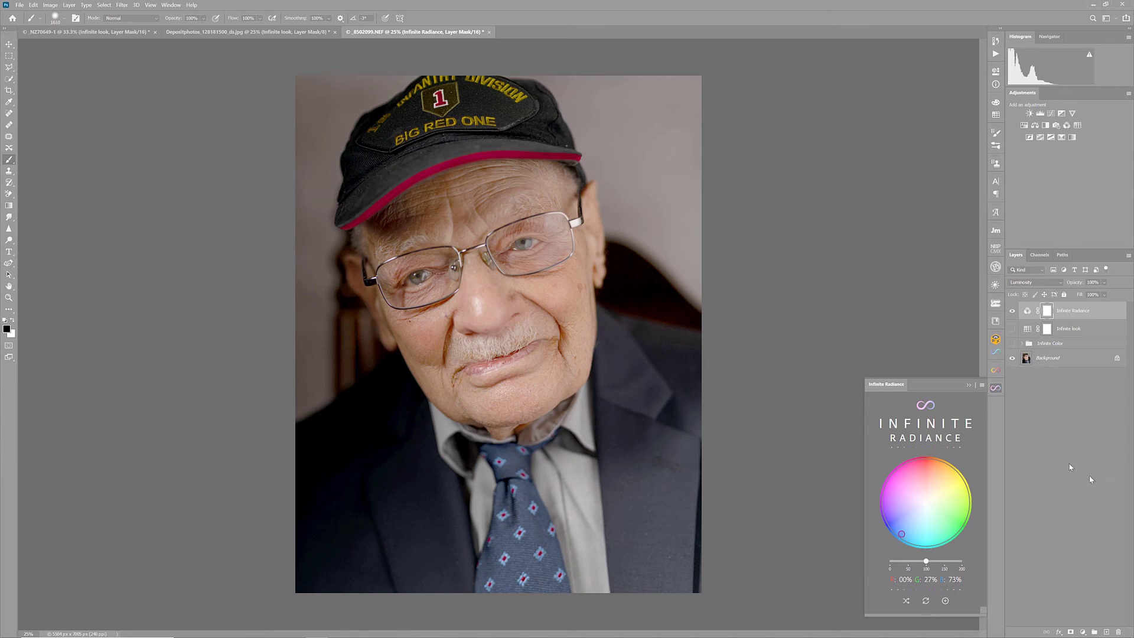
{"action": "left_click", "coordinate": [996, 388]}
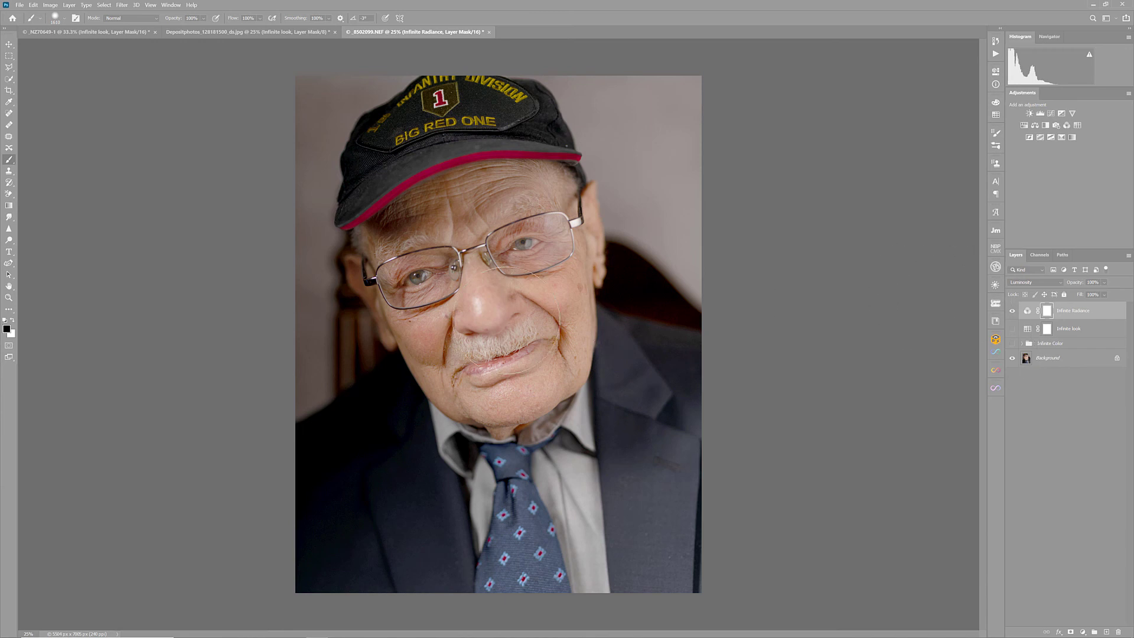
{"action": "mouse_move", "coordinate": [547, 236]}
{"action": "left_mouse_down"}
{"action": "mouse_move", "coordinate": [579, 302]}
{"action": "mouse_move", "coordinate": [391, 277]}
{"action": "mouse_move", "coordinate": [617, 257]}
{"action": "mouse_move", "coordinate": [648, 440]}
{"action": "left_mouse_up"}
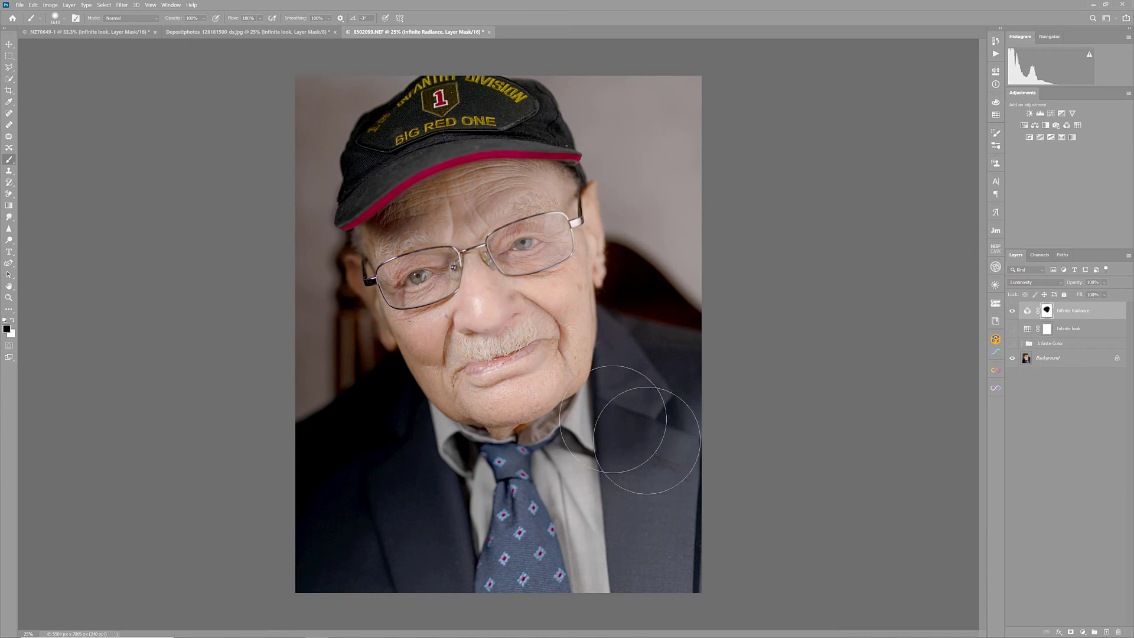
Step: Hide the Infinite Radiance layer and show the Infinite Color group on the portrait
{"action": "left_click", "coordinate": [1013, 311]}
{"action": "left_click", "coordinate": [1012, 329]}
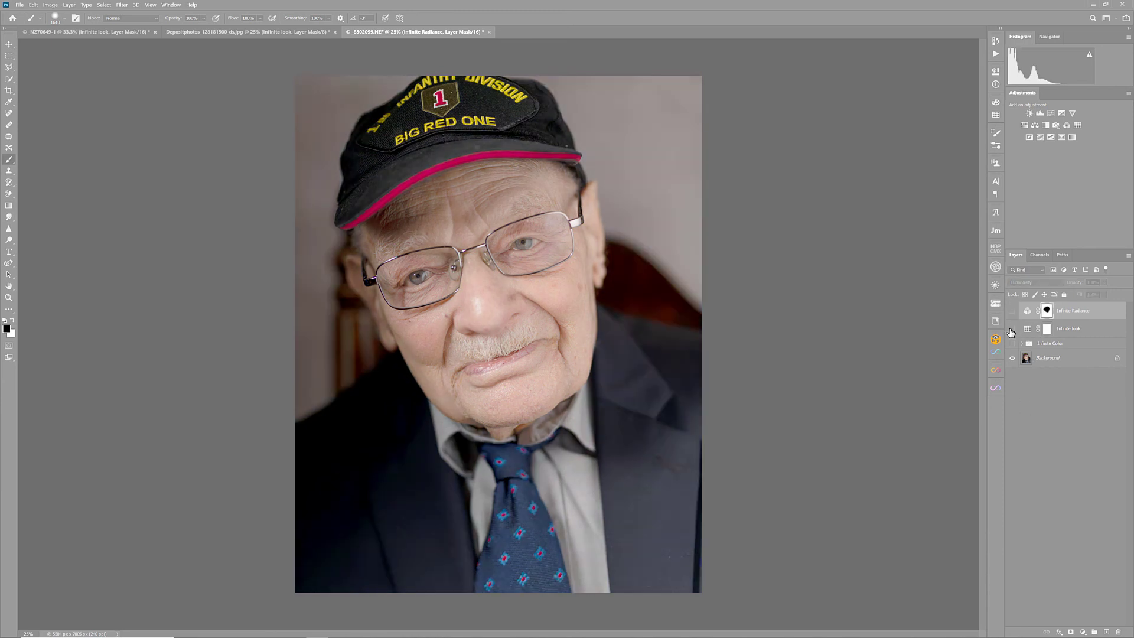
{"action": "left_click", "coordinate": [1012, 344]}
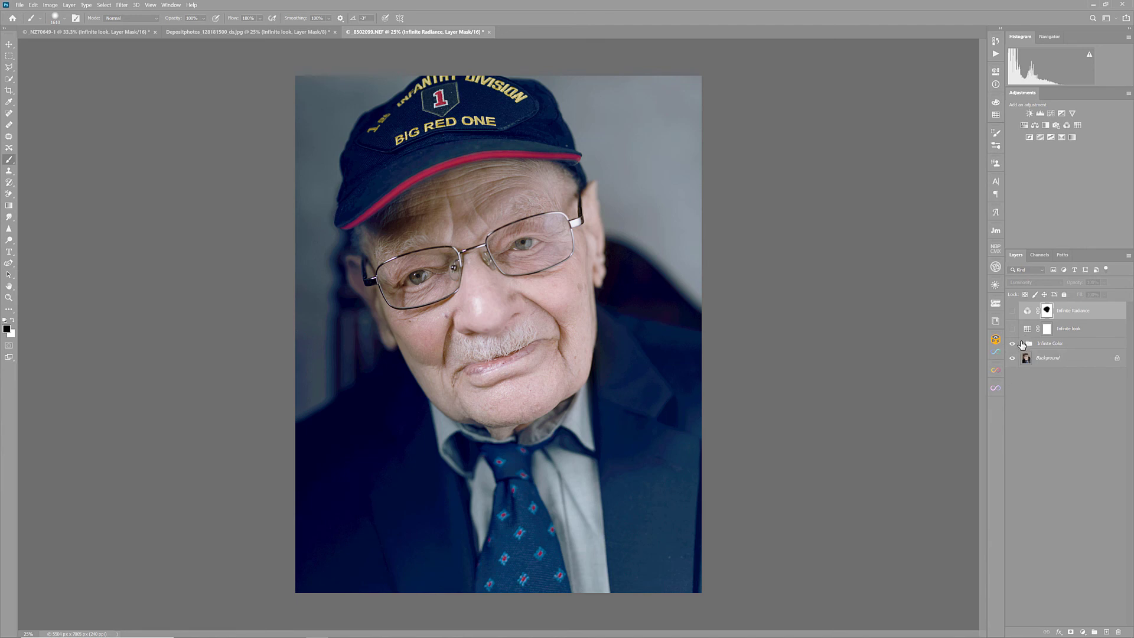
Step: Reduce the opacity of the Selective Color layer inside the Infinite Color group to 53%, and collapse the group
{"action": "left_click", "coordinate": [1022, 343]}
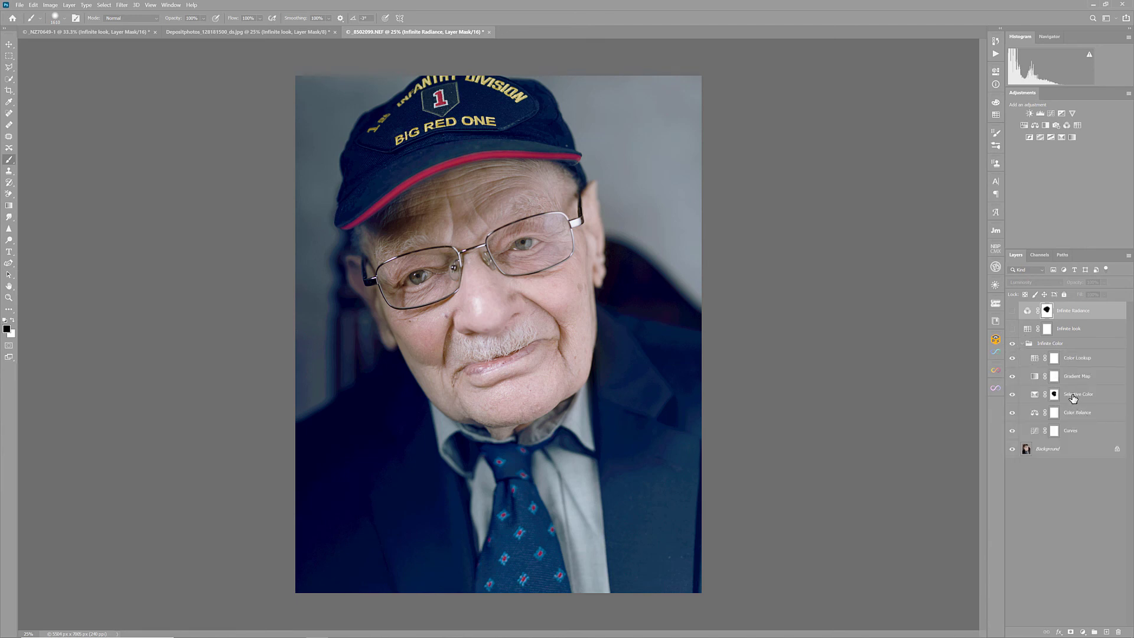
{"action": "left_click", "coordinate": [1071, 398]}
{"action": "left_click", "coordinate": [1105, 282]}
{"action": "left_click_drag", "start_coordinate": [1120, 294], "coordinate": [1101, 296]}
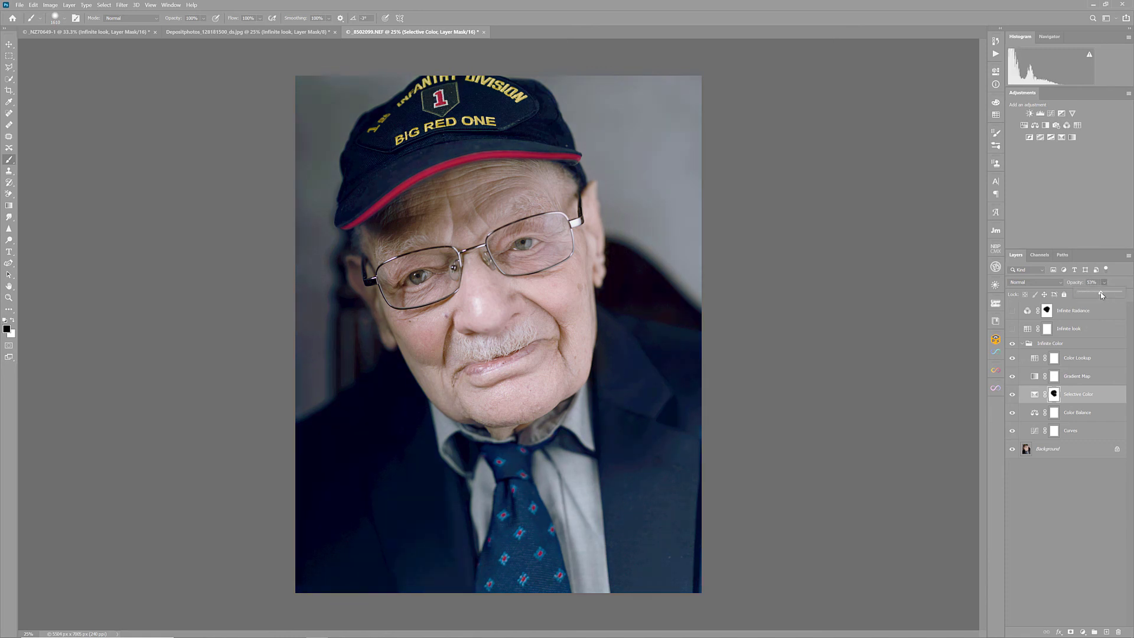
{"action": "left_click", "coordinate": [1096, 539]}
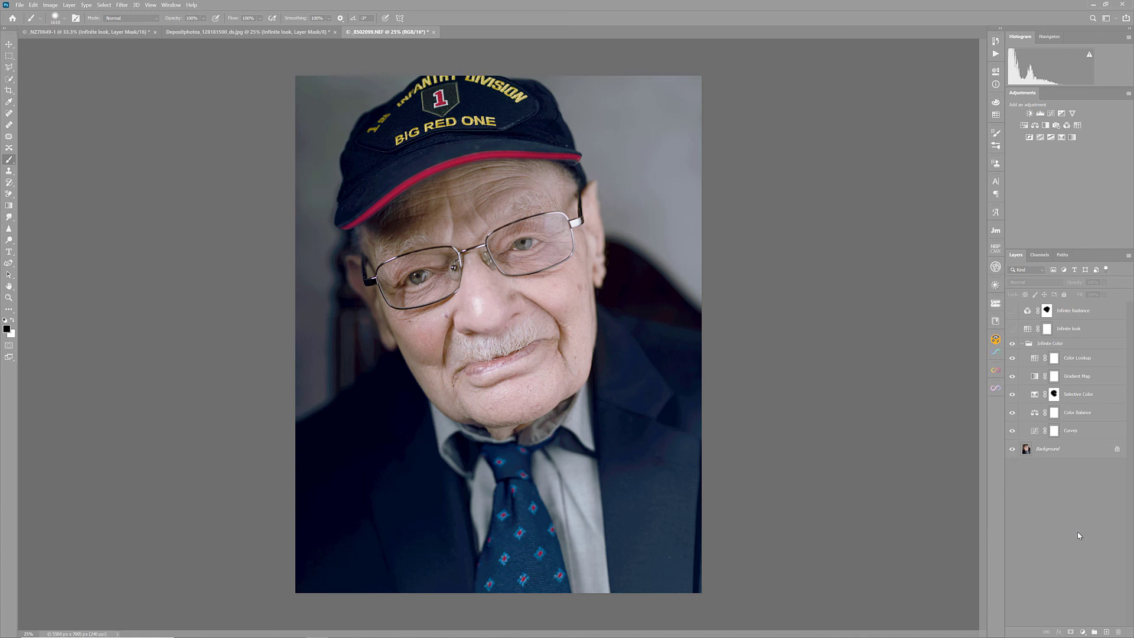
{"action": "left_click", "coordinate": [1023, 344]}
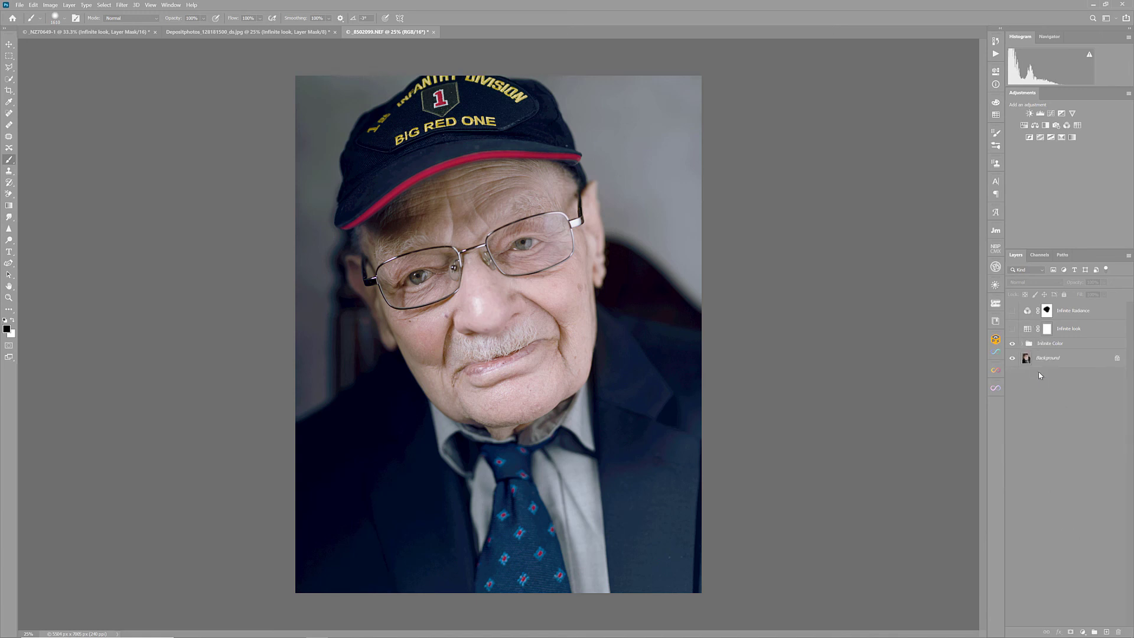
Step: Try a new Infinite Color grade on the portrait
{"action": "left_click", "coordinate": [996, 354]}
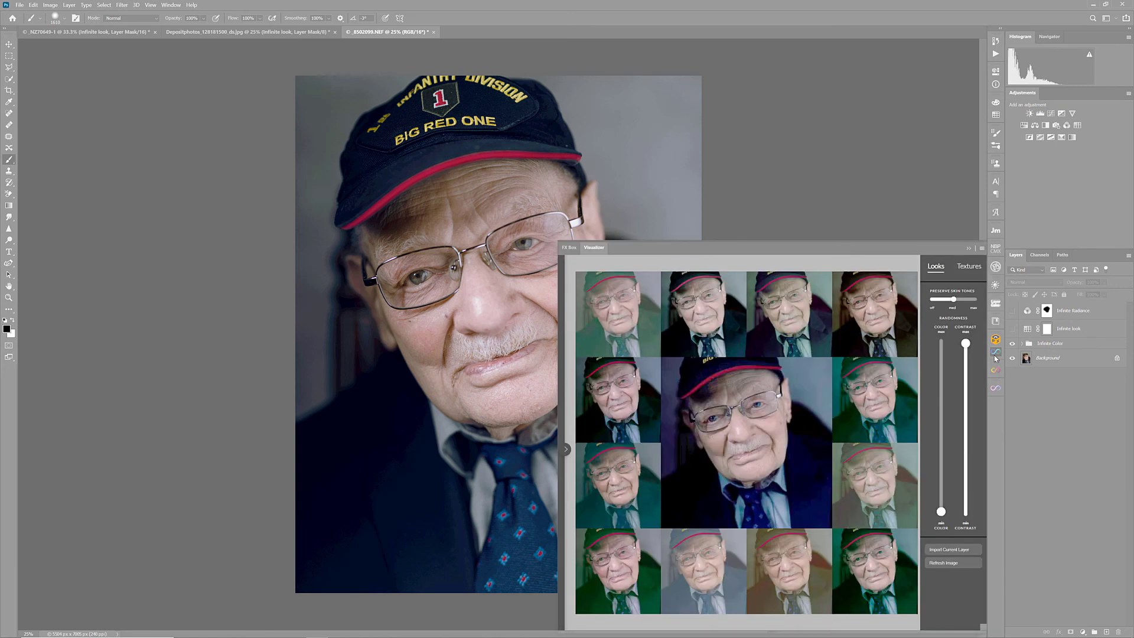
{"action": "left_click", "coordinate": [996, 354]}
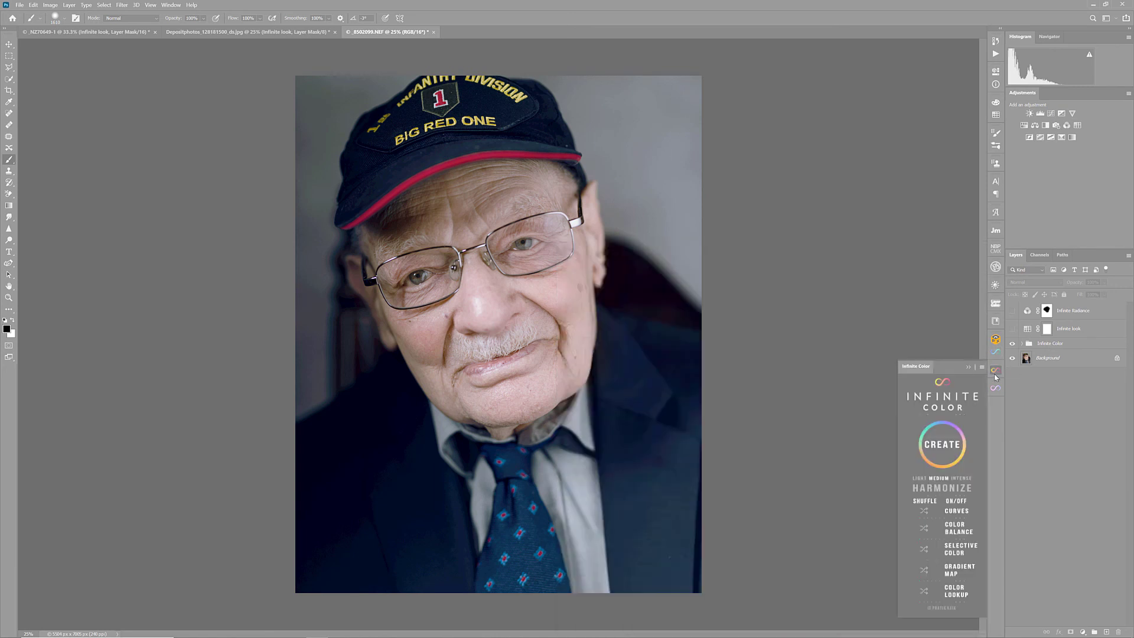
{"action": "left_click", "coordinate": [996, 353]}
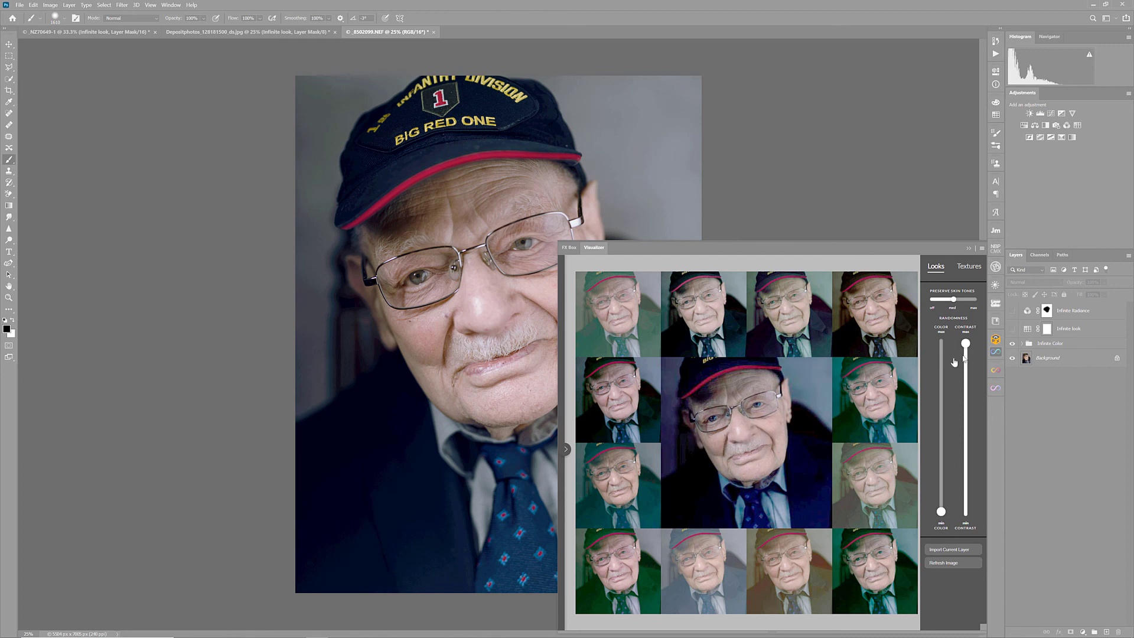
{"action": "left_click", "coordinate": [996, 353]}
{"action": "left_click", "coordinate": [997, 370]}
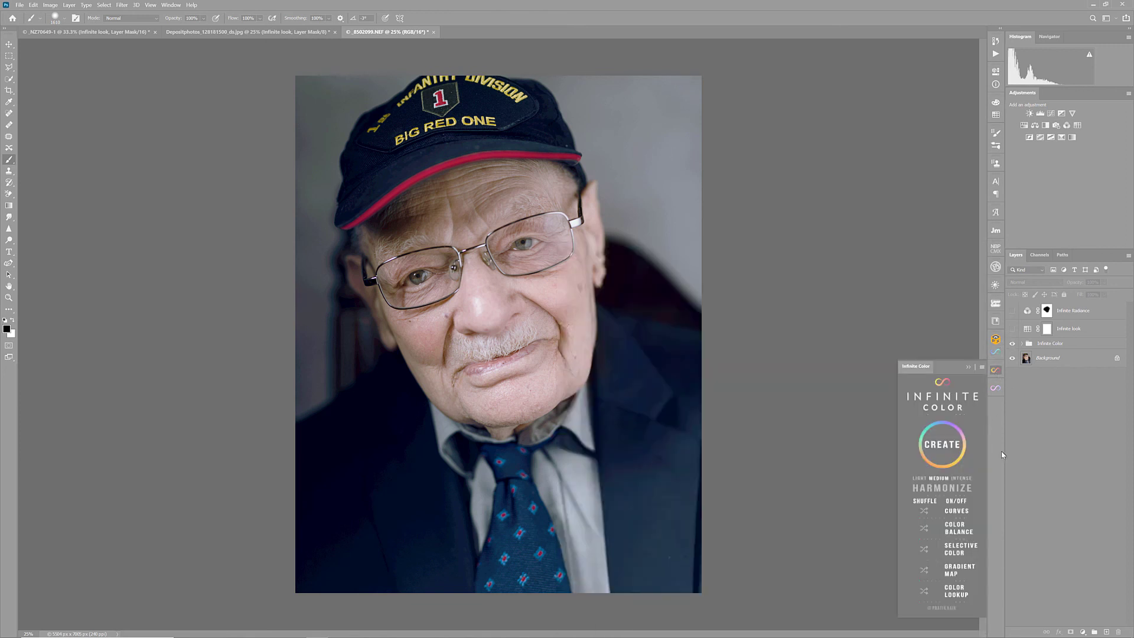
{"action": "left_click", "coordinate": [939, 451]}
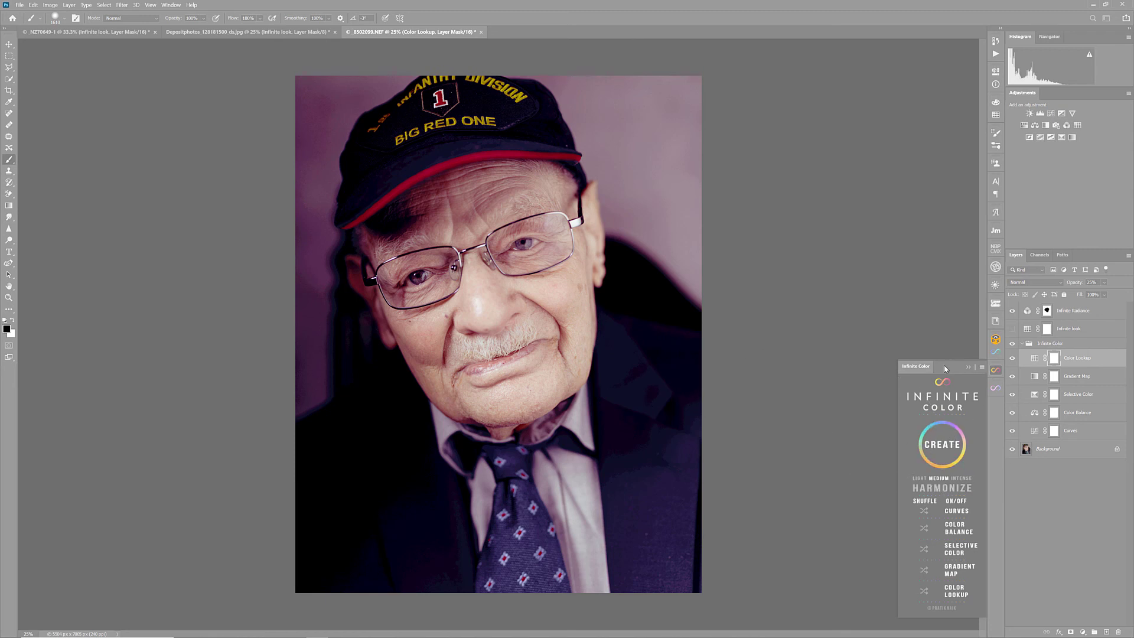
Step: Revert the portrait in the history to the opacity change made before the new Infinite Color grade
{"action": "left_click", "coordinate": [996, 41]}
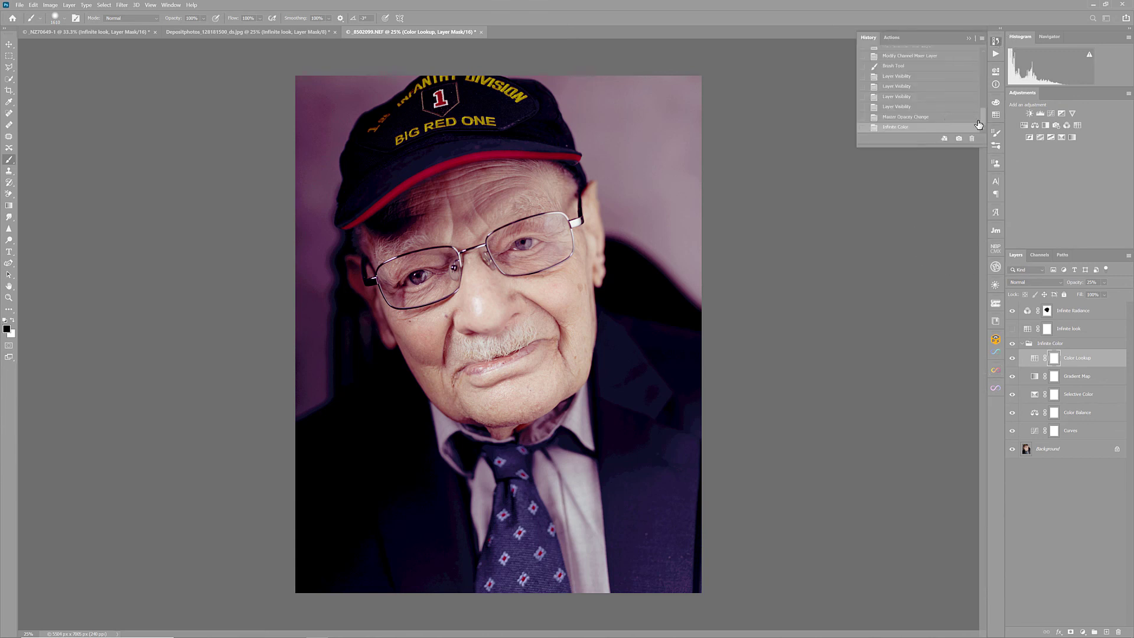
{"action": "scroll", "coordinate": [986, 118], "scroll_direction": "up", "scroll_amount": 2}
{"action": "scroll", "coordinate": [986, 118], "scroll_direction": "down", "scroll_amount": 2}
{"action": "left_click", "coordinate": [903, 118]}
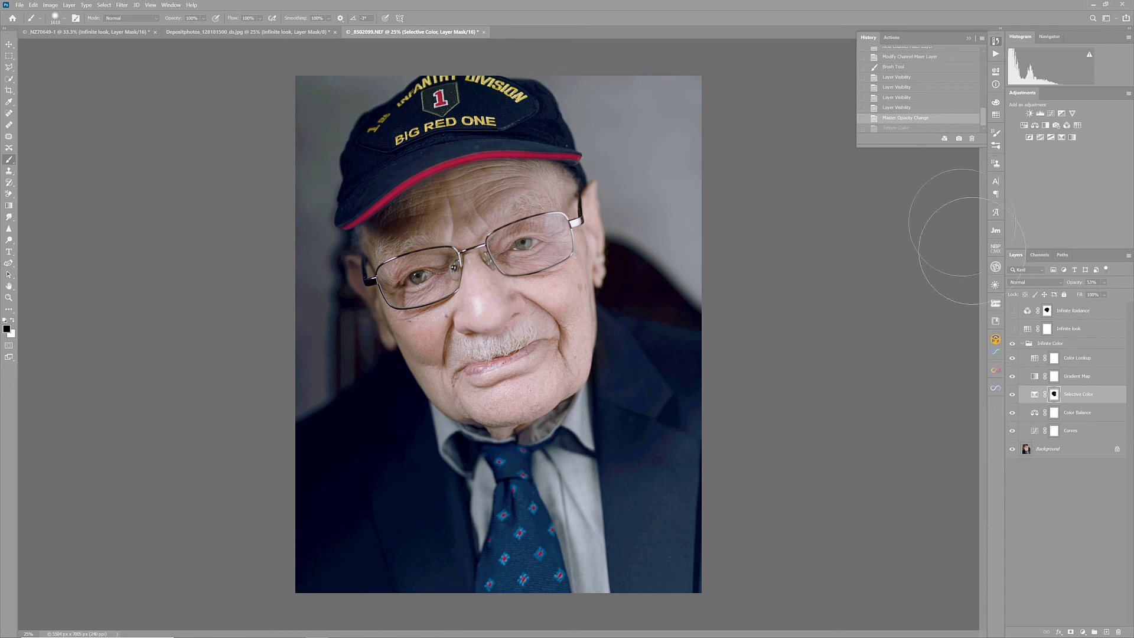
{"action": "left_click", "coordinate": [996, 41]}
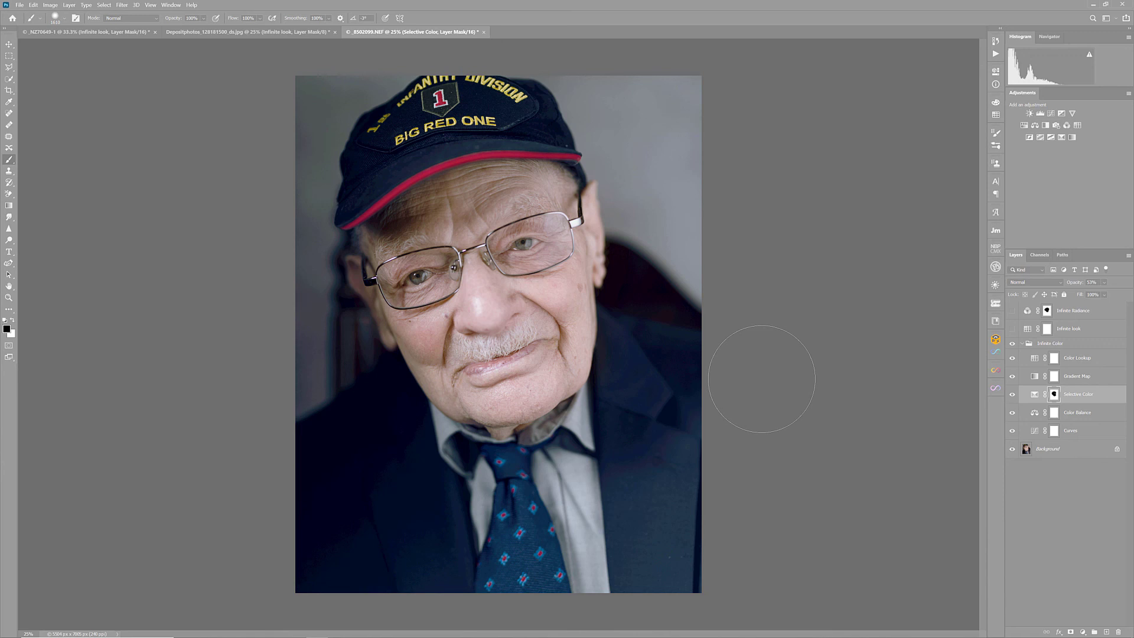
Step: Switch to the flower portrait, hide its Infinite look layer, and show the Radiance group instead
{"action": "left_click", "coordinate": [104, 33]}
{"action": "left_click", "coordinate": [248, 31]}
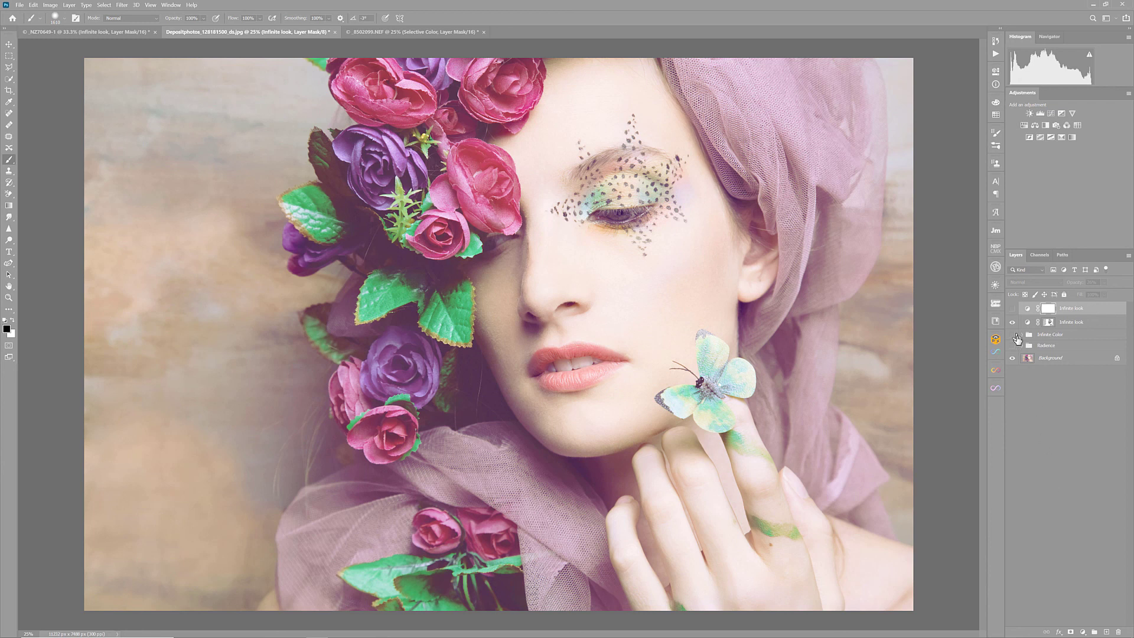
{"action": "left_click", "coordinate": [1012, 322]}
{"action": "left_click", "coordinate": [1012, 346]}
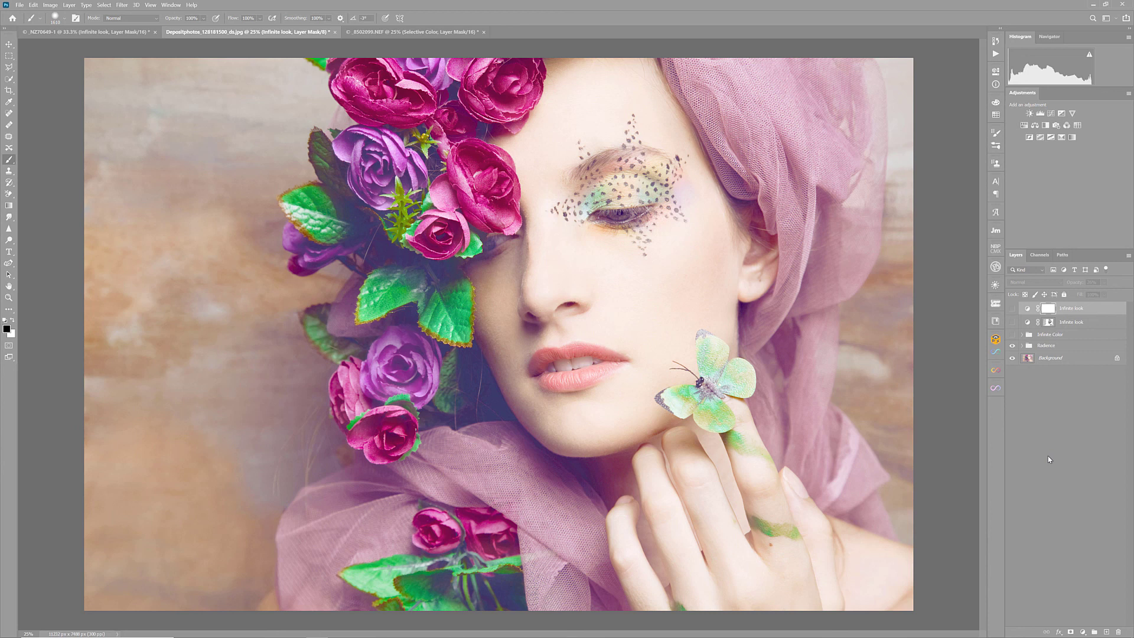
{"action": "mouse_move", "coordinate": [1046, 636]}
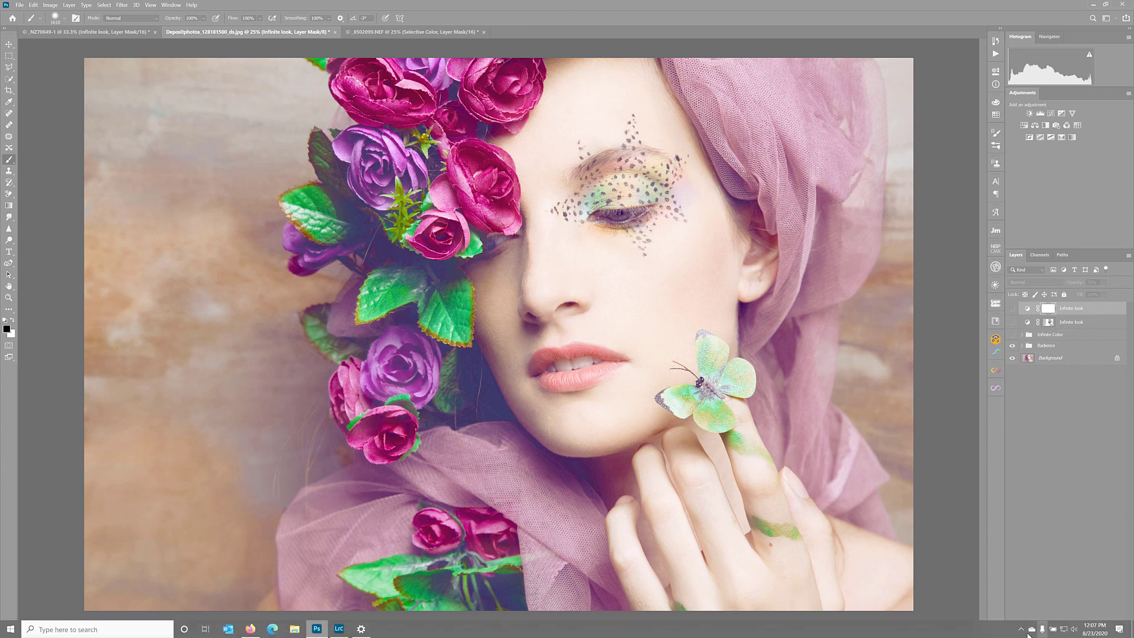